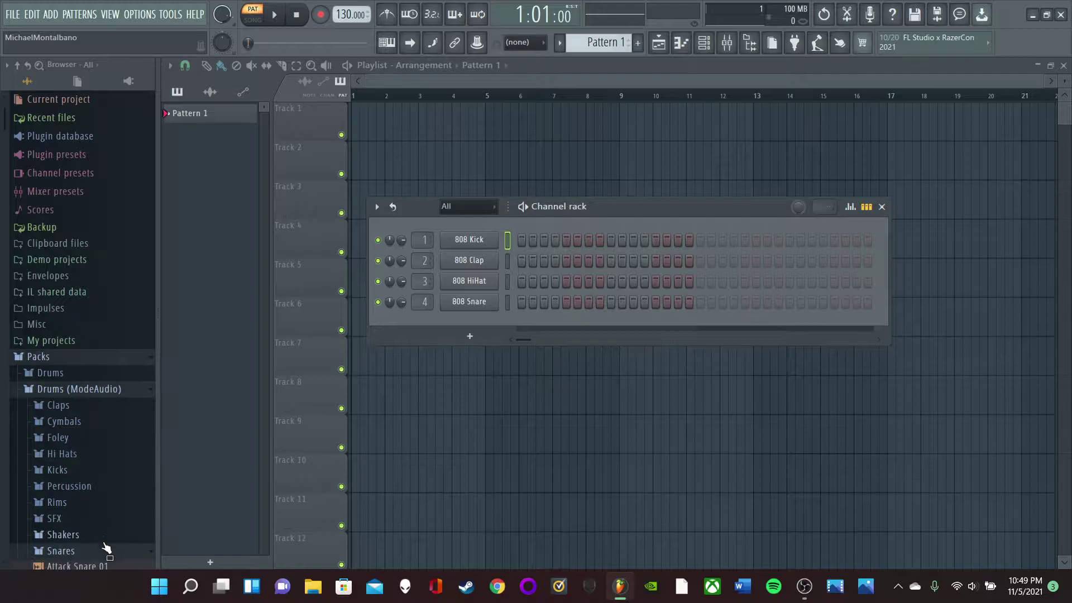
Collapse the Snares folder and start a new project from the Basic 808 with limiter template.
{"action": "left_click", "coordinate": [109, 551]}
{"action": "left_click_drag", "start_coordinate": [580, 206], "coordinate": [656, 217]}
{"action": "left_click", "coordinate": [12, 14]}
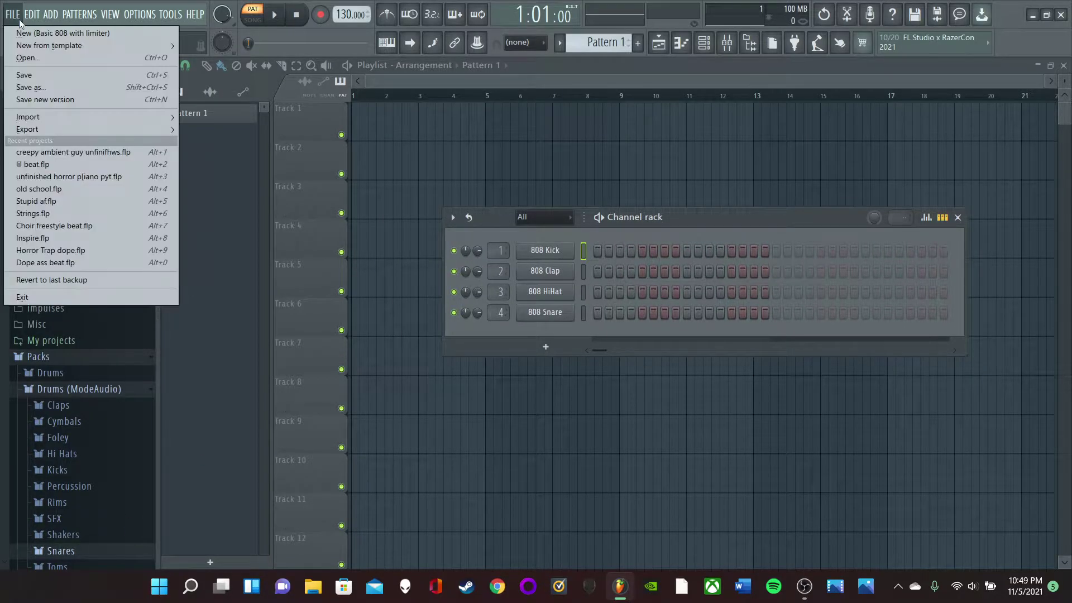
{"action": "left_click", "coordinate": [3, 14]}
{"action": "left_click", "coordinate": [9, 15]}
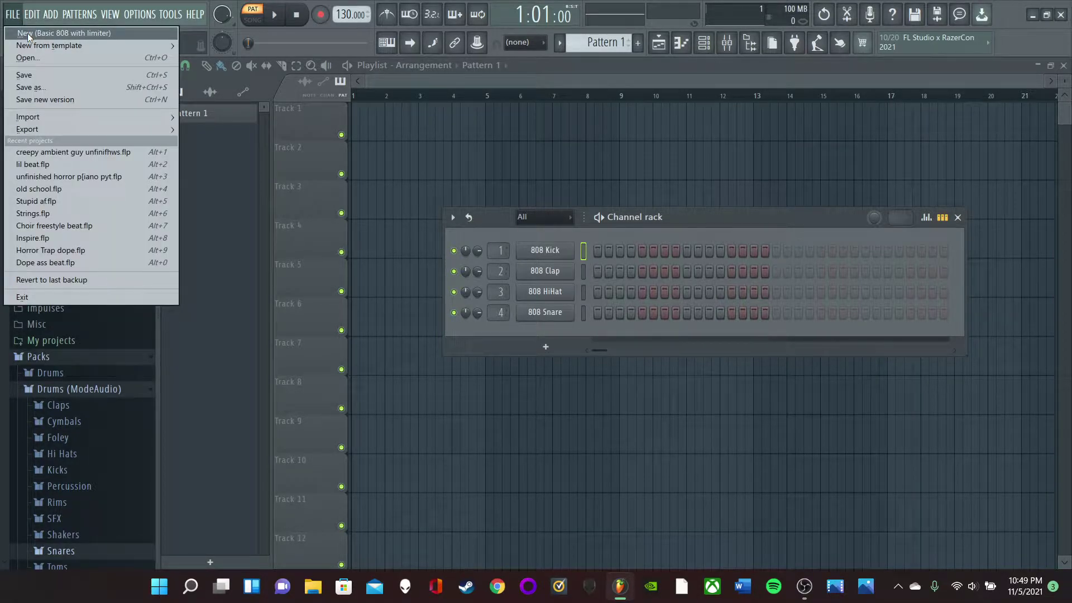
{"action": "left_click", "coordinate": [28, 33]}
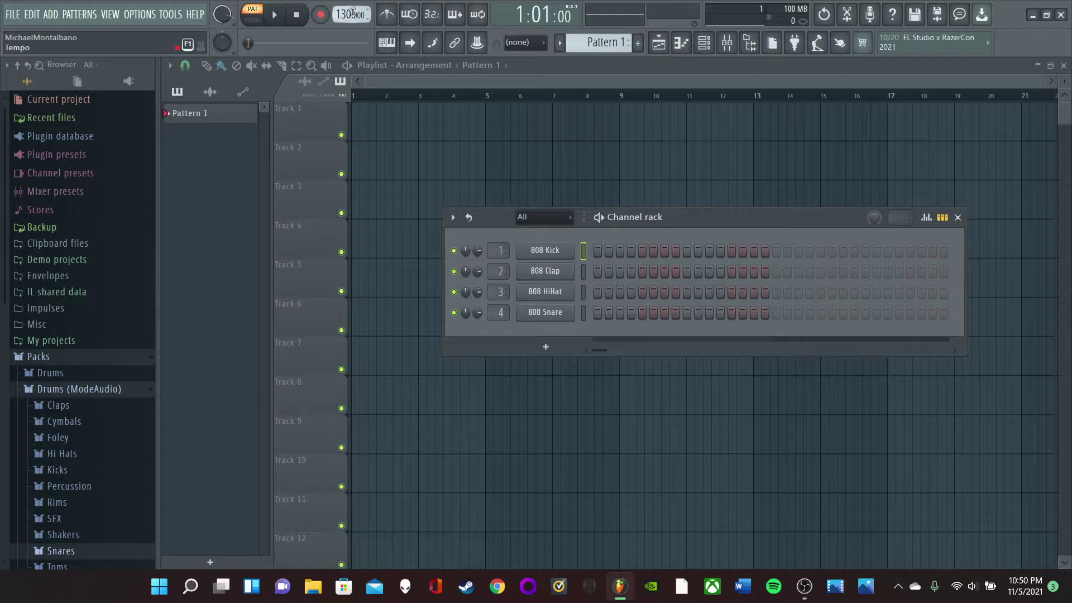
Place 808 Kick hits on steps 1, 5, 9 and 13 of Pattern 1.
{"action": "left_click_drag", "start_coordinate": [672, 225], "coordinate": [657, 196]}
{"action": "scroll", "coordinate": [391, 254], "scroll_direction": "down", "scroll_amount": 3}
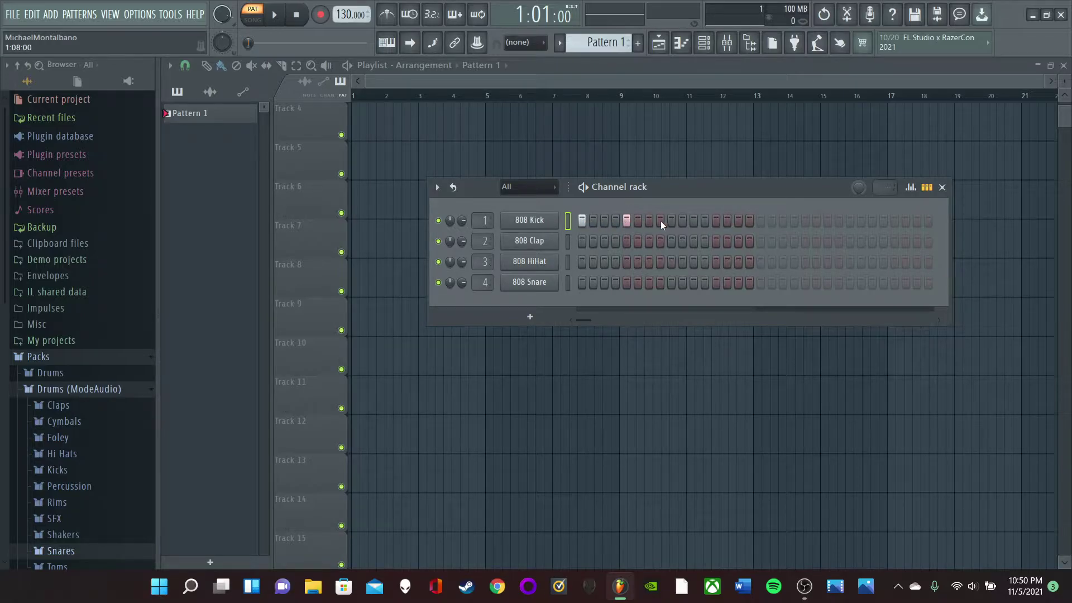
{"action": "left_click", "coordinate": [715, 219]}
Switch to song mode and place Pattern 1 clips on Track 4 at bars 1, 2 and 4.
{"action": "left_click", "coordinate": [253, 16]}
{"action": "left_click", "coordinate": [256, 119]}
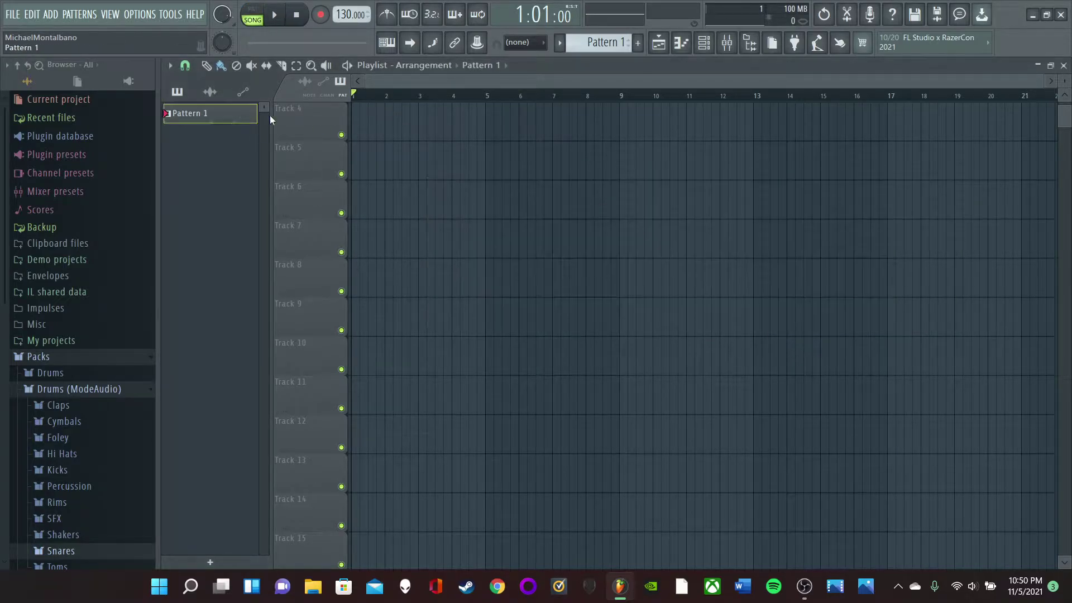
{"action": "left_click", "coordinate": [358, 128]}
{"action": "left_click", "coordinate": [397, 124]}
{"action": "left_click", "coordinate": [454, 125]}
Delete the Pattern 1 clips from the playlist and return to pattern mode.
{"action": "right_click", "coordinate": [453, 124]}
{"action": "right_click", "coordinate": [398, 125]}
{"action": "left_click", "coordinate": [397, 125]}
{"action": "right_click", "coordinate": [408, 120]}
{"action": "right_click", "coordinate": [369, 120]}
{"action": "left_click", "coordinate": [252, 19]}
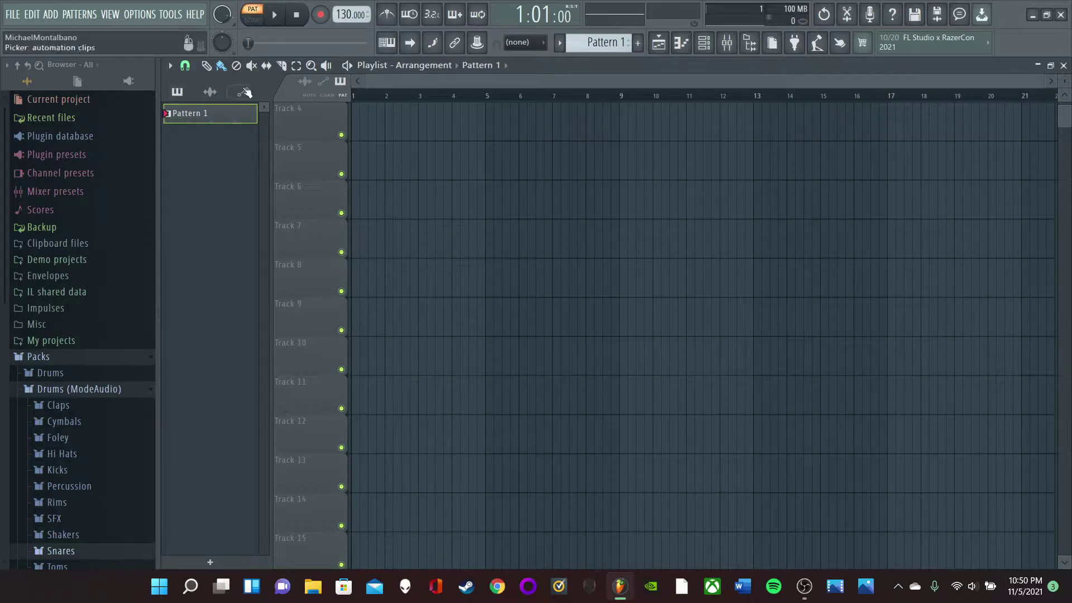
Show the piano roll and channel rack windows in turn, and play back the 808 Kick pattern.
{"action": "left_click", "coordinate": [681, 43]}
{"action": "left_click", "coordinate": [704, 42]}
{"action": "left_click", "coordinate": [683, 44]}
{"action": "left_click", "coordinate": [682, 44]}
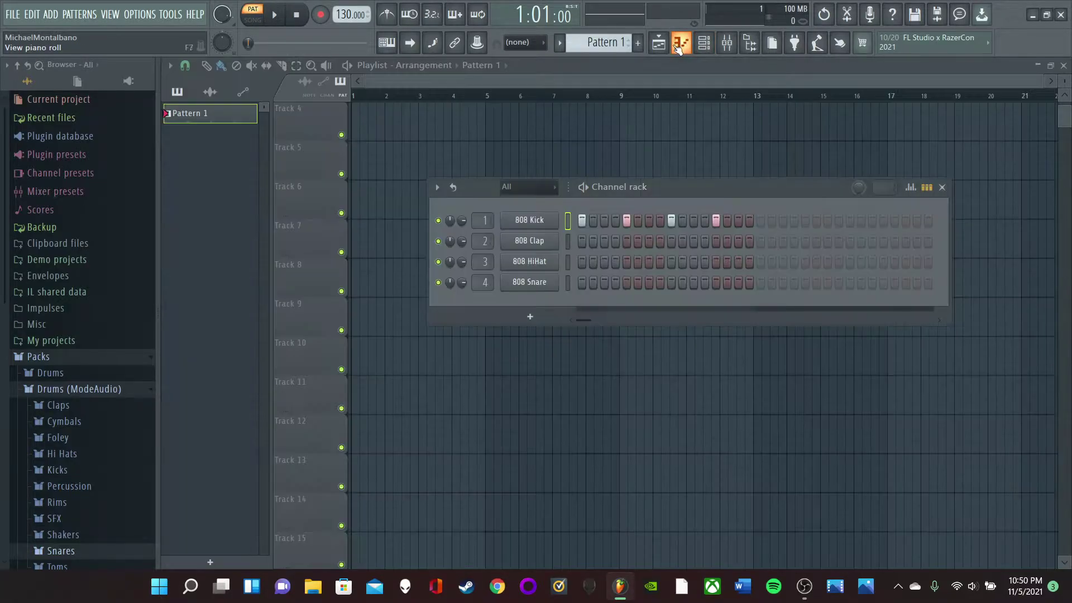
{"action": "left_click", "coordinate": [710, 55]}
{"action": "left_click", "coordinate": [710, 53]}
{"action": "left_click", "coordinate": [274, 15]}
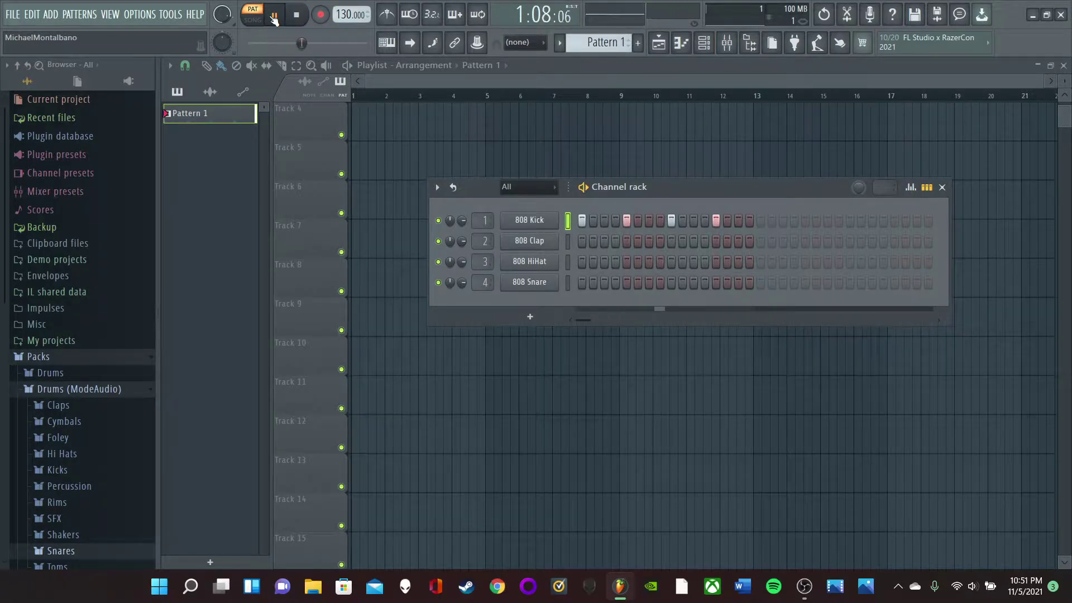
{"action": "left_click", "coordinate": [275, 17]}
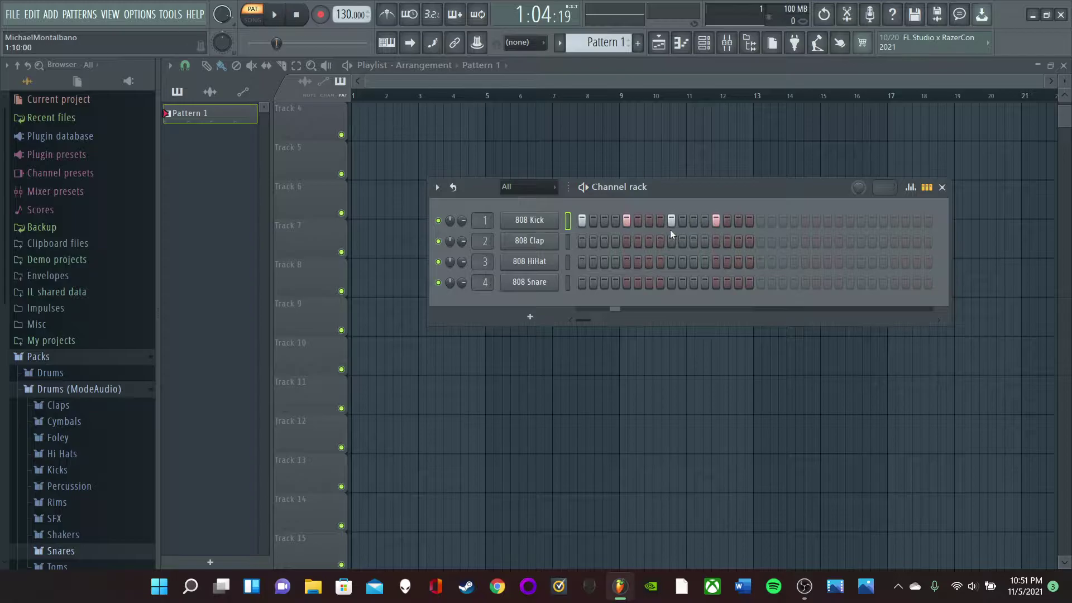
Replace the 808 Kick hits with 808 Clap hits on steps 1 and 5, and play back the pattern.
{"action": "left_click", "coordinate": [582, 221]}
{"action": "left_click", "coordinate": [626, 220]}
{"action": "left_click", "coordinate": [671, 221]}
{"action": "left_click", "coordinate": [582, 242]}
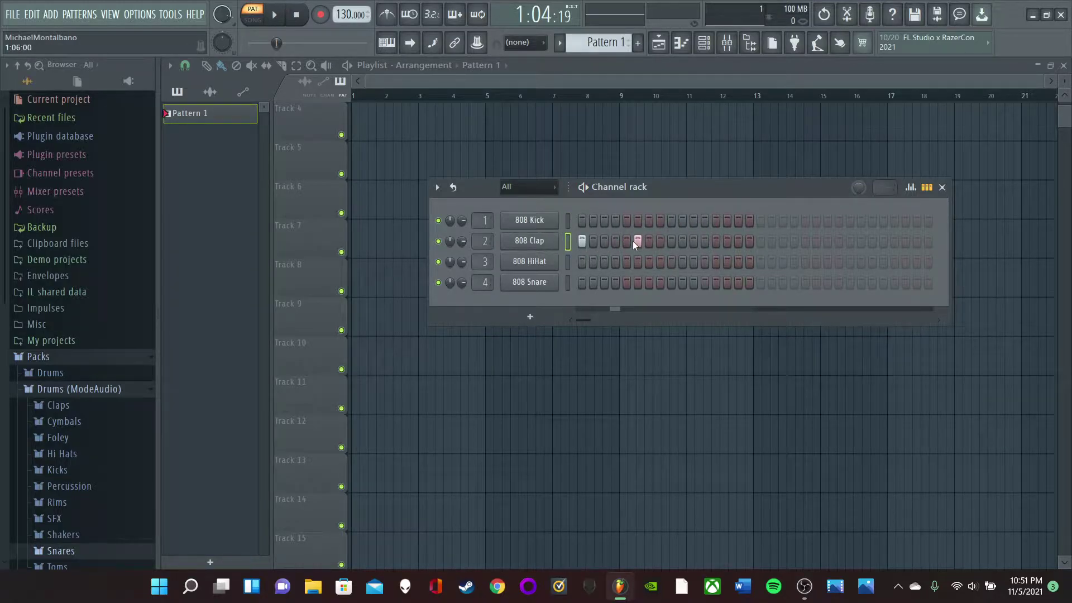
{"action": "left_click", "coordinate": [274, 16]}
{"action": "left_click", "coordinate": [274, 16]}
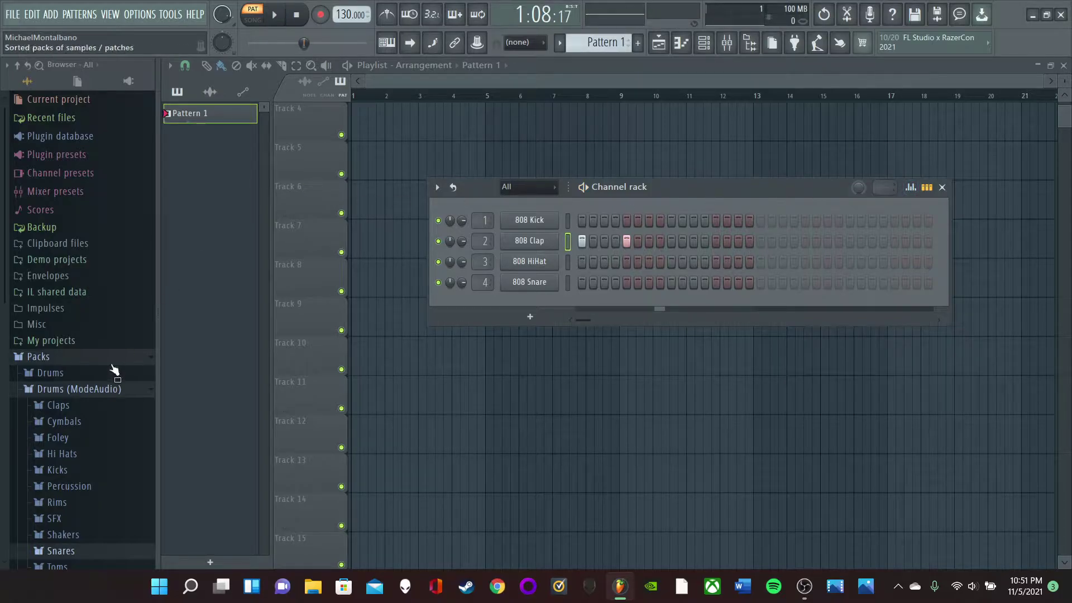
Collapse the Drums (ModeAudio) folder in Packs and expand the Drums folder.
{"action": "scroll", "coordinate": [101, 351], "scroll_direction": "down", "scroll_amount": 4}
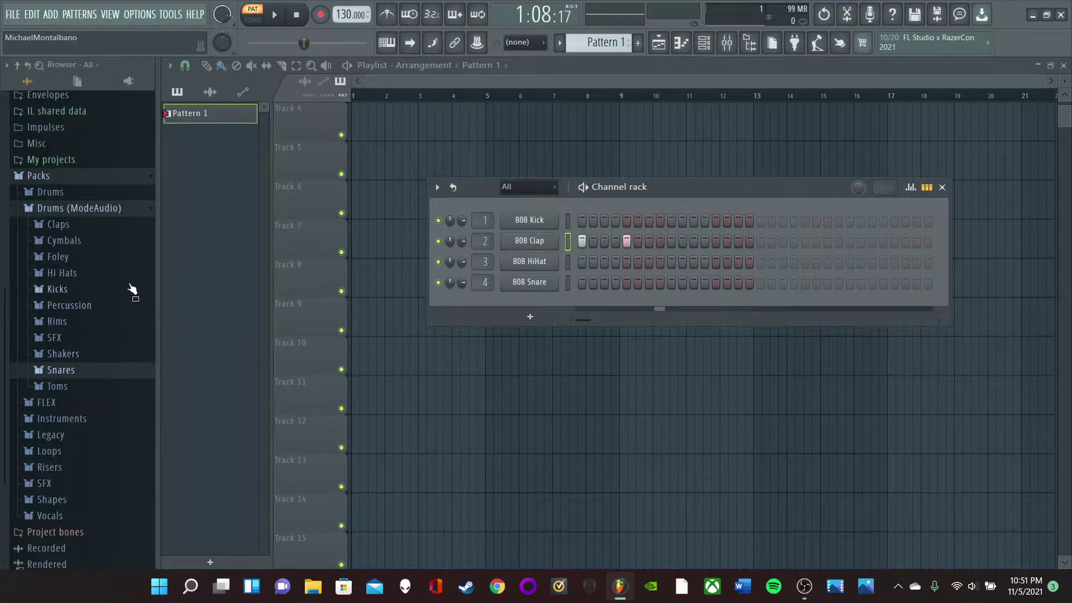
{"action": "scroll", "coordinate": [139, 279], "scroll_direction": "up", "scroll_amount": 2}
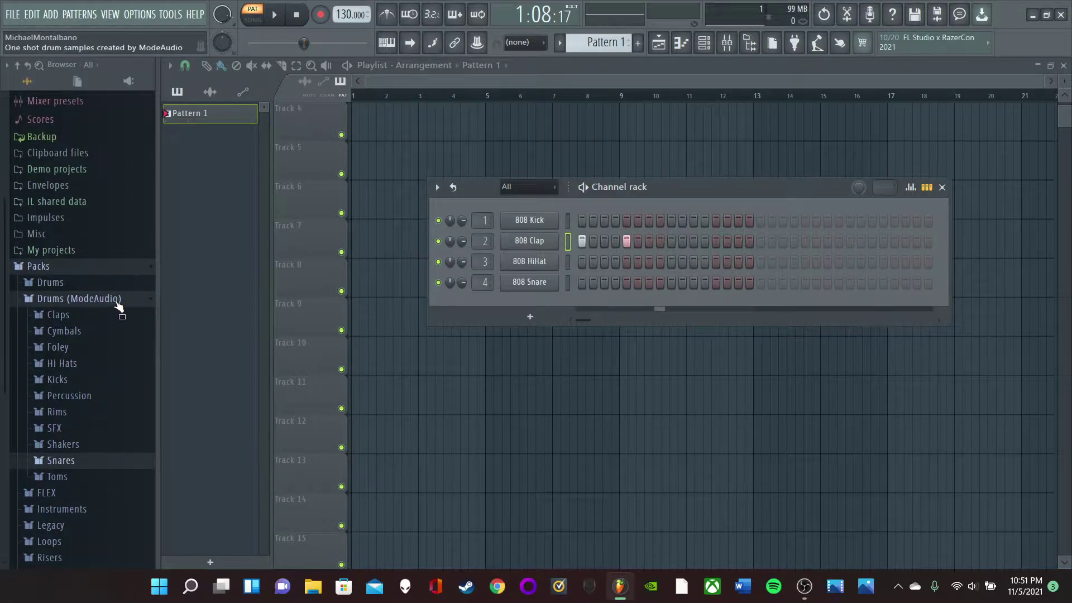
{"action": "left_click", "coordinate": [116, 302]}
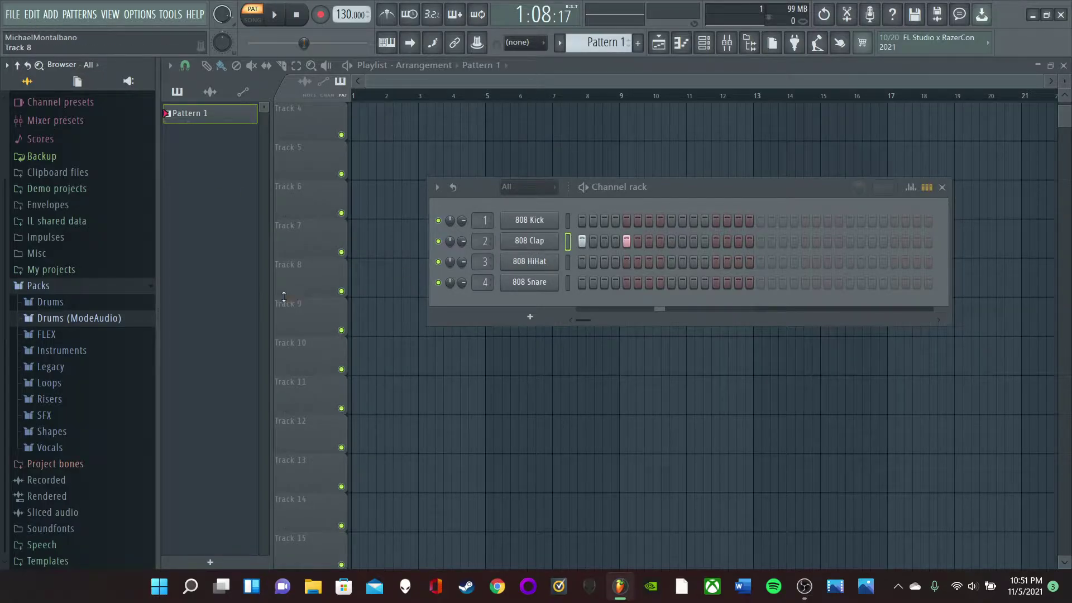
{"action": "left_click", "coordinate": [104, 305]}
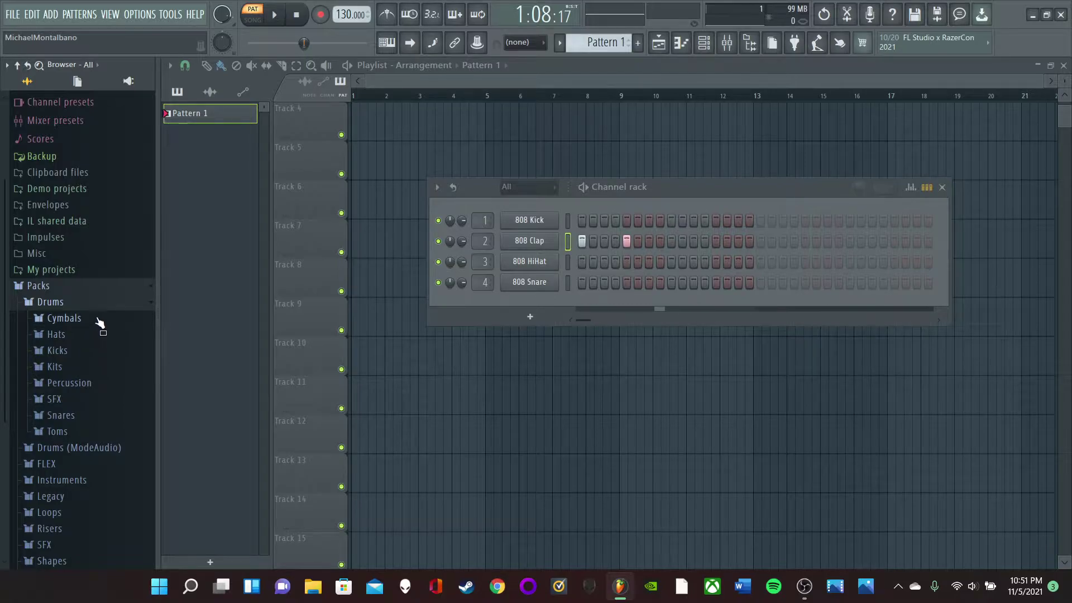
{"action": "scroll", "coordinate": [81, 367], "scroll_direction": "up", "scroll_amount": 4}
{"action": "scroll", "coordinate": [86, 379], "scroll_direction": "down", "scroll_amount": 8}
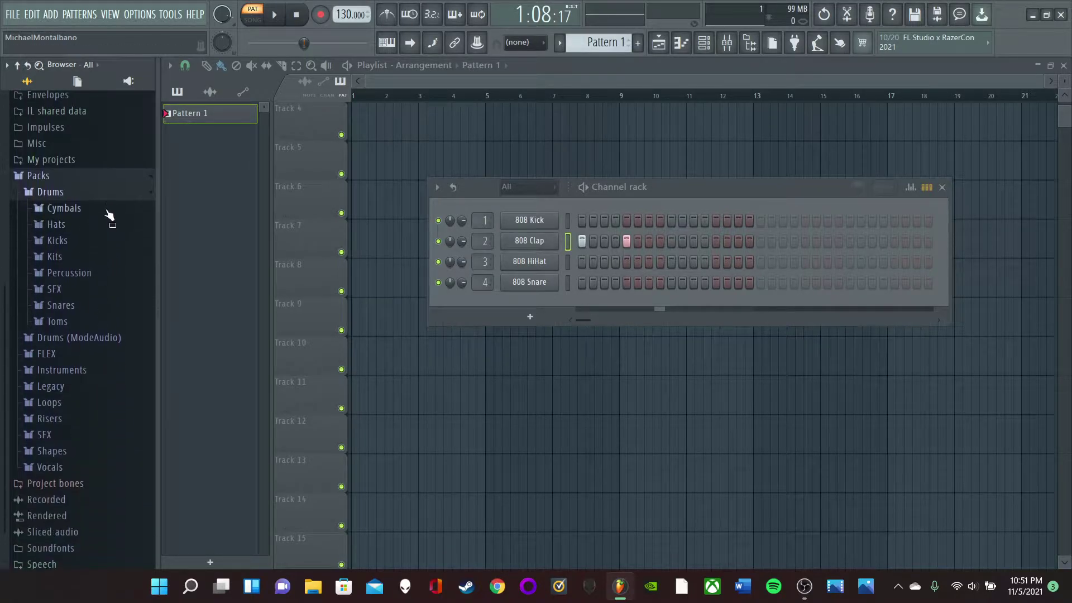
{"action": "left_click", "coordinate": [108, 193]}
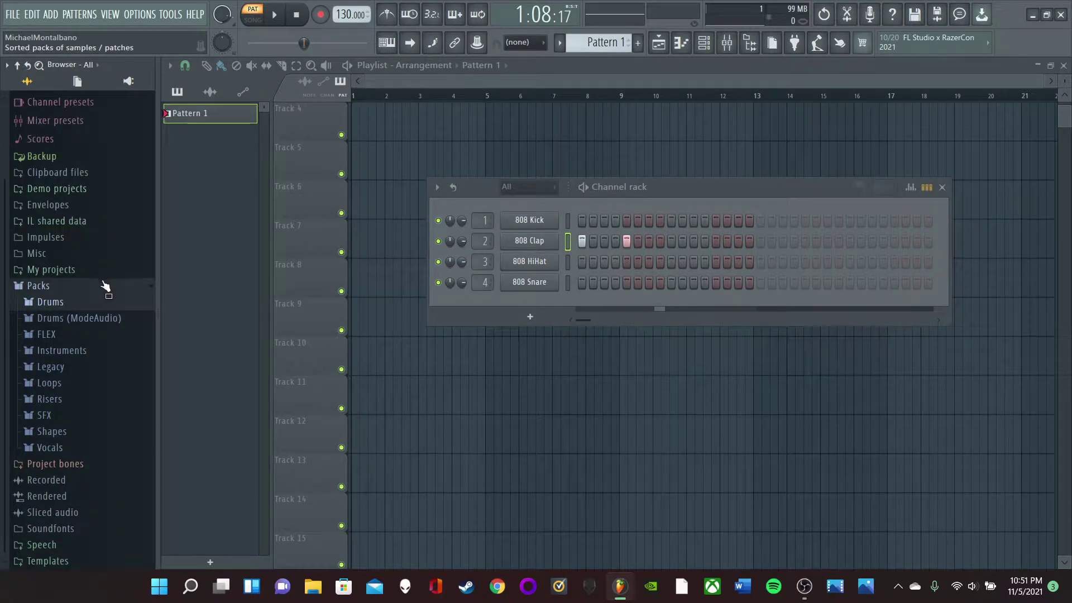
{"action": "left_click", "coordinate": [59, 302]}
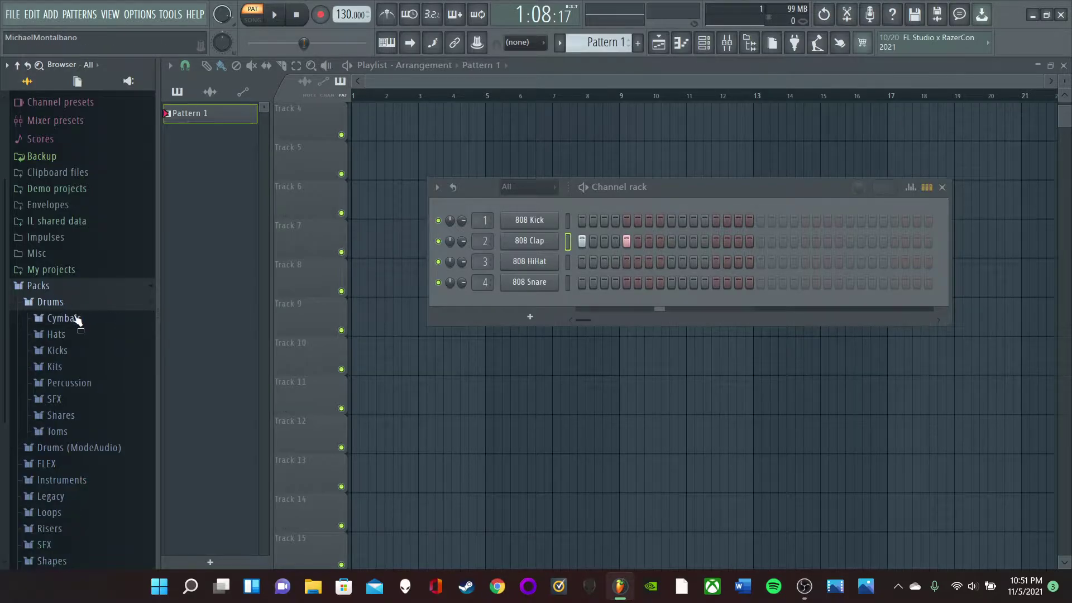
Preview the 808 Crash sample from the Cymbals folder and add it to the channel rack as a new channel.
{"action": "left_click", "coordinate": [71, 318]}
{"action": "scroll", "coordinate": [88, 322], "scroll_direction": "down", "scroll_amount": 5}
{"action": "scroll", "coordinate": [89, 281], "scroll_direction": "up", "scroll_amount": 5}
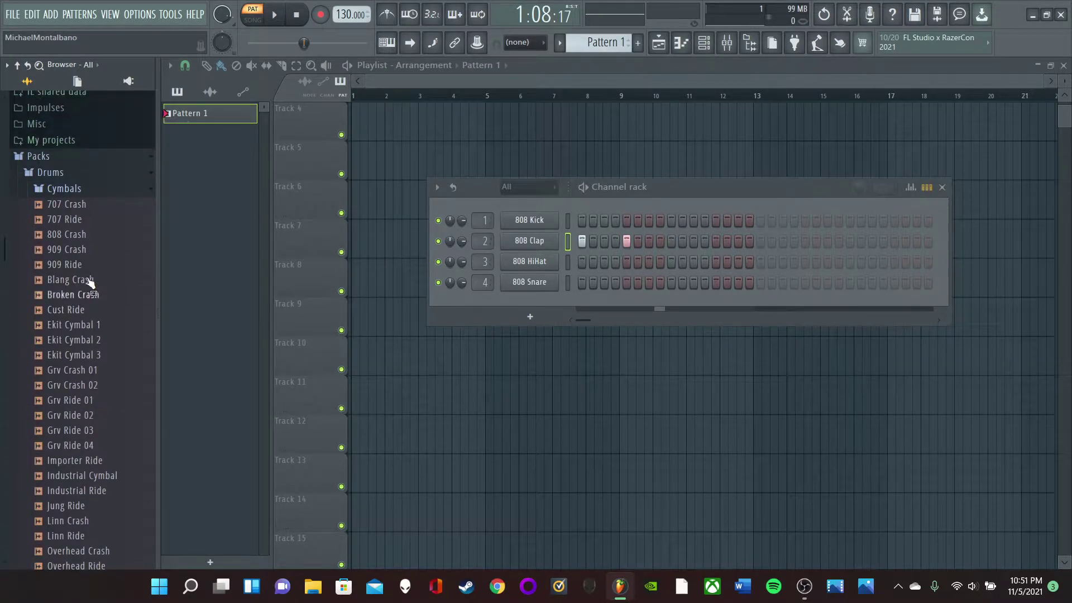
{"action": "left_click_drag", "start_coordinate": [90, 224], "coordinate": [92, 241]}
{"action": "left_click", "coordinate": [92, 239]}
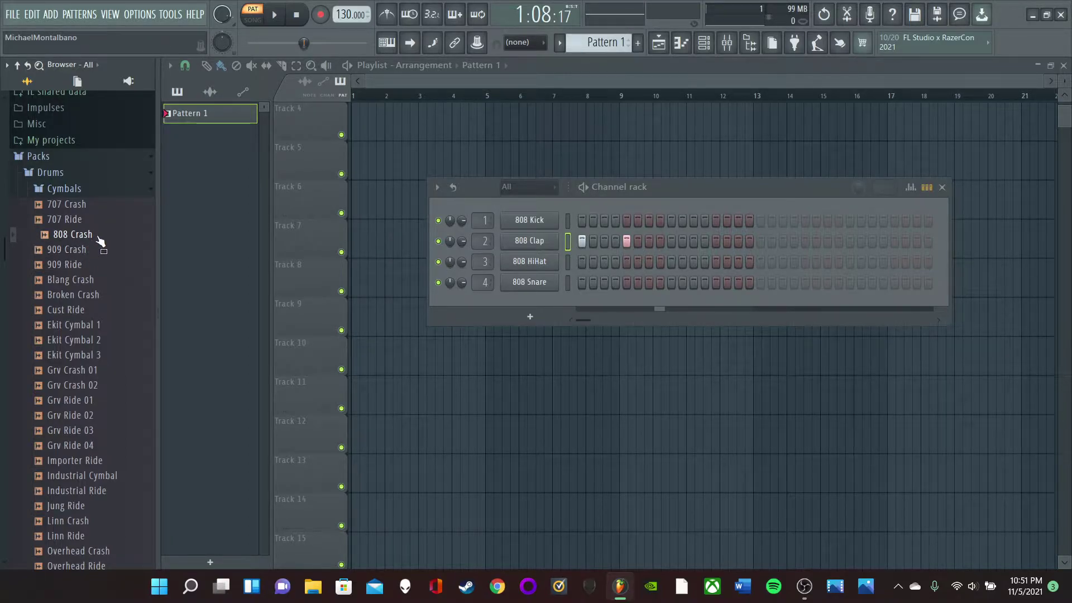
{"action": "left_click", "coordinate": [67, 237]}
{"action": "left_click_drag", "start_coordinate": [90, 238], "coordinate": [534, 304]}
Try 808 Crash hits on steps 1, 6, 8 and 9 and clear them again.
{"action": "left_click", "coordinate": [582, 303]}
{"action": "left_click", "coordinate": [638, 303]}
{"action": "left_click", "coordinate": [660, 303]}
{"action": "left_click", "coordinate": [671, 303]}
{"action": "right_click", "coordinate": [694, 303]}
{"action": "right_click", "coordinate": [671, 303]}
{"action": "right_click", "coordinate": [660, 303]}
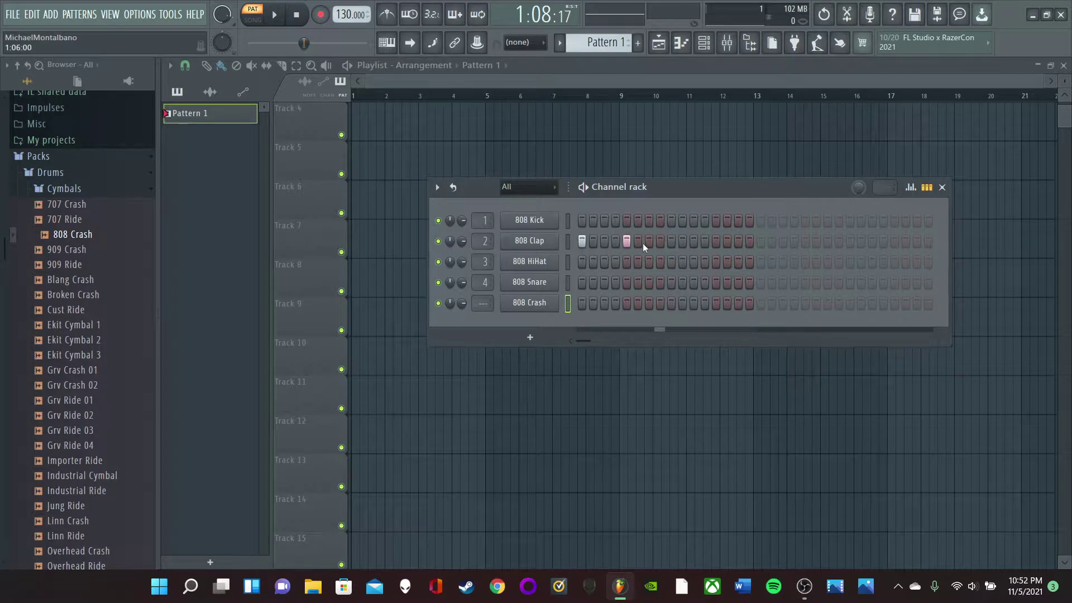
Clear the 808 Clap hits from the pattern.
{"action": "right_click", "coordinate": [682, 240]}
{"action": "left_click", "coordinate": [626, 261]}
{"action": "left_click", "coordinate": [583, 241]}
Replace the 808 Kick sample with 909 Ride on step 1 and play back the pattern.
{"action": "left_click_drag", "start_coordinate": [92, 235], "coordinate": [528, 221]}
{"action": "left_click", "coordinate": [69, 265]}
{"action": "left_click", "coordinate": [582, 220]}
{"action": "left_click", "coordinate": [274, 15]}
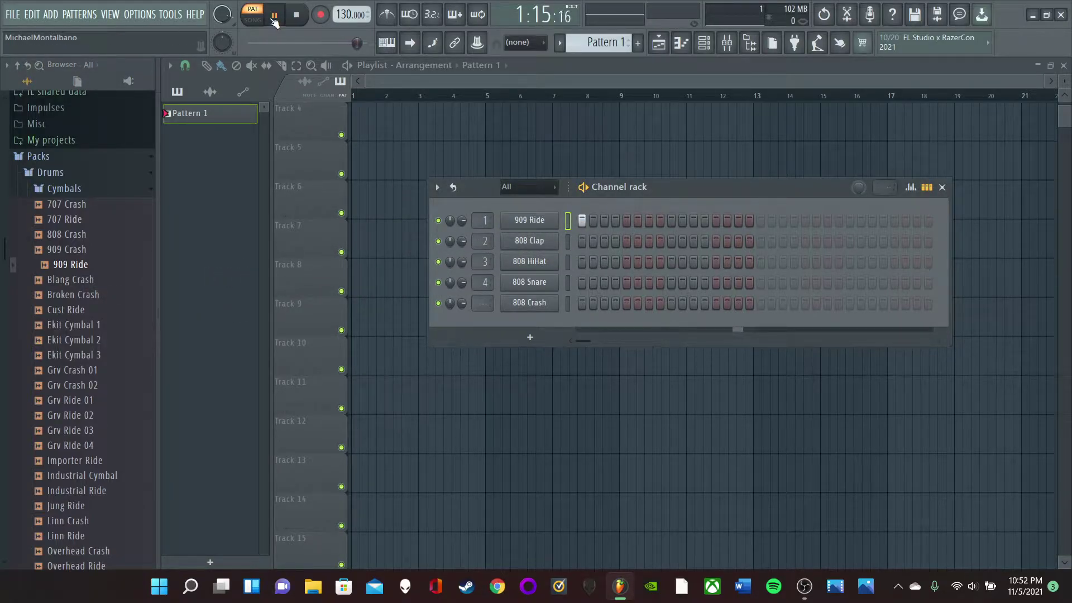
{"action": "left_click", "coordinate": [274, 15]}
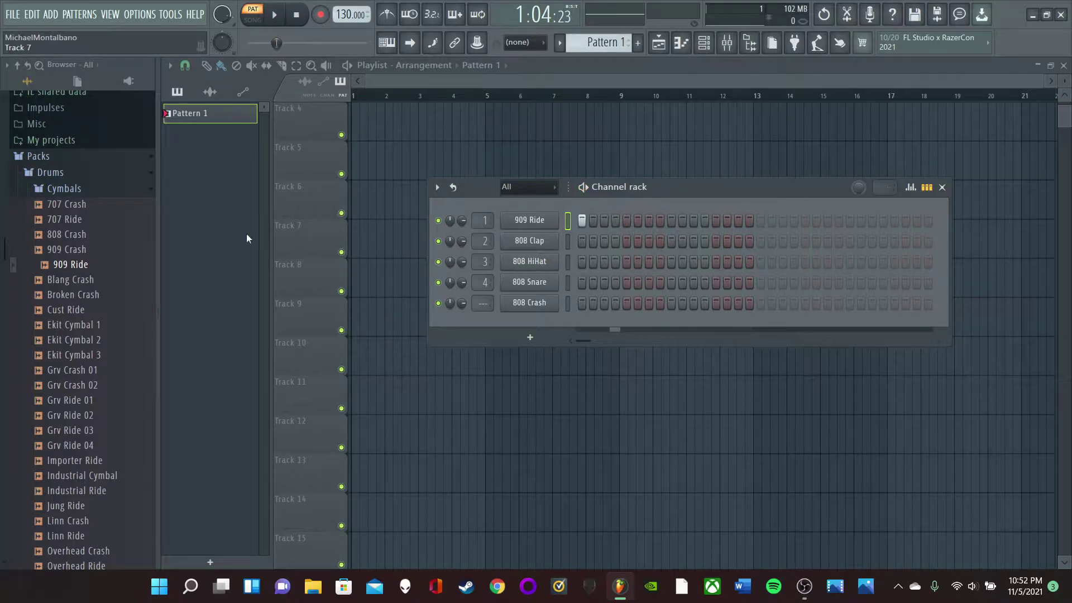
Open the Drums (ModeAudio) pack and preview samples in its Hi Hats and Cymbals folders.
{"action": "left_click", "coordinate": [70, 191]}
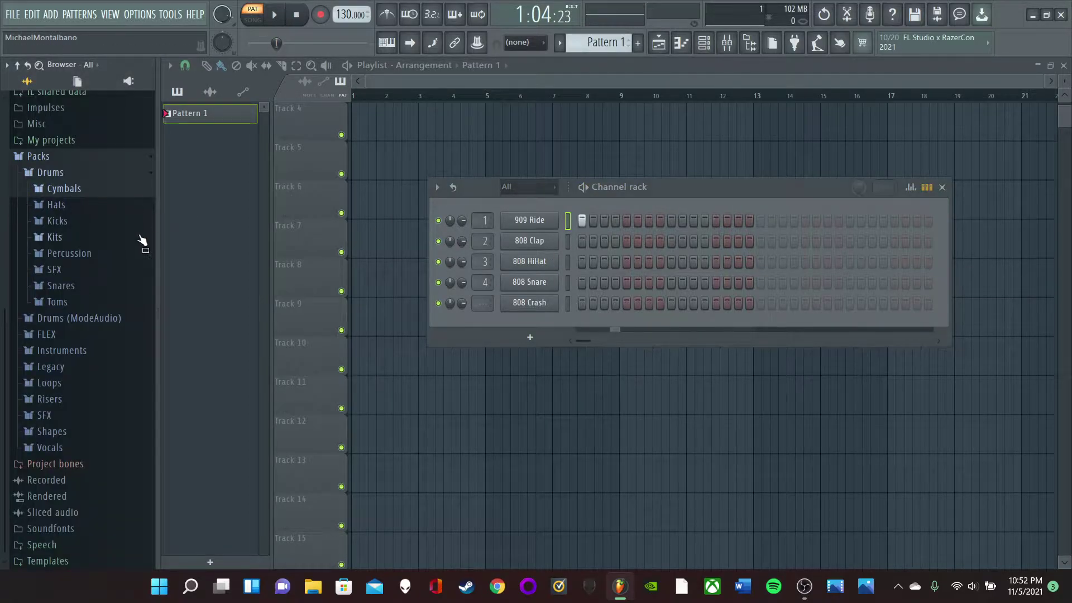
{"action": "left_click", "coordinate": [84, 318]}
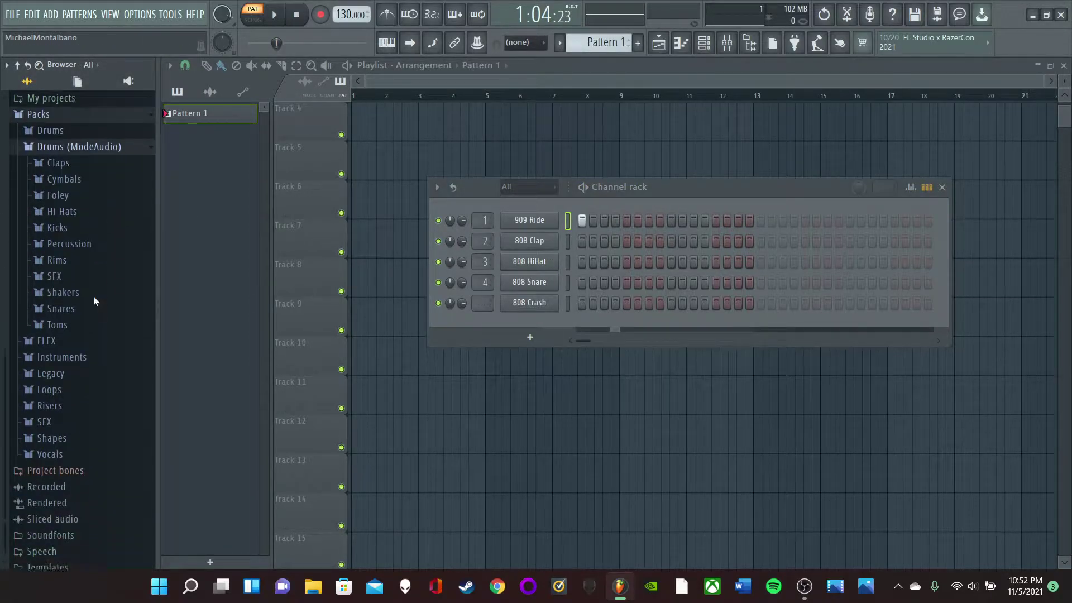
{"action": "left_click", "coordinate": [73, 204]}
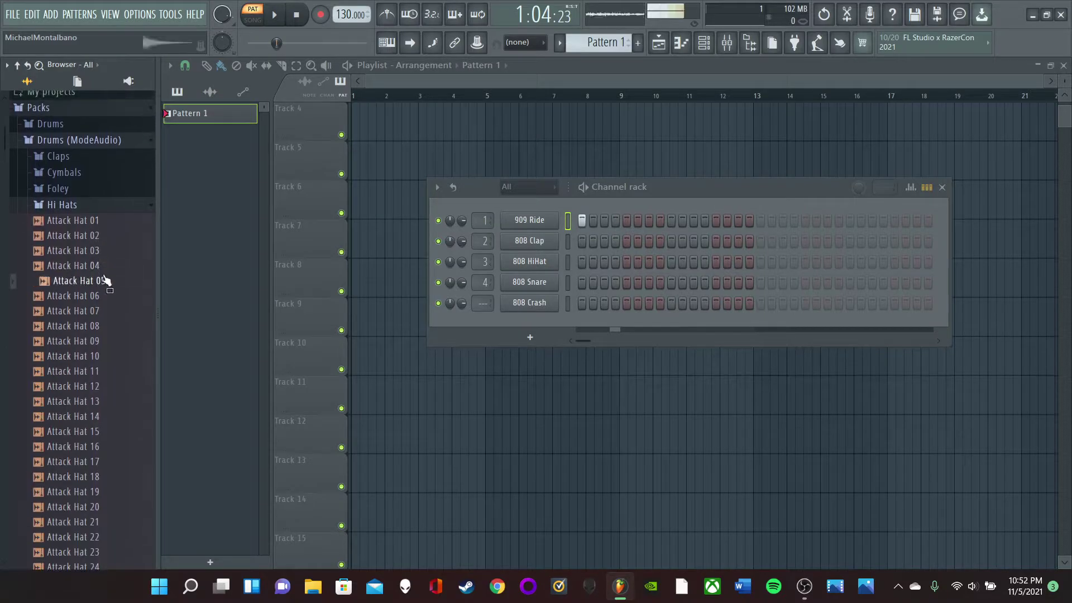
{"action": "left_click", "coordinate": [101, 204]}
{"action": "left_click", "coordinate": [105, 172]}
{"action": "left_click", "coordinate": [118, 203]}
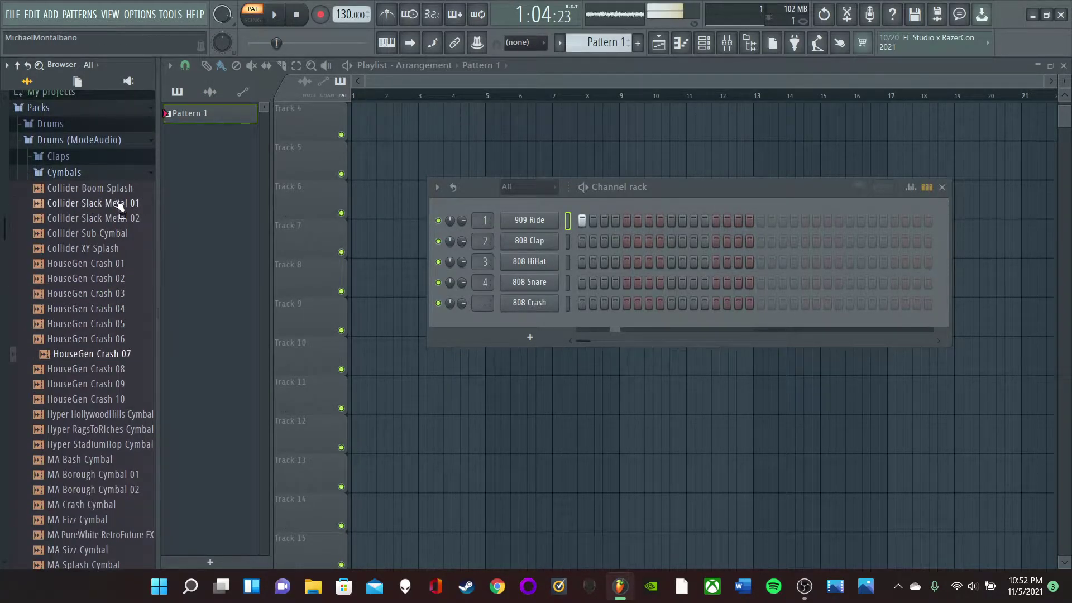
Preview samples in the Percussion and SFX folders, including Attack GlassTap 02 and Hyper HollywoodHills Iron FX.
{"action": "left_click", "coordinate": [66, 172]}
{"action": "left_click", "coordinate": [84, 237]}
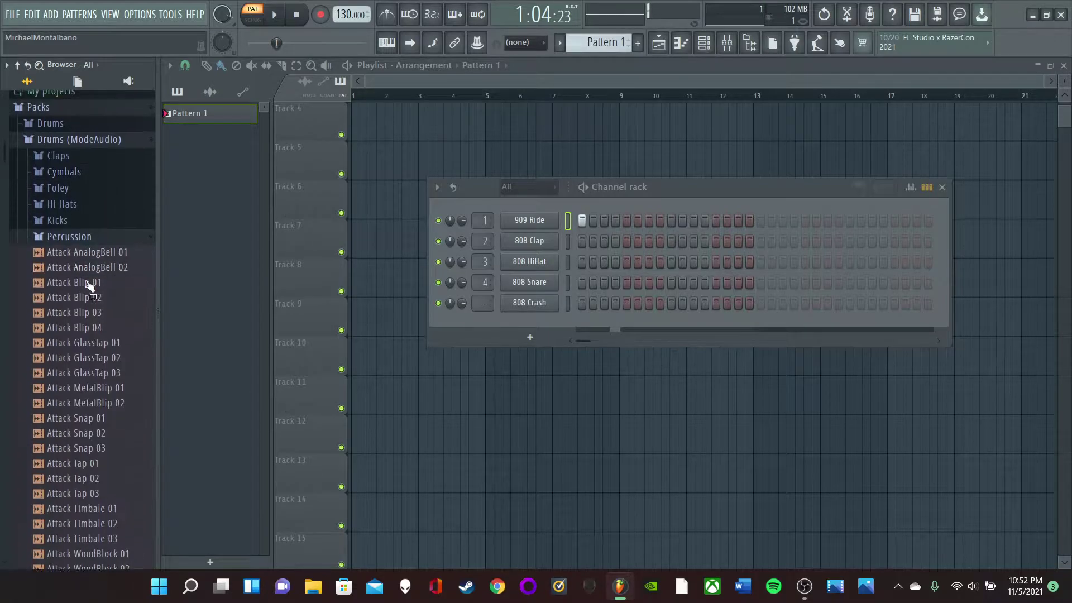
{"action": "left_click", "coordinate": [84, 358]}
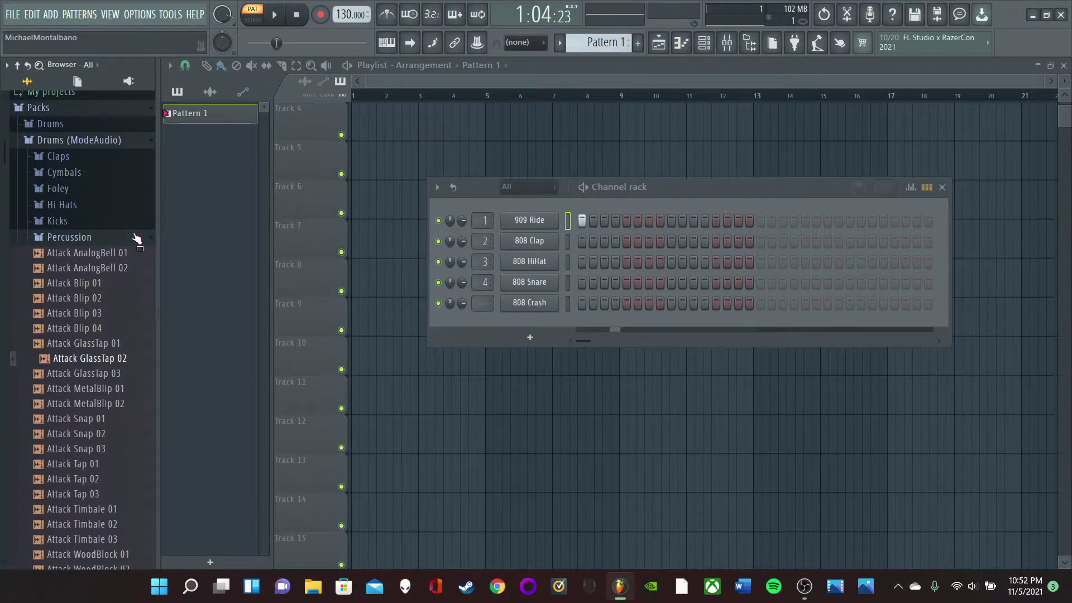
{"action": "left_click", "coordinate": [136, 238]}
{"action": "left_click", "coordinate": [107, 269]}
{"action": "left_click", "coordinate": [103, 345]}
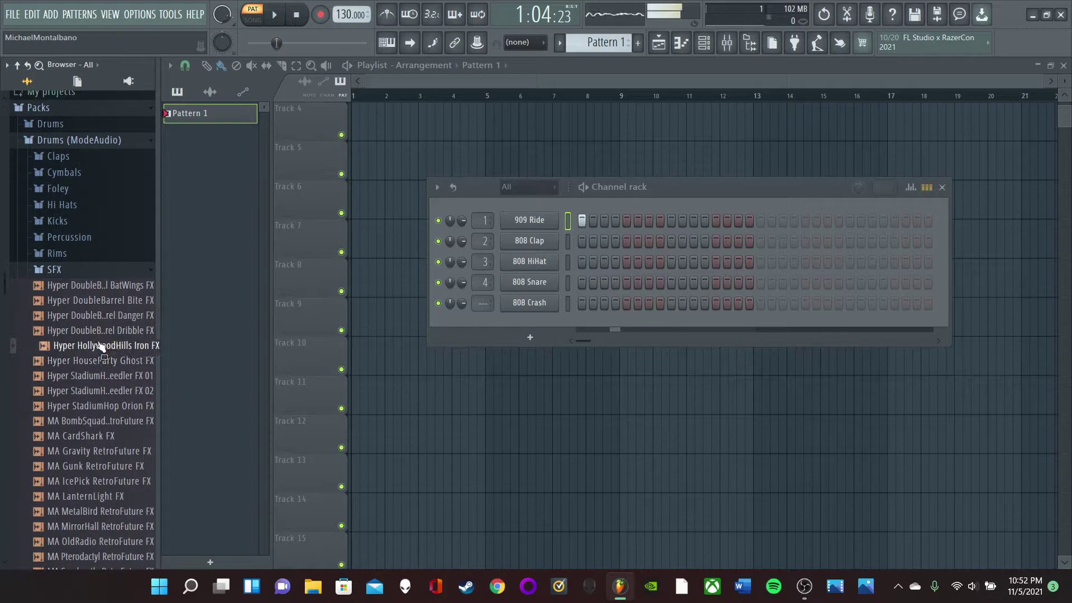
{"action": "scroll", "coordinate": [101, 349], "scroll_direction": "down", "scroll_amount": 3}
{"action": "left_click", "coordinate": [129, 176]}
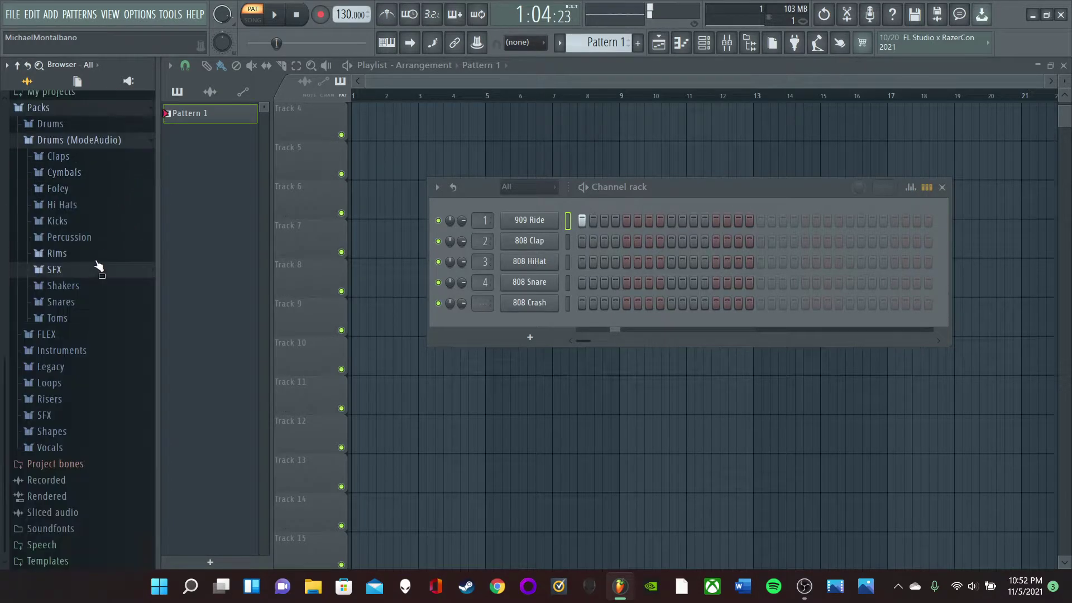
Look through the Guitar and Keyboard instrument folders and load Close Grand onto the 909 Ride channel.
{"action": "left_click", "coordinate": [78, 350]}
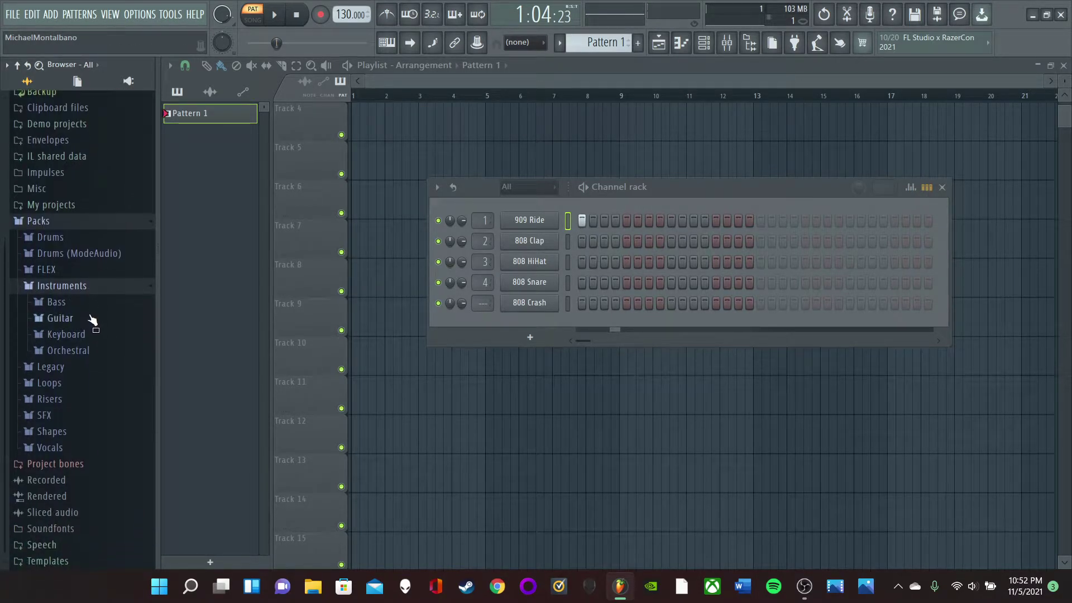
{"action": "left_click", "coordinate": [92, 318]}
{"action": "scroll", "coordinate": [90, 369], "scroll_direction": "down", "scroll_amount": 3}
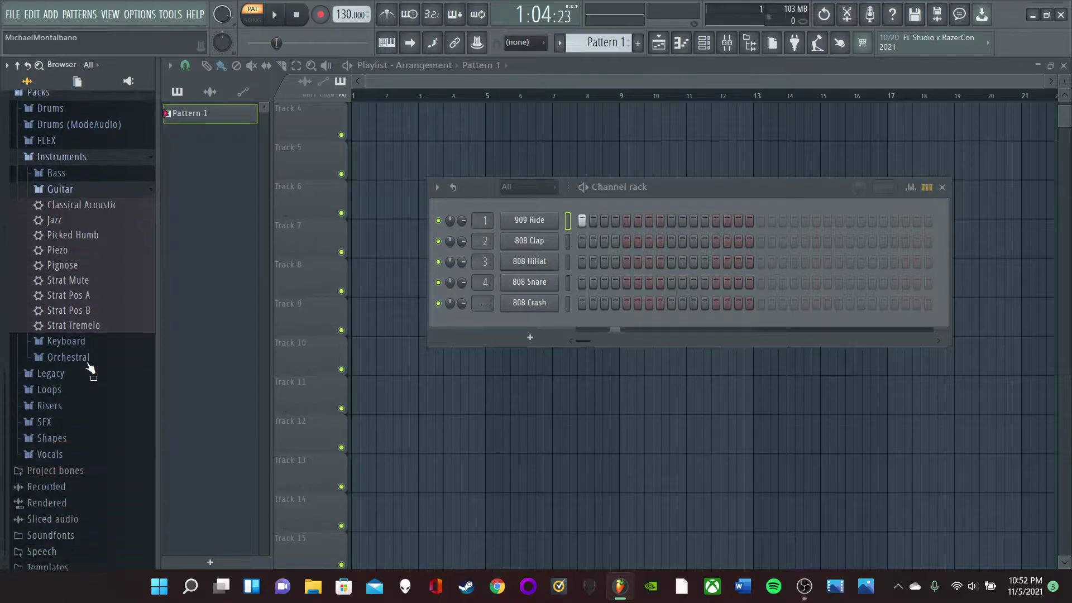
{"action": "left_click", "coordinate": [78, 343]}
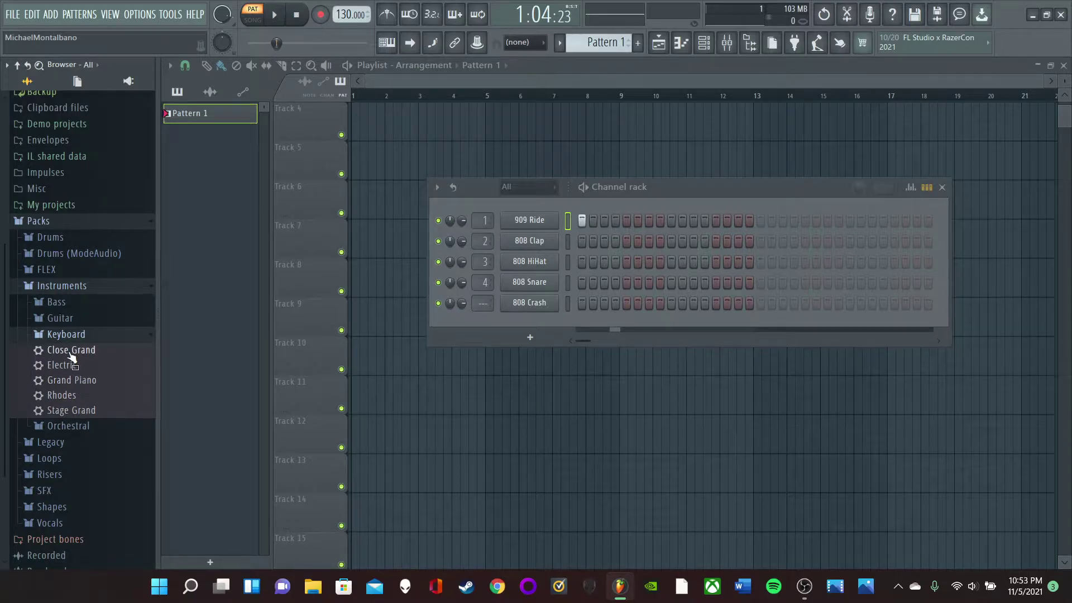
{"action": "left_click_drag", "start_coordinate": [68, 355], "coordinate": [535, 217]}
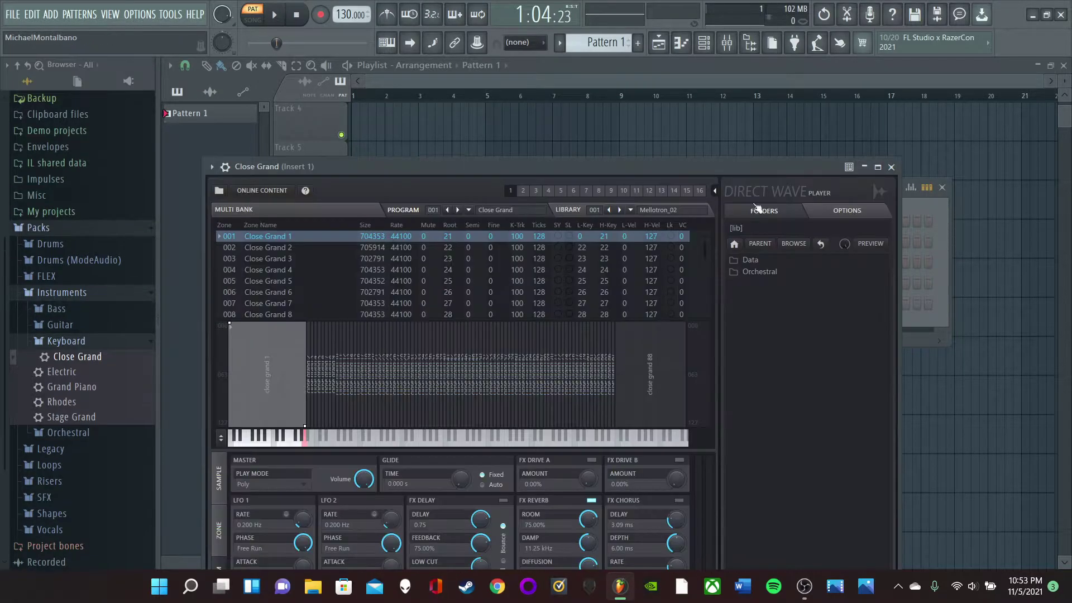
Close the Close Grand plugin window, open the channel's piano roll and audition its highest keys.
{"action": "left_click", "coordinate": [892, 167]}
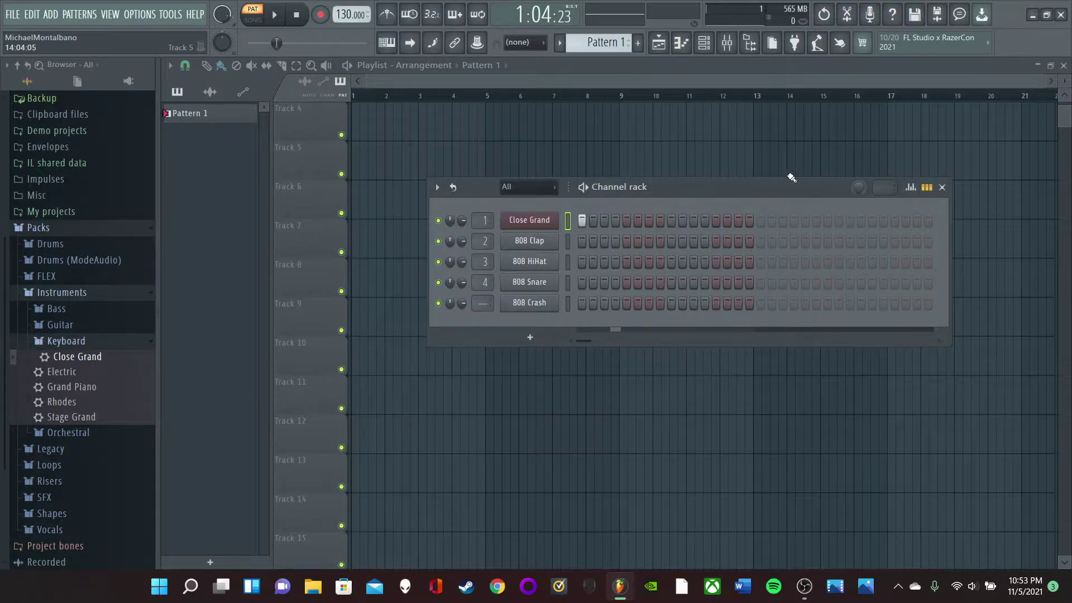
{"action": "left_click", "coordinate": [683, 46]}
{"action": "scroll", "coordinate": [211, 299], "scroll_direction": "up", "scroll_amount": 5}
{"action": "left_click_drag", "start_coordinate": [192, 304], "coordinate": [192, 232]}
{"action": "scroll", "coordinate": [201, 190], "scroll_direction": "up", "scroll_amount": 7}
{"action": "scroll", "coordinate": [204, 184], "scroll_direction": "up", "scroll_amount": 8}
{"action": "left_click", "coordinate": [184, 248]}
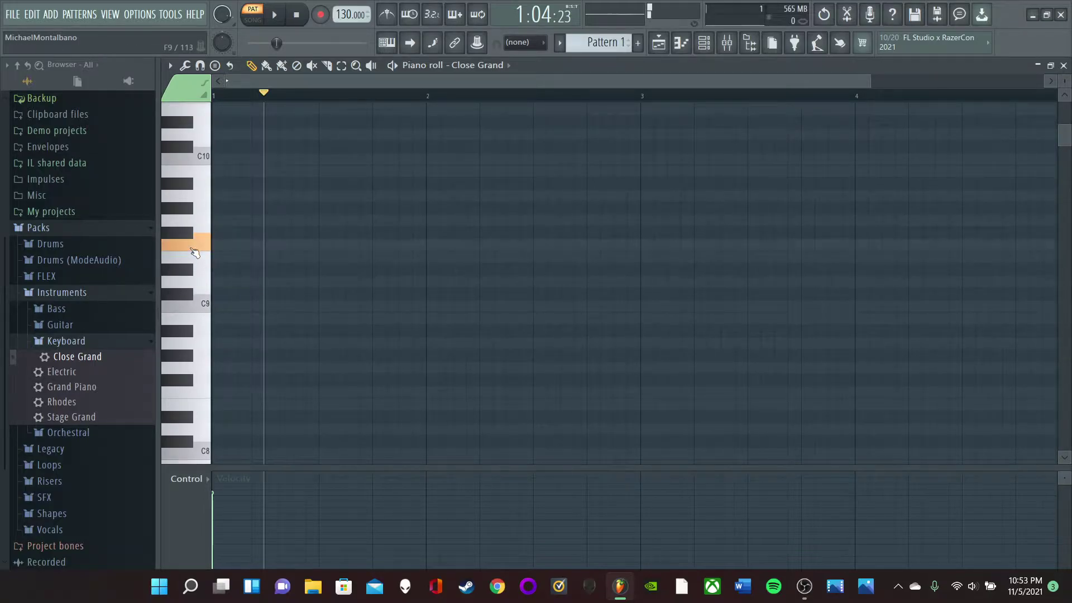
Audition several Close Grand keys around octaves 7 and 8, including G#7.
{"action": "scroll", "coordinate": [177, 324], "scroll_direction": "down", "scroll_amount": 6}
{"action": "scroll", "coordinate": [176, 173], "scroll_direction": "down", "scroll_amount": 1}
{"action": "left_click", "coordinate": [178, 174]}
{"action": "left_click", "coordinate": [180, 162]}
{"action": "left_click", "coordinate": [191, 282]}
{"action": "scroll", "coordinate": [197, 338], "scroll_direction": "down", "scroll_amount": 2}
{"action": "scroll", "coordinate": [196, 337], "scroll_direction": "up", "scroll_amount": 2}
{"action": "left_click", "coordinate": [196, 337]}
{"action": "left_click", "coordinate": [187, 283]}
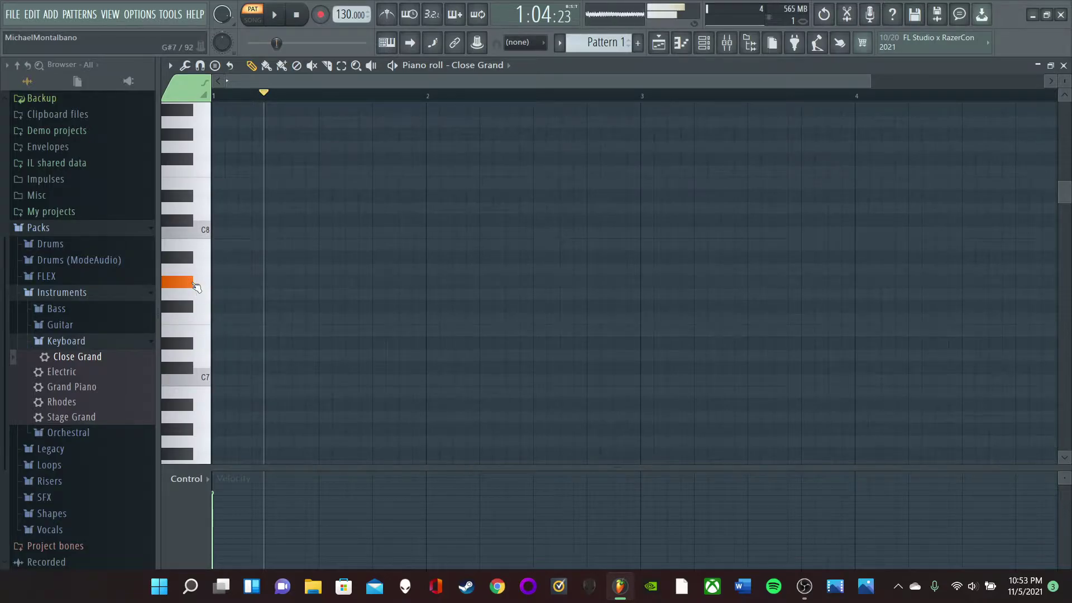
Draw consecutive A7, A#7 and A7 notes from the start of bar 1 and play the pattern.
{"action": "left_click", "coordinate": [228, 270]}
{"action": "mouse_move", "coordinate": [233, 270]}
{"action": "left_mouse_down"}
{"action": "mouse_move", "coordinate": [222, 269]}
{"action": "mouse_move", "coordinate": [245, 256]}
{"action": "left_mouse_up"}
{"action": "left_click", "coordinate": [256, 256]}
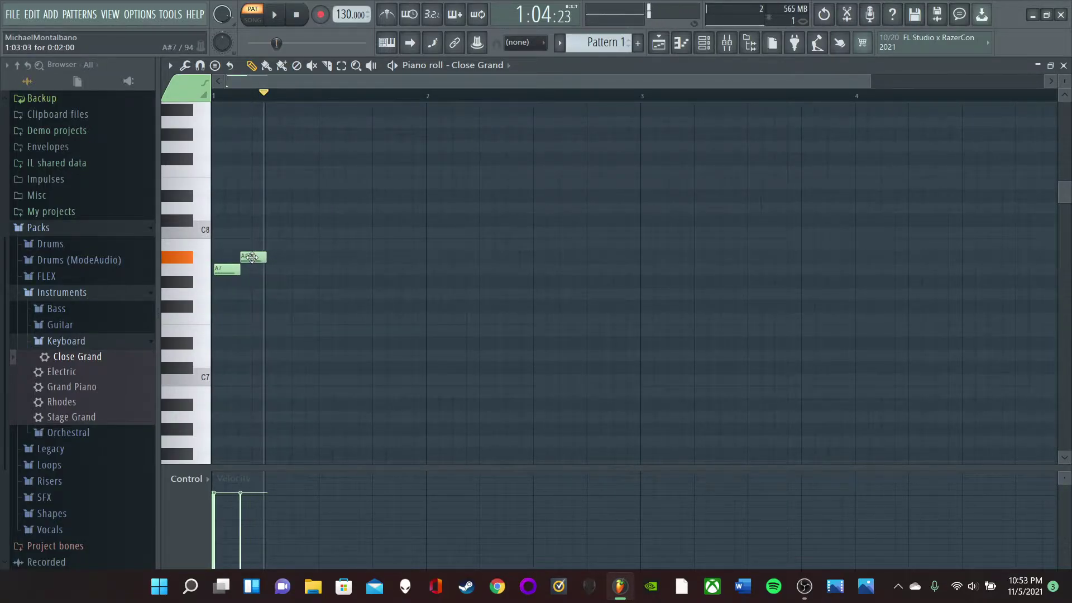
{"action": "left_click", "coordinate": [270, 269]}
{"action": "left_click", "coordinate": [268, 19]}
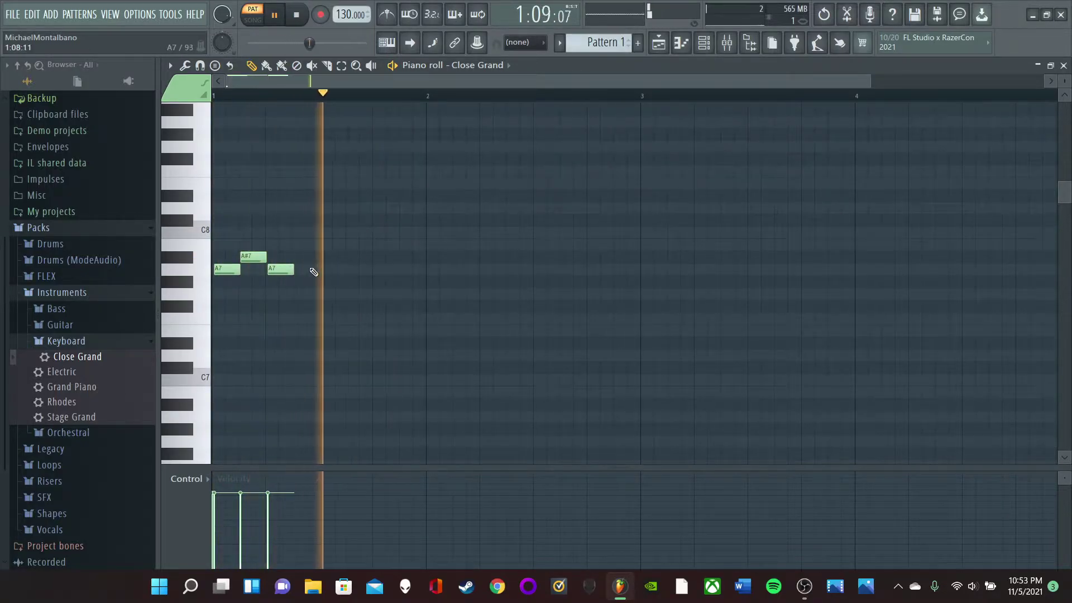
Remove the leftover short C5 note at the start of bar 1 and stop playback.
{"action": "scroll", "coordinate": [306, 270], "scroll_direction": "down", "scroll_amount": 6}
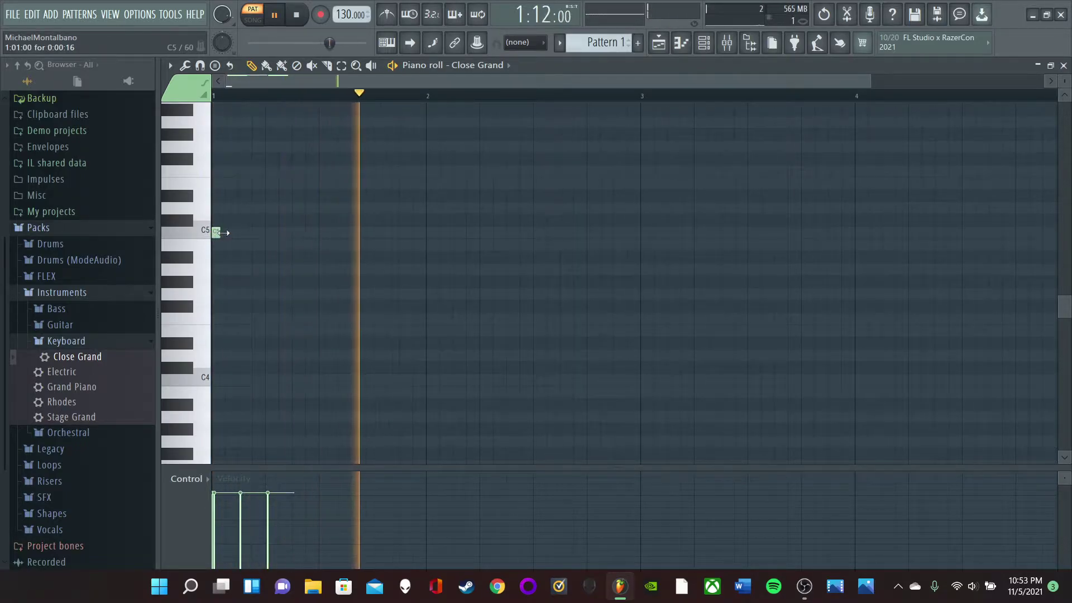
{"action": "scroll", "coordinate": [223, 232], "scroll_direction": "up", "scroll_amount": 4}
{"action": "scroll", "coordinate": [239, 232], "scroll_direction": "up", "scroll_amount": 3}
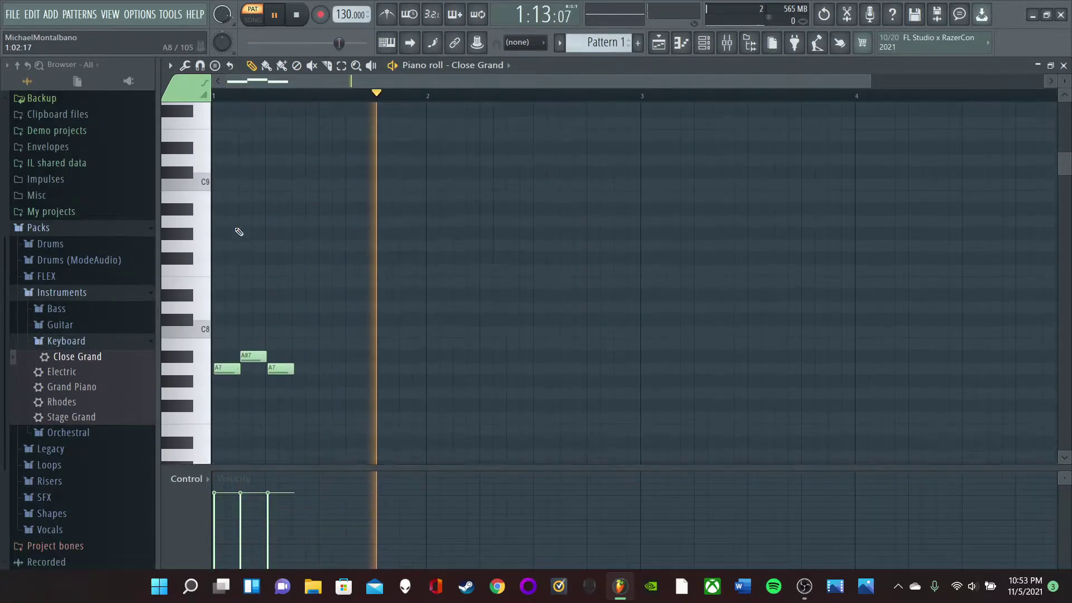
{"action": "left_click", "coordinate": [275, 18]}
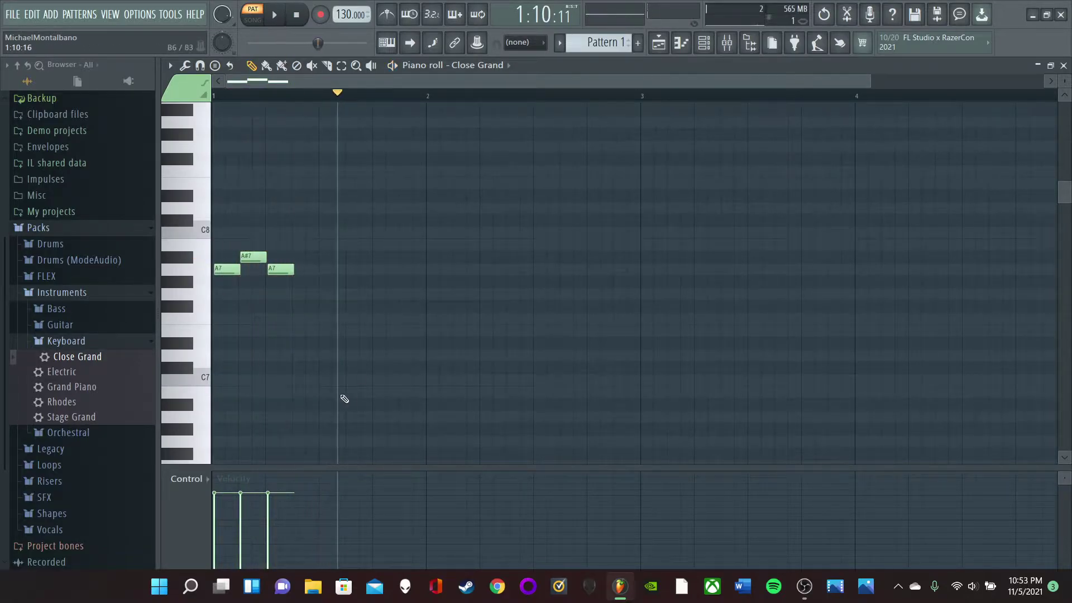
Lengthen the second A7 note to the end of bar 1, extend it slightly into bar 2, and play each version.
{"action": "left_click_drag", "start_coordinate": [290, 269], "coordinate": [434, 269]}
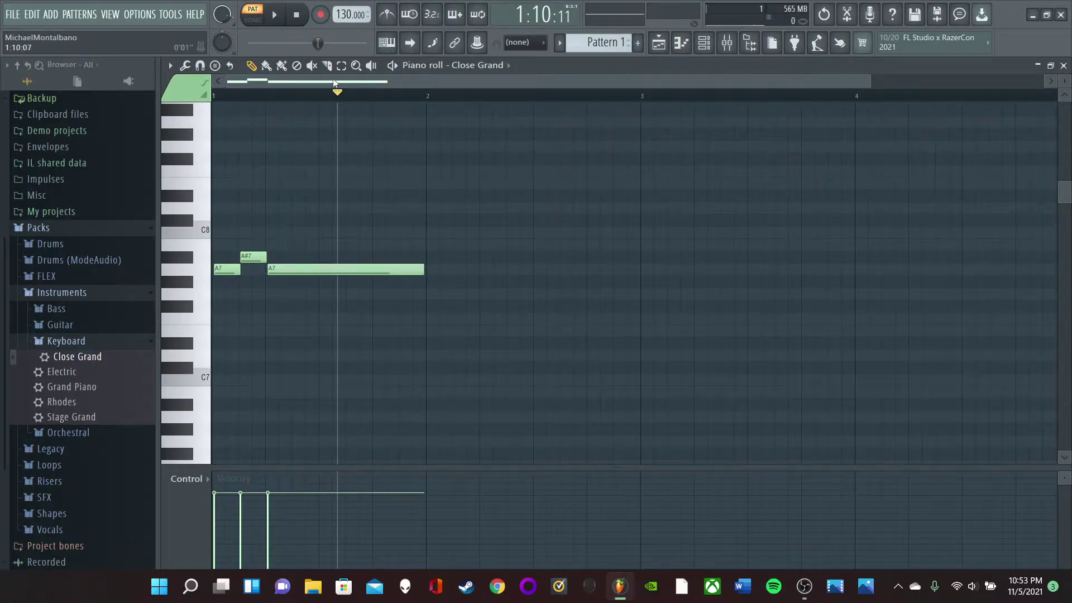
{"action": "left_click", "coordinate": [274, 17]}
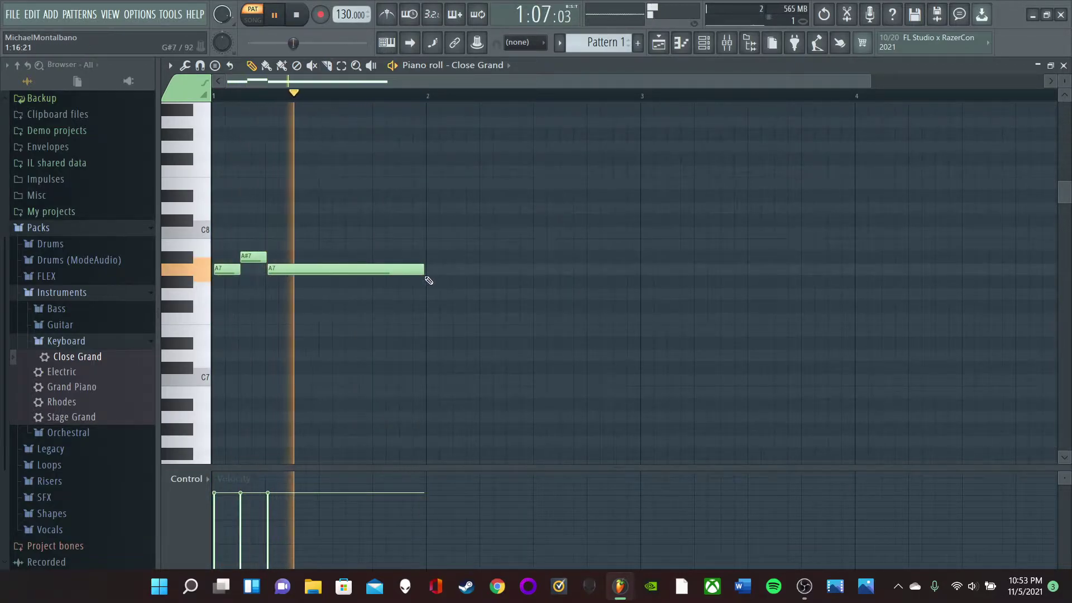
{"action": "key", "text": "space"}
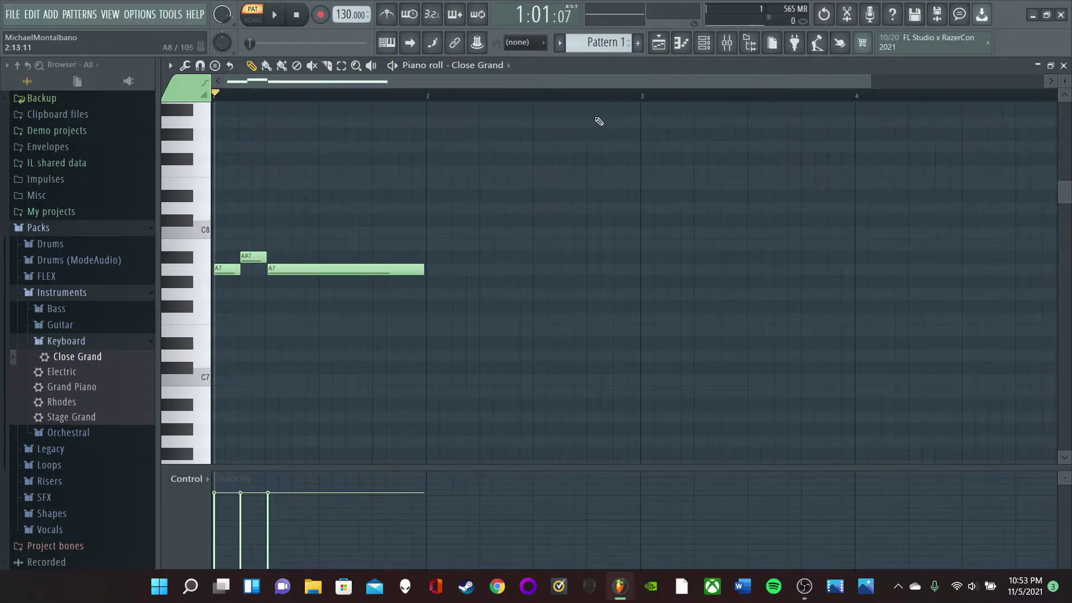
{"action": "left_click_drag", "start_coordinate": [422, 272], "coordinate": [452, 268]}
{"action": "left_click", "coordinate": [273, 14]}
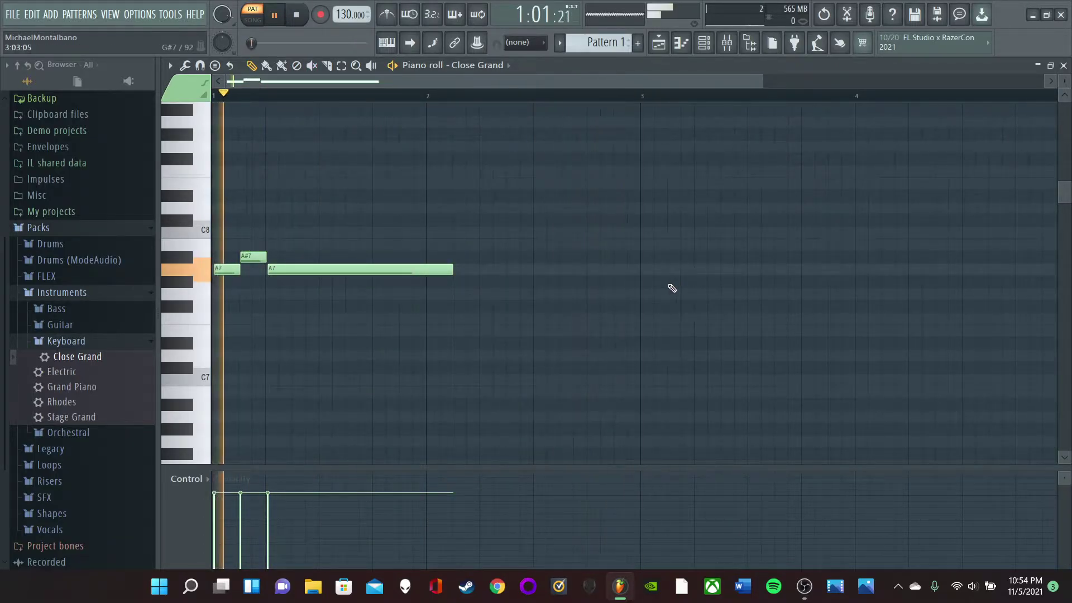
{"action": "key", "text": "ctrl+space"}
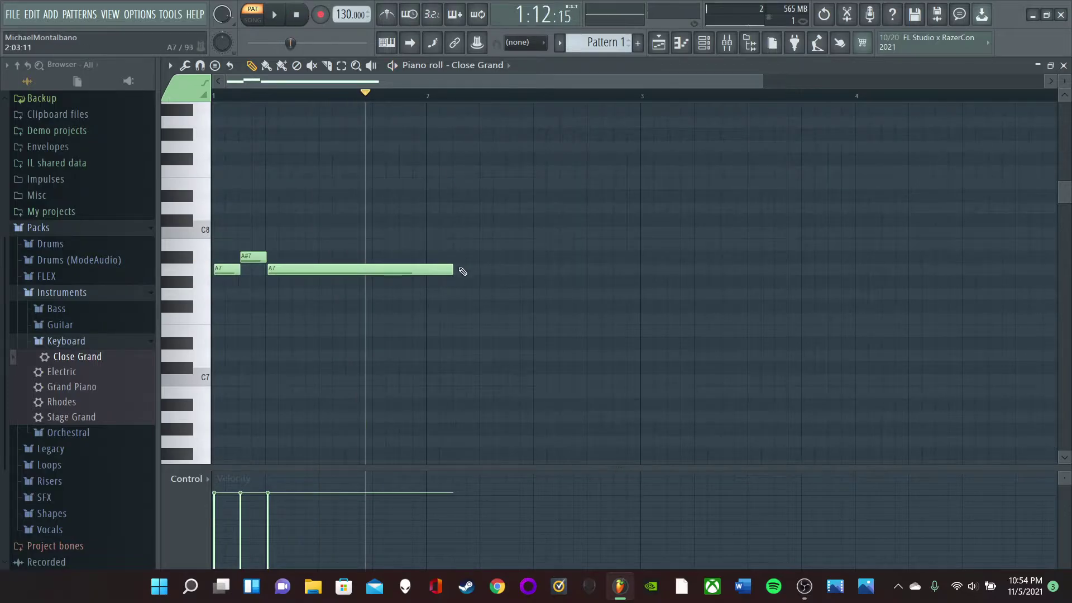
Shorten the long A7 note to the end of bar 1, add an F#7 note spanning bar 2, and play the pattern.
{"action": "left_click_drag", "start_coordinate": [451, 268], "coordinate": [411, 302]}
{"action": "left_click", "coordinate": [430, 306]}
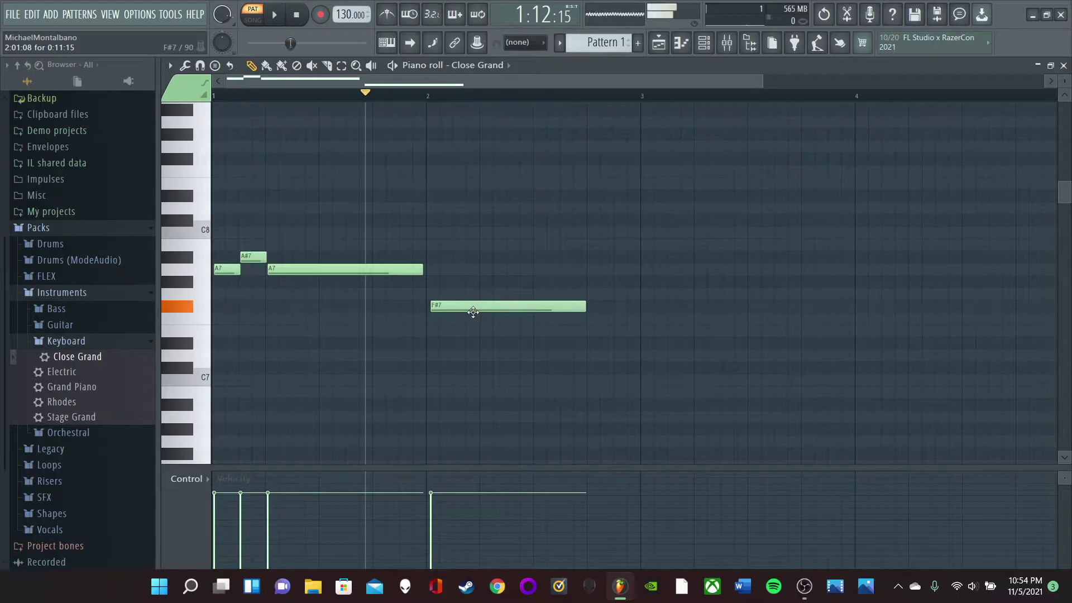
{"action": "left_click_drag", "start_coordinate": [470, 311], "coordinate": [473, 310]}
{"action": "left_click_drag", "start_coordinate": [589, 312], "coordinate": [641, 316]}
{"action": "left_click", "coordinate": [276, 17]}
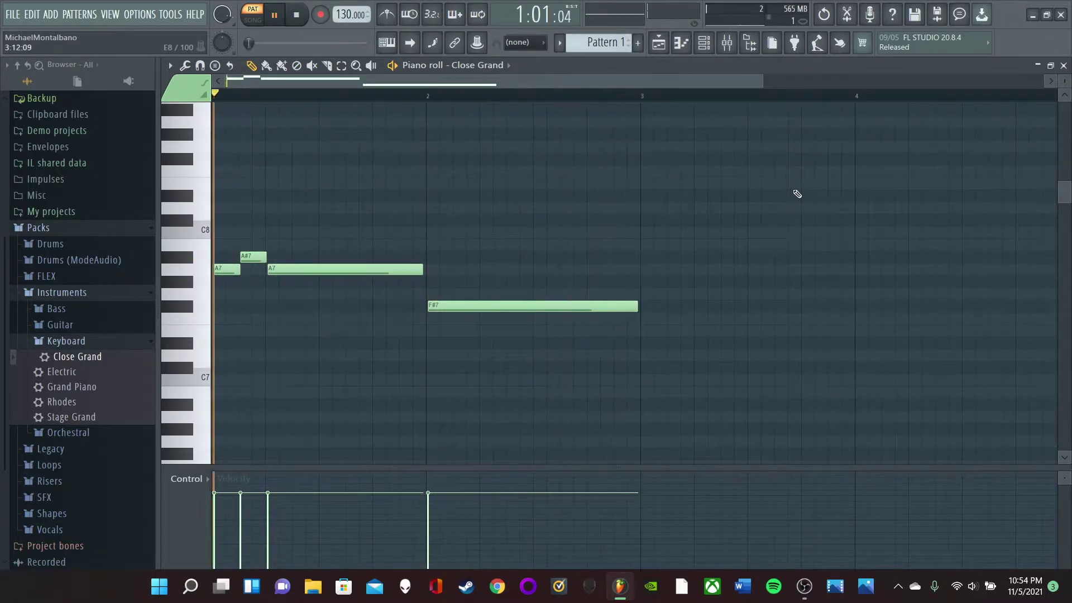
{"action": "left_click", "coordinate": [297, 14]}
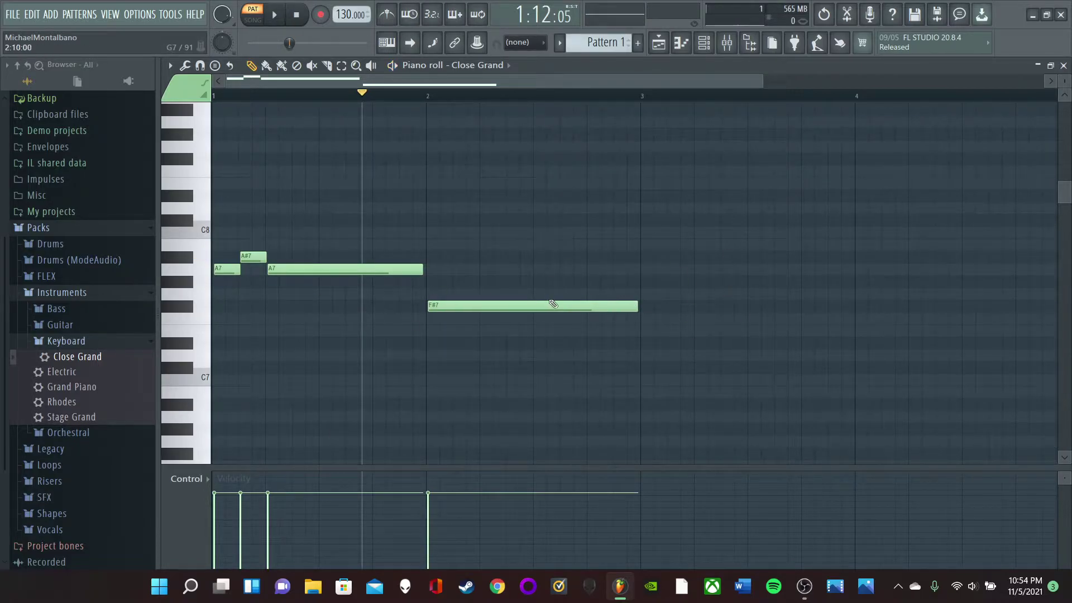
Adjust the end of the F#7 note near bar 3 and delete all four notes from the Close Grand piano roll.
{"action": "left_click_drag", "start_coordinate": [647, 311], "coordinate": [647, 312]}
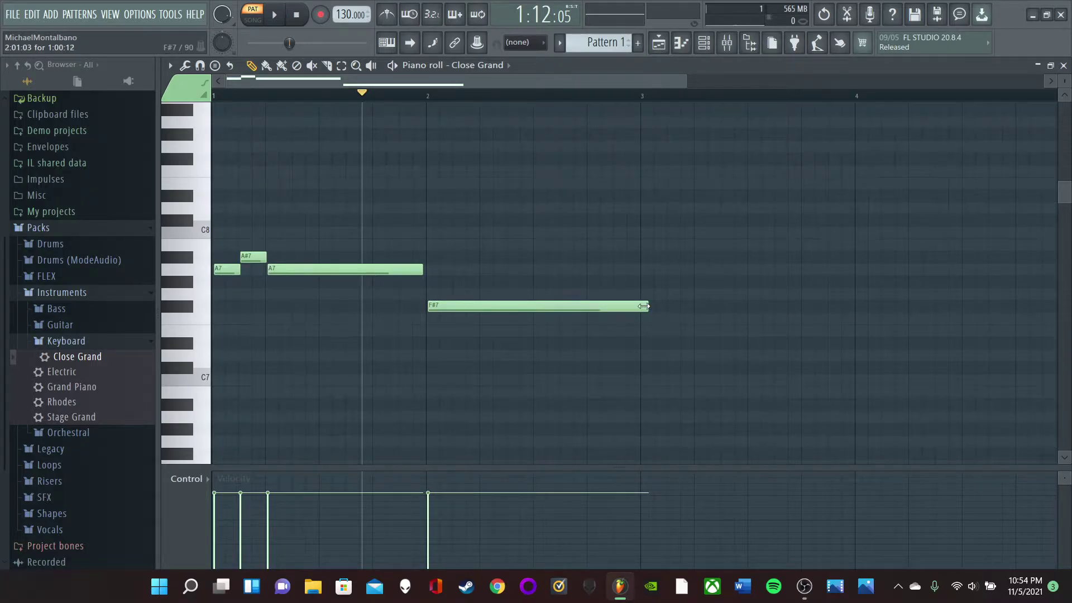
{"action": "left_click_drag", "start_coordinate": [633, 311], "coordinate": [629, 304]}
{"action": "right_click", "coordinate": [560, 307]}
{"action": "right_click", "coordinate": [388, 269]}
{"action": "right_click", "coordinate": [249, 258]}
{"action": "right_click", "coordinate": [232, 270]}
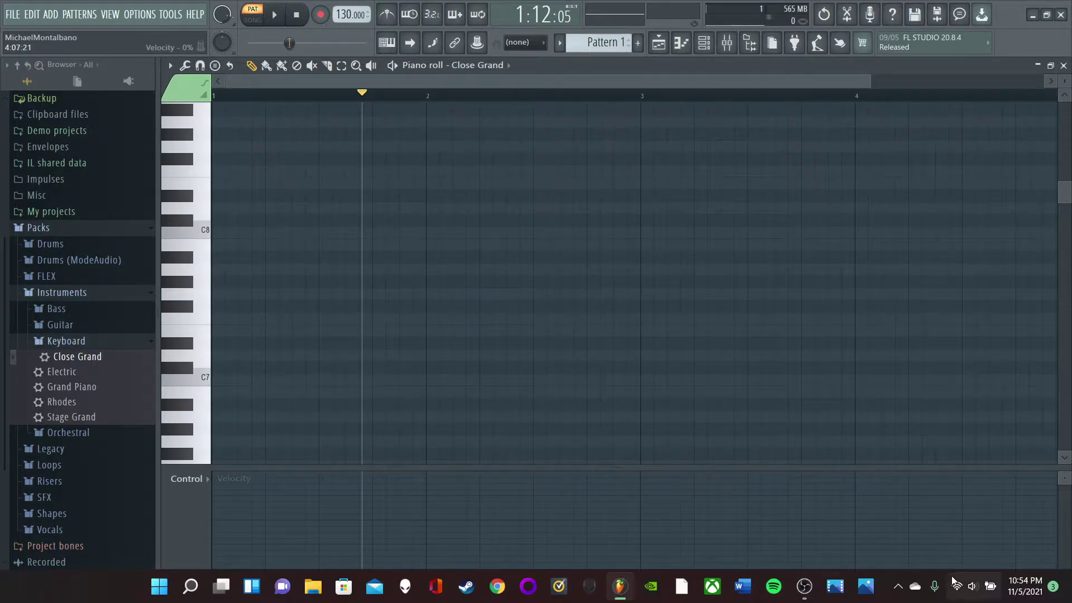
Set the Windows system volume to 26.
{"action": "left_click", "coordinate": [972, 586]}
{"action": "left_click_drag", "start_coordinate": [891, 502], "coordinate": [906, 504]}
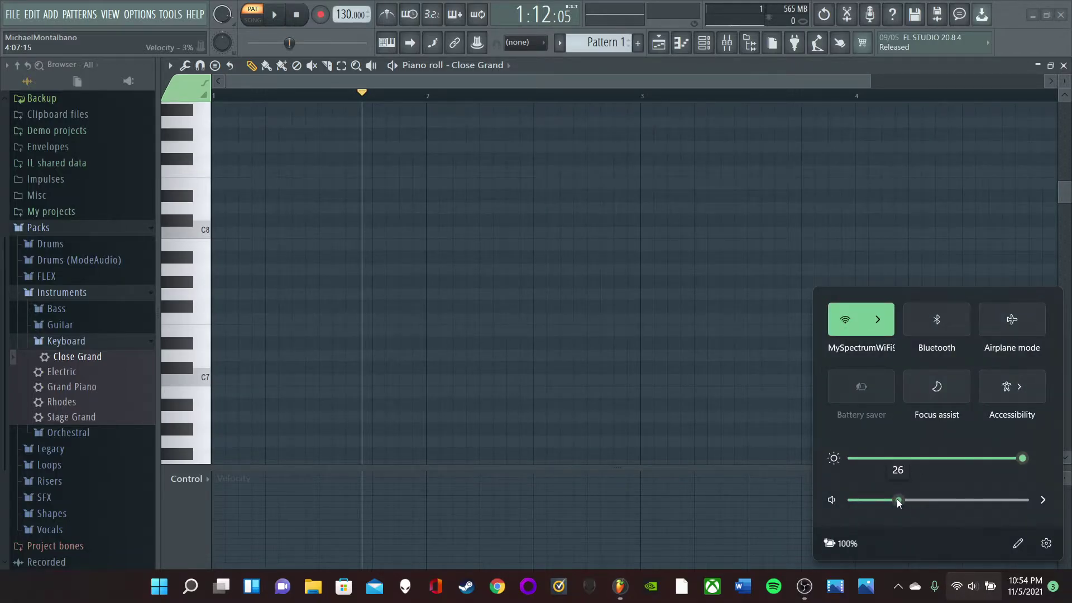
{"action": "left_click", "coordinate": [974, 586]}
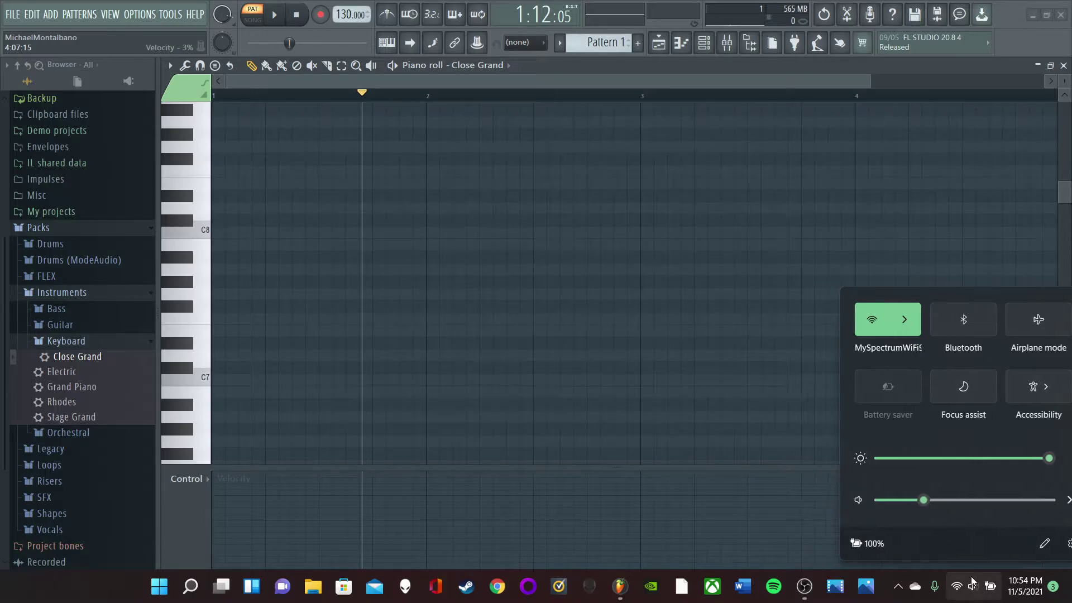
Select the 808 Clap channel in the channel rack and open its piano roll.
{"action": "scroll", "coordinate": [191, 181], "scroll_direction": "down", "scroll_amount": 2}
{"action": "scroll", "coordinate": [115, 280], "scroll_direction": "down", "scroll_amount": 3}
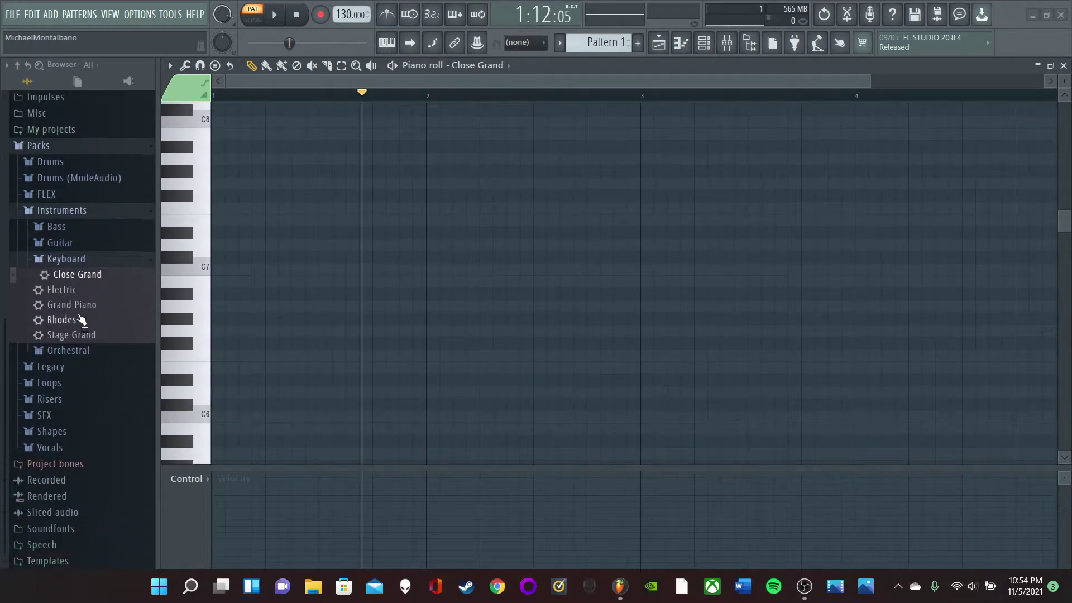
{"action": "left_click", "coordinate": [681, 42]}
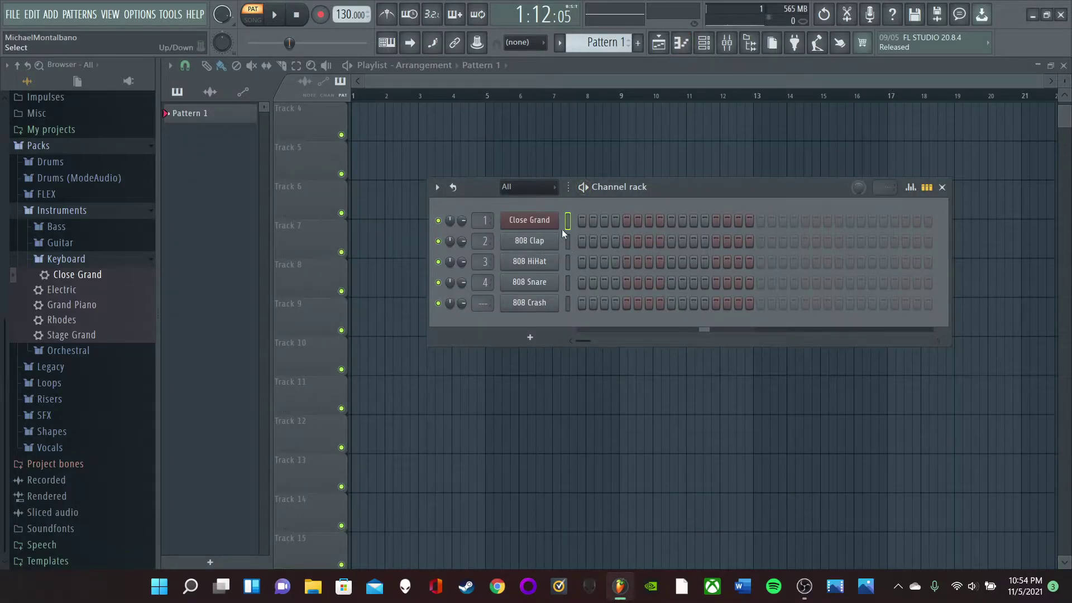
{"action": "left_click", "coordinate": [680, 43]}
{"action": "left_click", "coordinate": [678, 45]}
{"action": "left_click", "coordinate": [674, 46]}
{"action": "left_click", "coordinate": [675, 46]}
{"action": "left_click", "coordinate": [570, 242]}
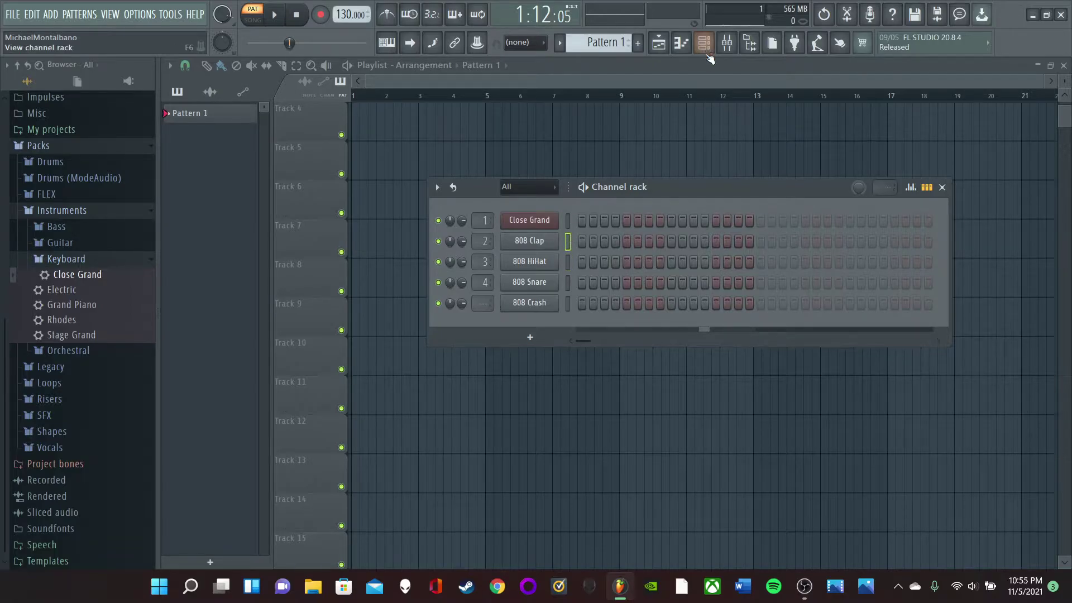
{"action": "left_click", "coordinate": [679, 44]}
Clear the trial note from the 808 Clap piano roll and audition clap keys across high and low octaves.
{"action": "left_click_drag", "start_coordinate": [314, 282], "coordinate": [314, 334]}
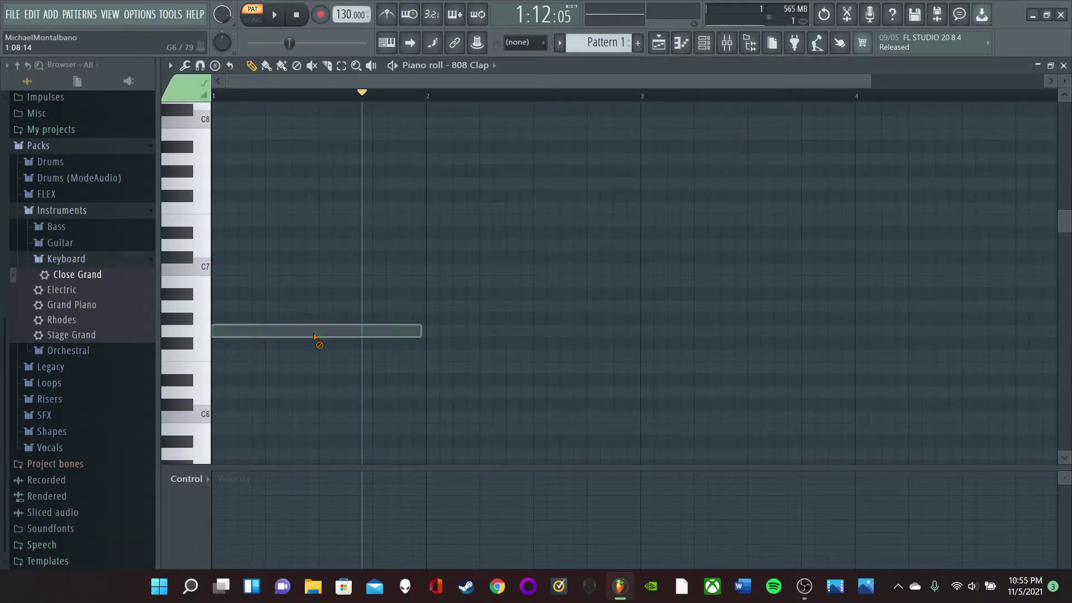
{"action": "right_click", "coordinate": [314, 335]}
{"action": "scroll", "coordinate": [241, 287], "scroll_direction": "up", "scroll_amount": 1}
{"action": "left_click", "coordinate": [191, 232]}
{"action": "left_click", "coordinate": [191, 246]}
{"action": "mouse_move", "coordinate": [207, 259]}
{"action": "left_mouse_down"}
{"action": "mouse_move", "coordinate": [184, 306]}
{"action": "mouse_move", "coordinate": [201, 375]}
{"action": "left_mouse_up"}
{"action": "scroll", "coordinate": [204, 391], "scroll_direction": "down", "scroll_amount": 10}
{"action": "left_click", "coordinate": [193, 334]}
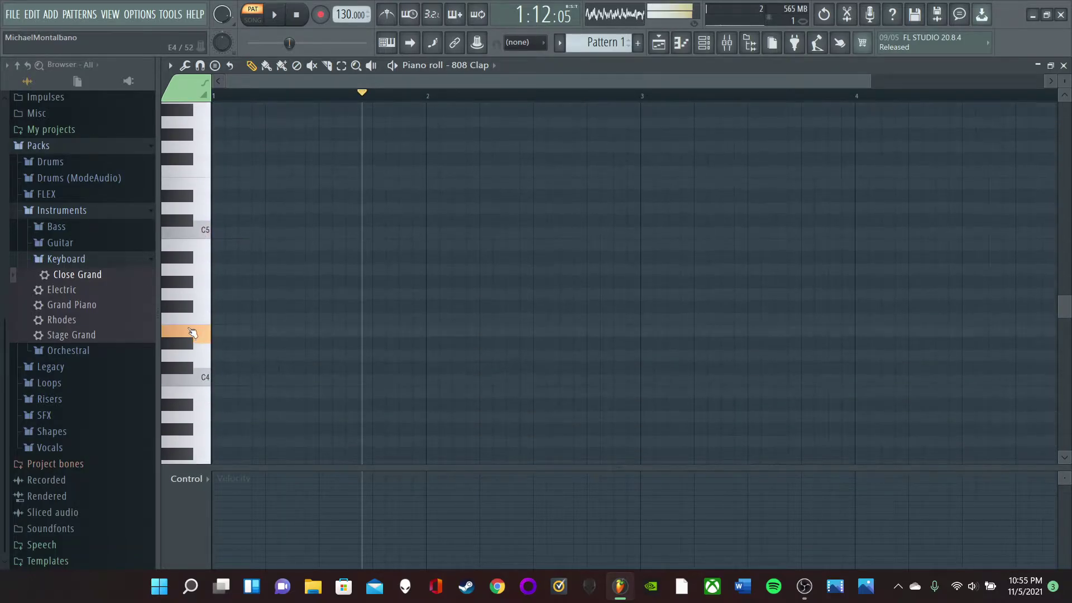
{"action": "left_click", "coordinate": [190, 441]}
{"action": "scroll", "coordinate": [213, 335], "scroll_direction": "up", "scroll_amount": 7}
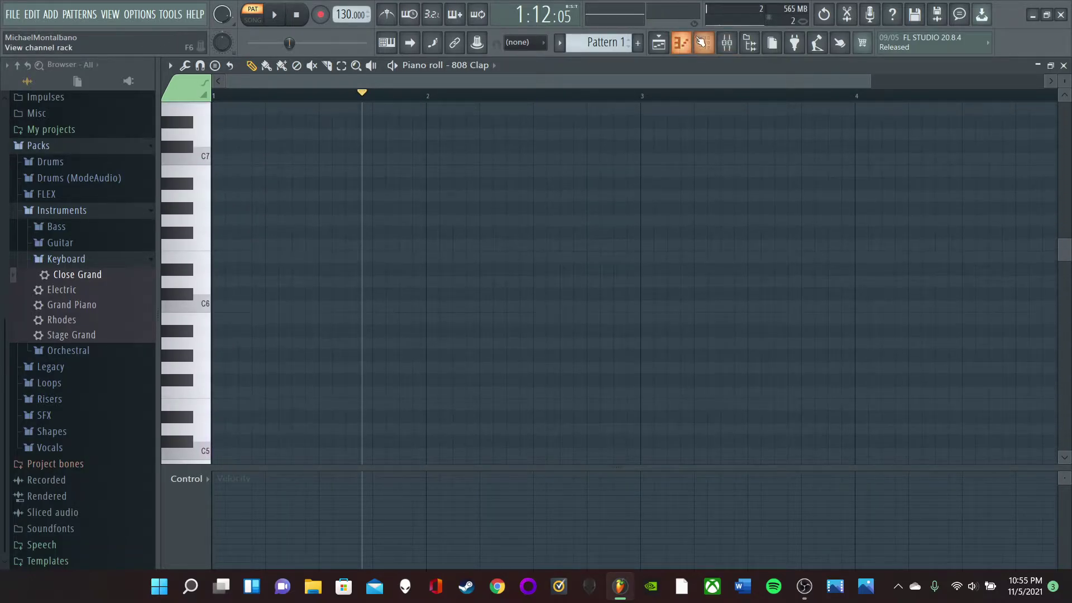
Draw an E6 note near the start of bar 1 in the 808 Clap piano roll and shorten it to a brief hit.
{"action": "left_click", "coordinate": [700, 43]}
{"action": "left_click", "coordinate": [567, 262]}
{"action": "left_click", "coordinate": [942, 190]}
{"action": "left_click", "coordinate": [239, 259]}
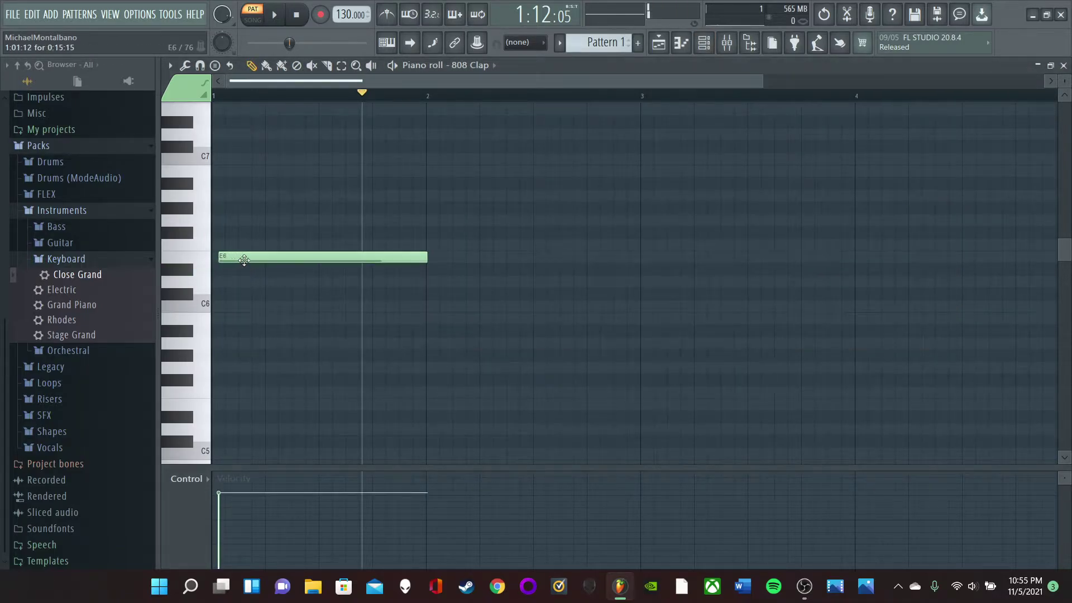
{"action": "left_click_drag", "start_coordinate": [420, 259], "coordinate": [225, 259]}
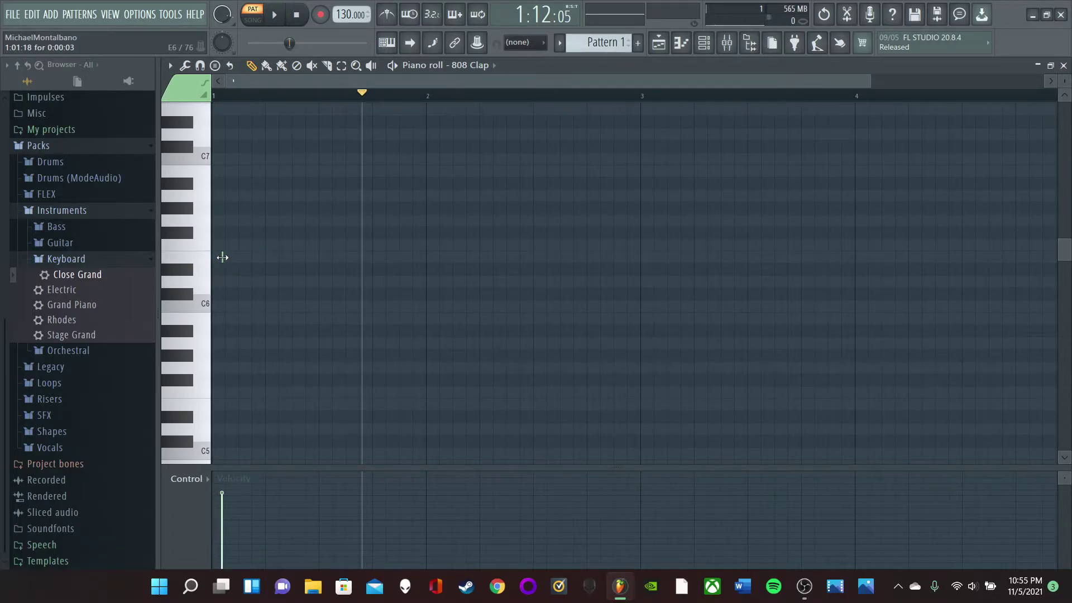
{"action": "left_click_drag", "start_coordinate": [223, 258], "coordinate": [226, 258]}
Add two more short E6 notes and three short D#6 notes in bar 1, and play the clap pattern.
{"action": "left_click", "coordinate": [238, 258]}
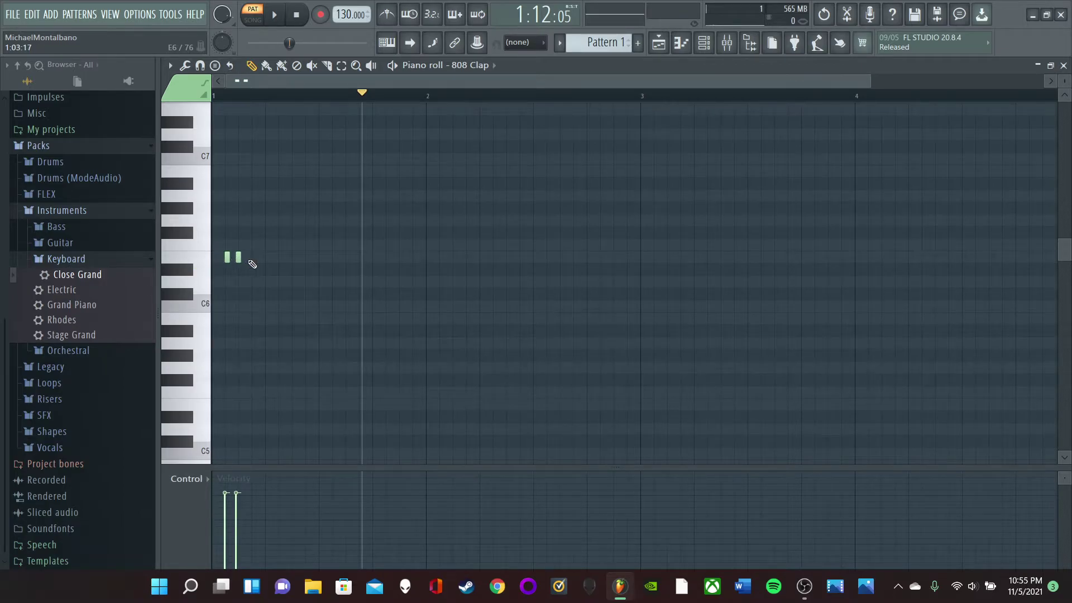
{"action": "left_click", "coordinate": [265, 269]}
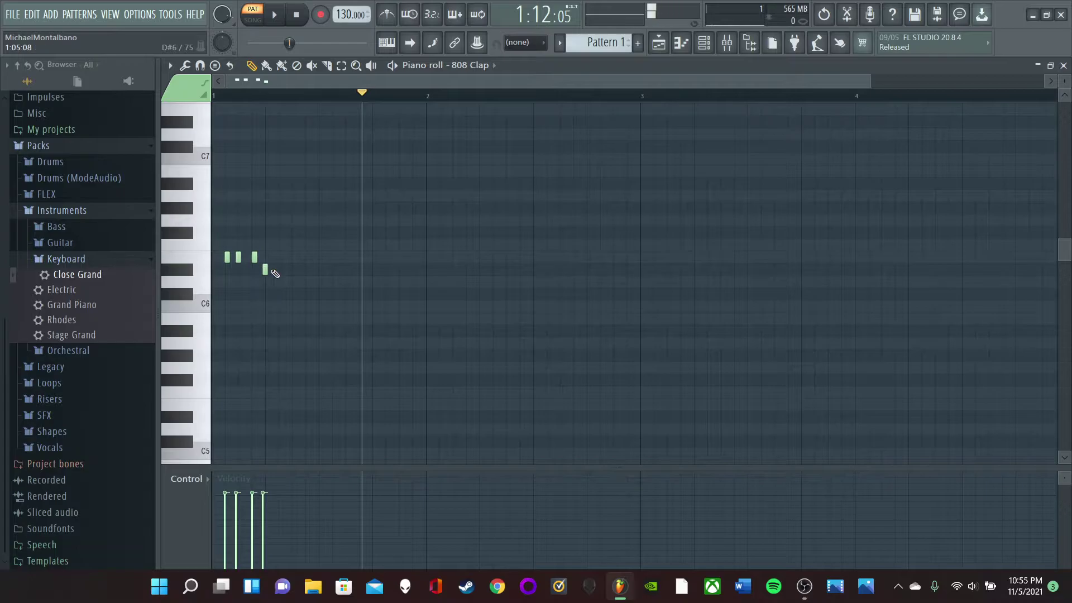
{"action": "left_click", "coordinate": [279, 270]}
{"action": "left_click", "coordinate": [289, 269]}
{"action": "key", "text": "space"}
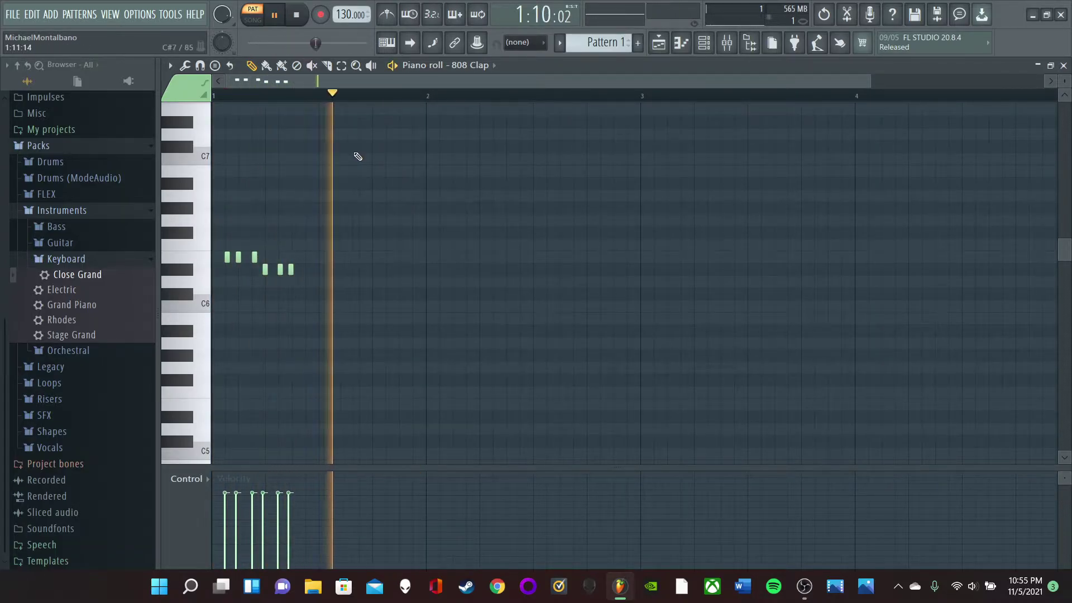
{"action": "left_click", "coordinate": [274, 15]}
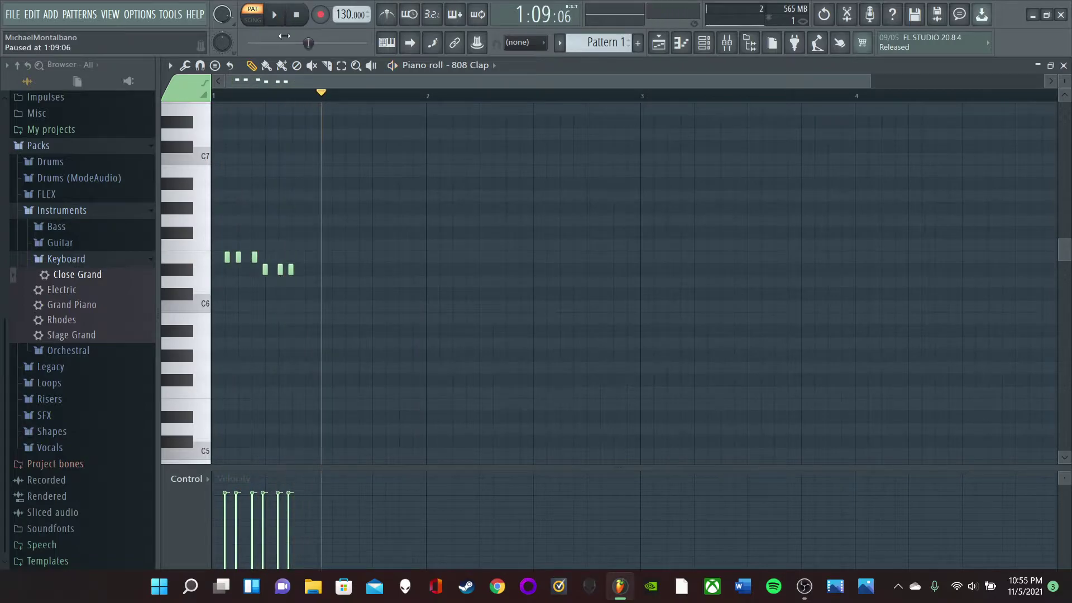
Delete all the short E6 and D#6 notes from the 808 Clap piano roll.
{"action": "right_click", "coordinate": [227, 257]}
{"action": "right_click", "coordinate": [238, 257]}
{"action": "right_click", "coordinate": [254, 257]}
{"action": "right_click", "coordinate": [265, 269]}
{"action": "right_click", "coordinate": [280, 269]}
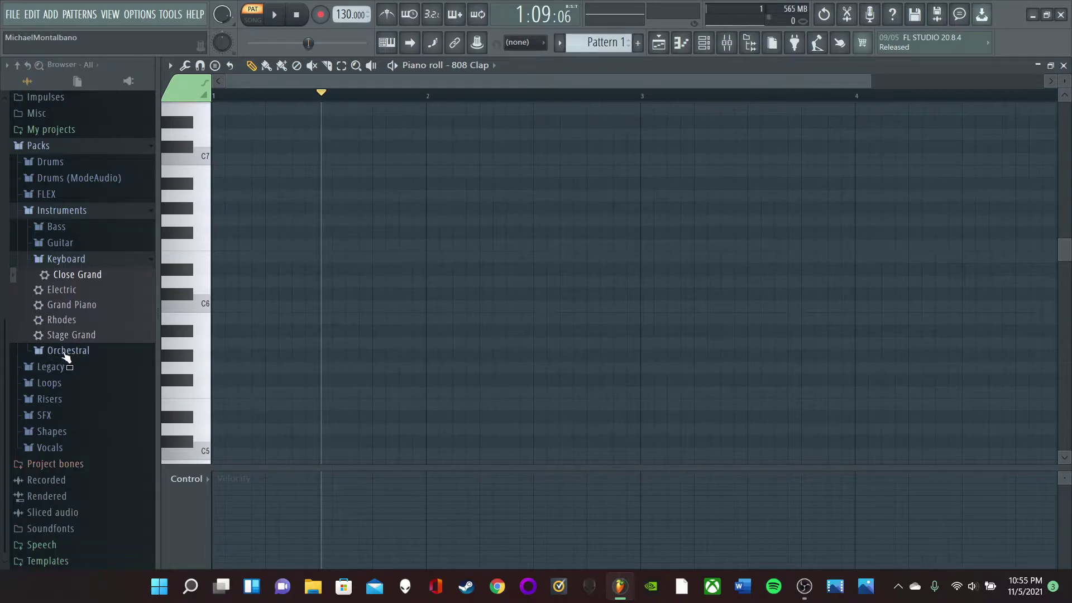
Browse the Legacy instruments pack down to its Pads folder and audition the PAD_Bentasmic sample.
{"action": "left_click", "coordinate": [115, 255]}
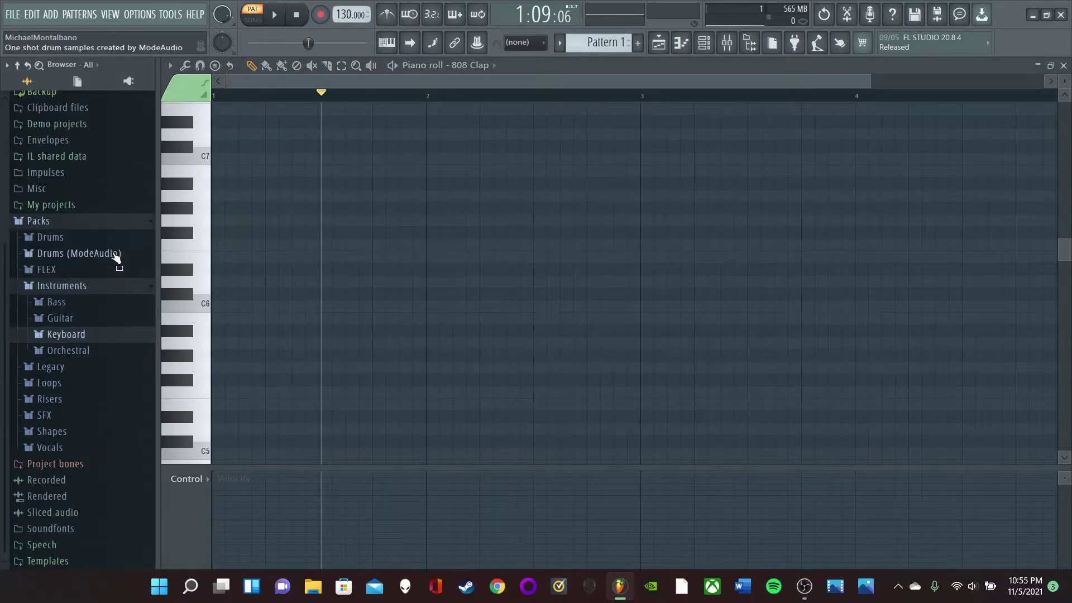
{"action": "left_click", "coordinate": [74, 368]}
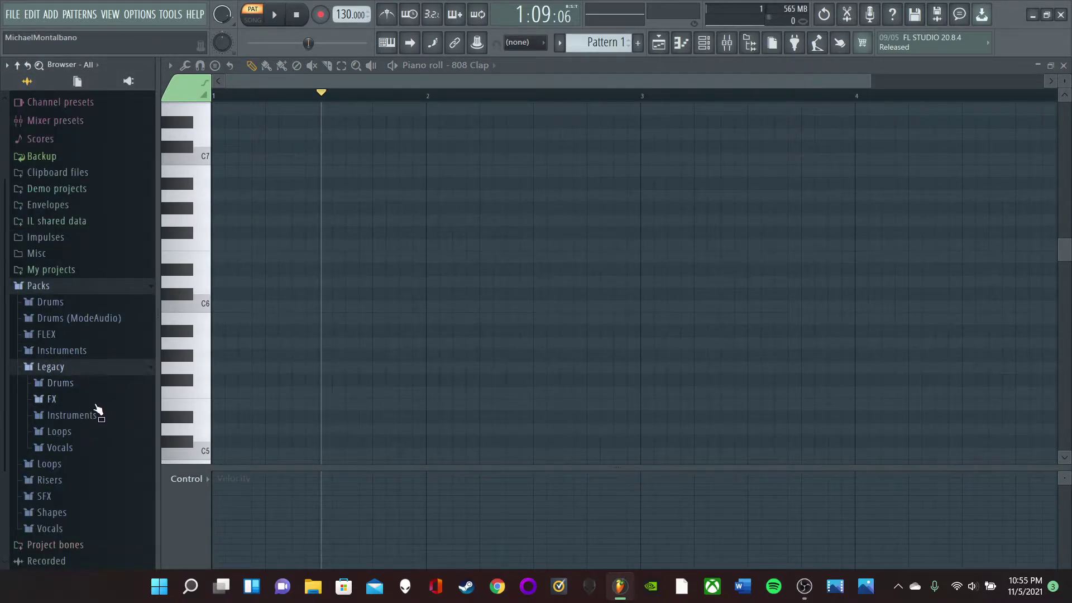
{"action": "left_click", "coordinate": [92, 420]}
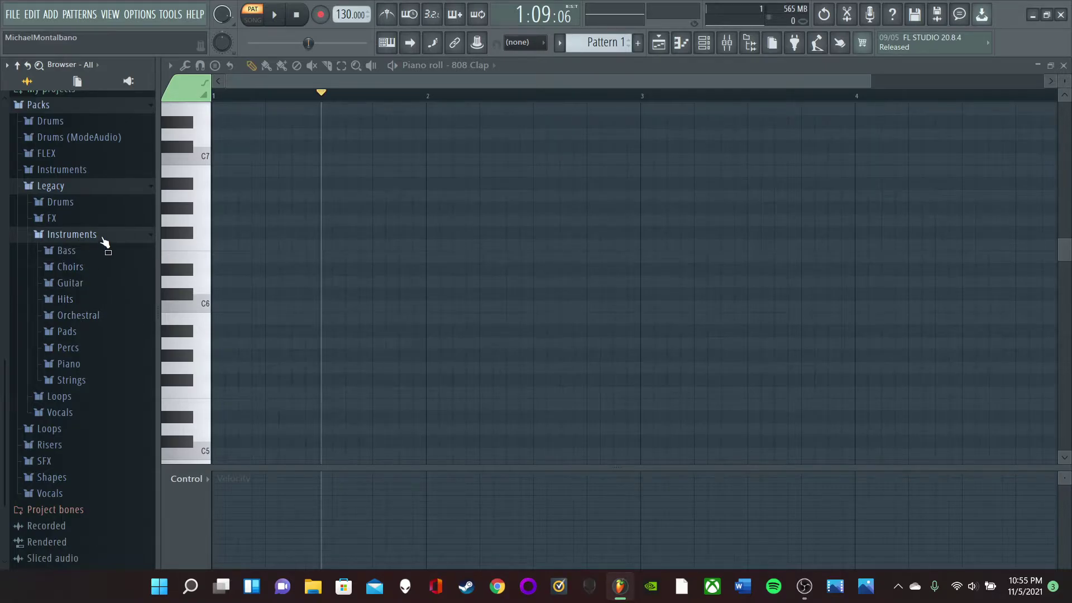
{"action": "left_click", "coordinate": [92, 337]}
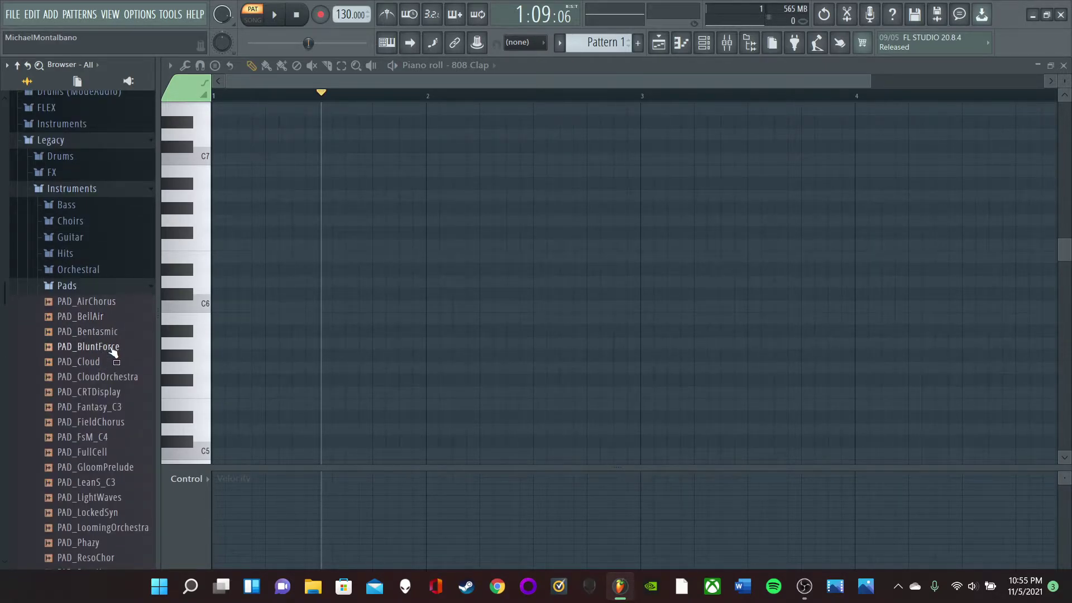
{"action": "left_click", "coordinate": [109, 333]}
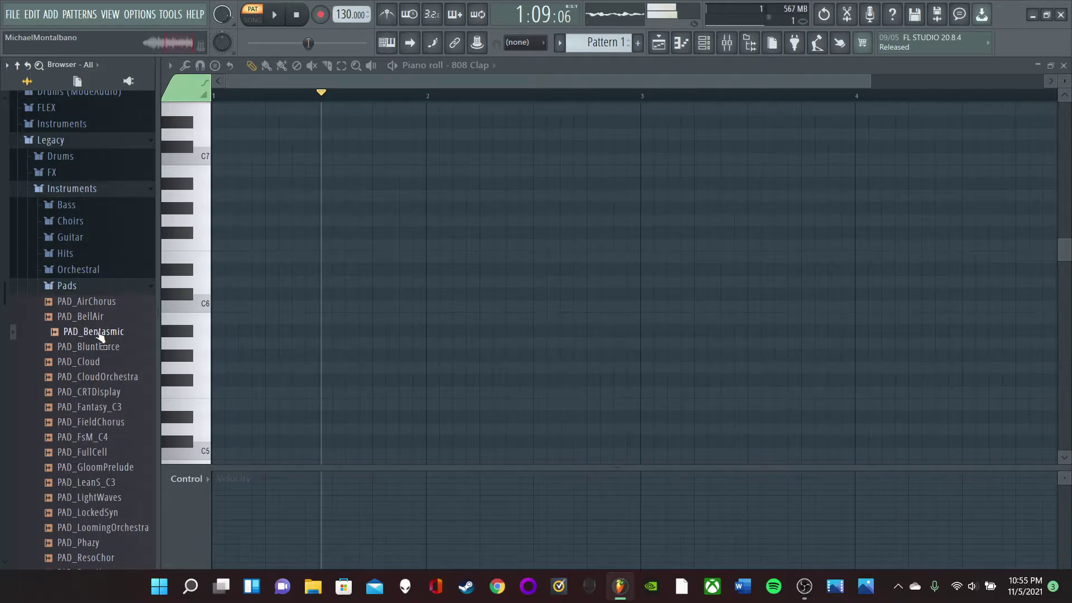
Replace the Close Grand channel's sound with PAD_Bentasmic and audition it in that channel's piano roll.
{"action": "left_click", "coordinate": [704, 42]}
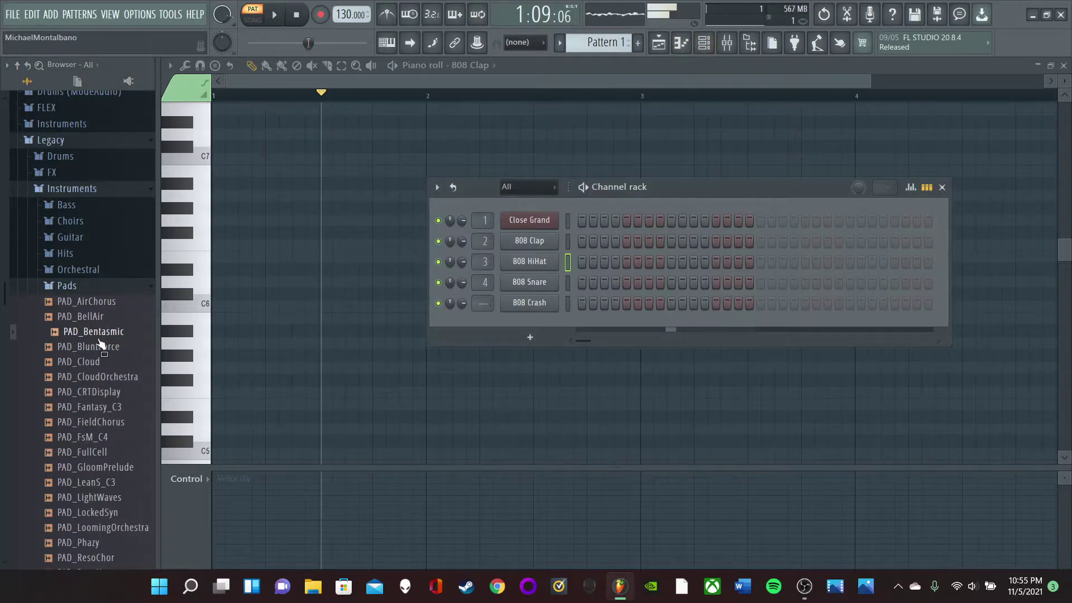
{"action": "left_click_drag", "start_coordinate": [86, 339], "coordinate": [528, 221]}
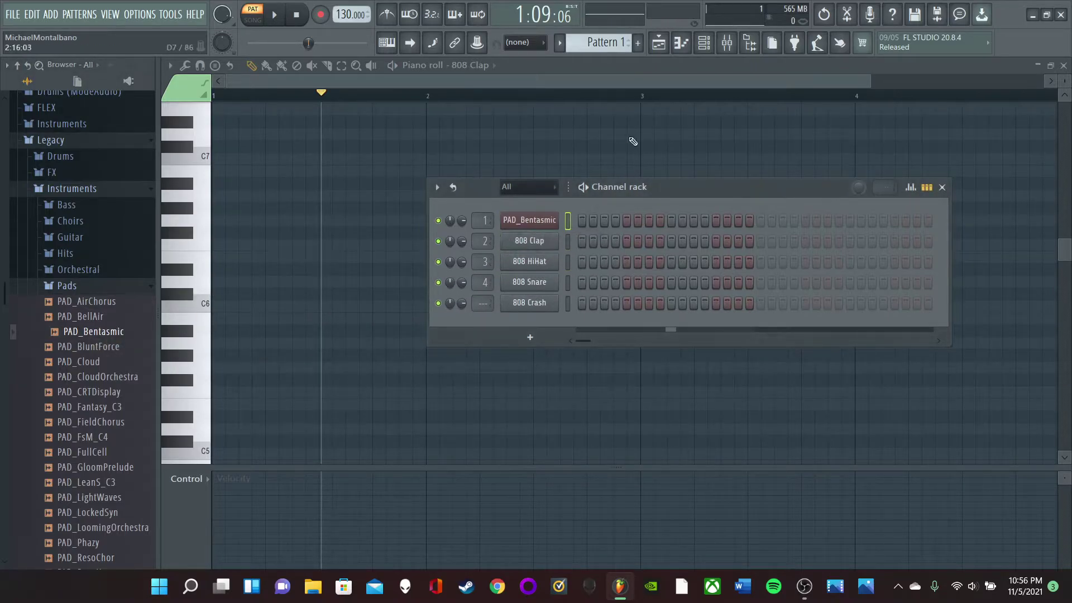
{"action": "left_click", "coordinate": [681, 42]}
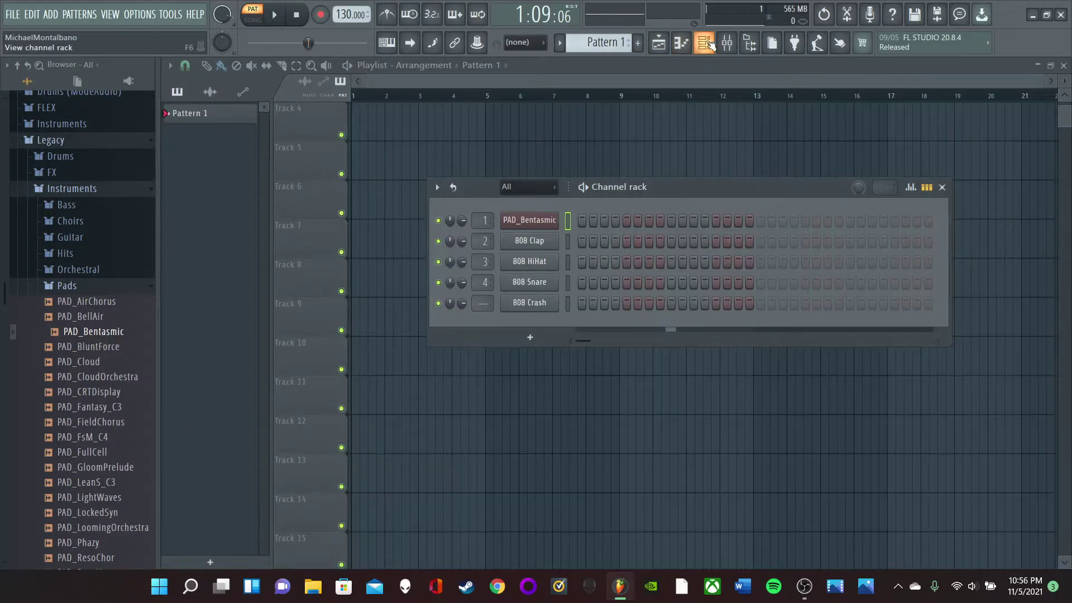
{"action": "left_click", "coordinate": [681, 43]}
{"action": "left_click", "coordinate": [201, 253]}
{"action": "scroll", "coordinate": [210, 274], "scroll_direction": "down", "scroll_amount": 3}
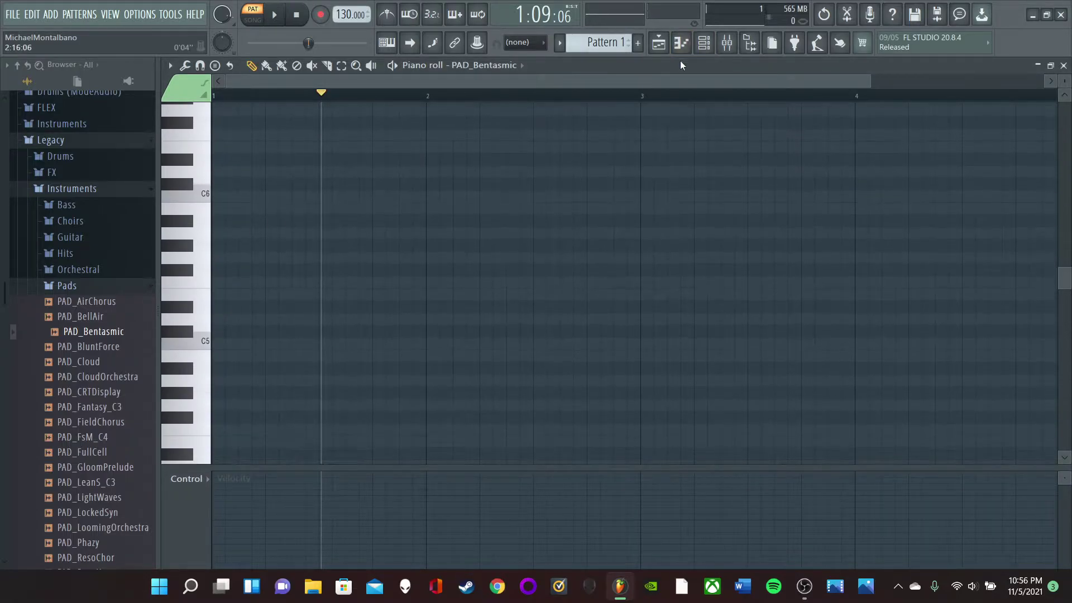
Try PAD_Bentasmic on the first step of its channel and play the pattern briefly.
{"action": "left_click", "coordinate": [704, 43]}
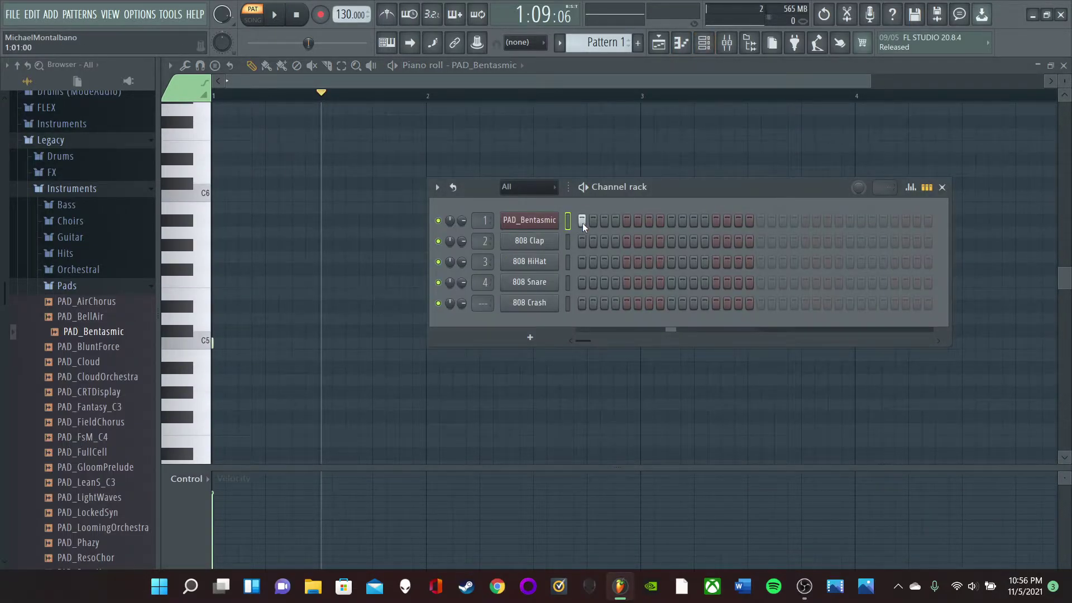
{"action": "left_click", "coordinate": [274, 15]}
{"action": "left_click", "coordinate": [275, 17]}
Add PAD_Bentasmic again as a new channel below 808 Crash and show that channel's piano roll.
{"action": "left_click_drag", "start_coordinate": [96, 333], "coordinate": [533, 321]}
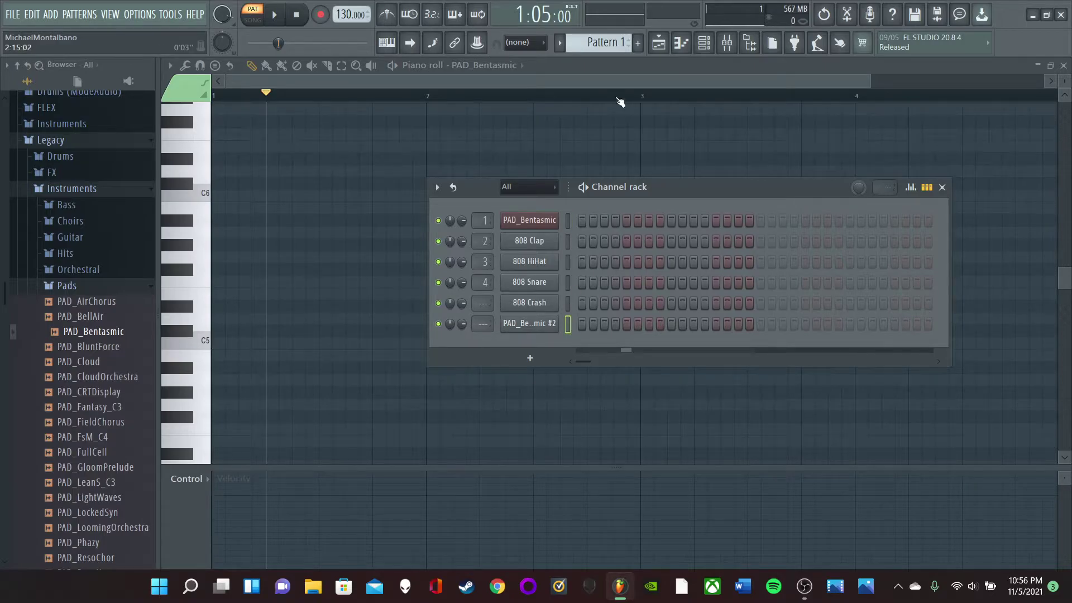
{"action": "left_click", "coordinate": [659, 42]}
{"action": "left_click", "coordinate": [682, 42]}
Audition the new pad channel's keys across the lower octaves, including D2 and C3.
{"action": "left_click", "coordinate": [195, 254]}
{"action": "scroll", "coordinate": [192, 272], "scroll_direction": "down", "scroll_amount": 10}
{"action": "left_click", "coordinate": [184, 335]}
{"action": "left_click", "coordinate": [187, 248]}
{"action": "scroll", "coordinate": [196, 246], "scroll_direction": "up", "scroll_amount": 3}
{"action": "left_click", "coordinate": [199, 244]}
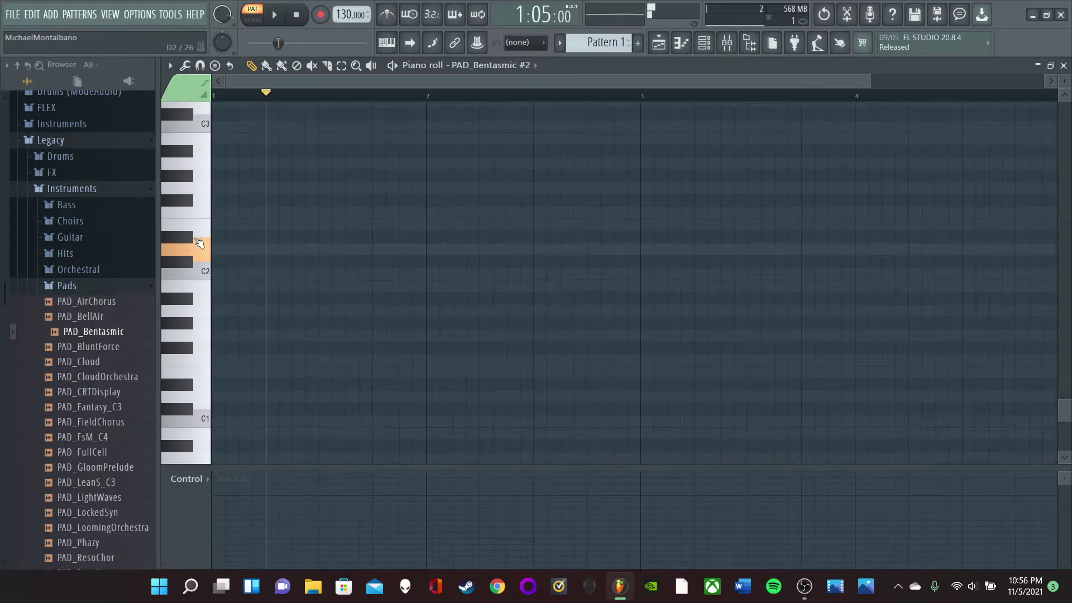
{"action": "scroll", "coordinate": [199, 243], "scroll_direction": "up", "scroll_amount": 3}
{"action": "left_click", "coordinate": [199, 238]}
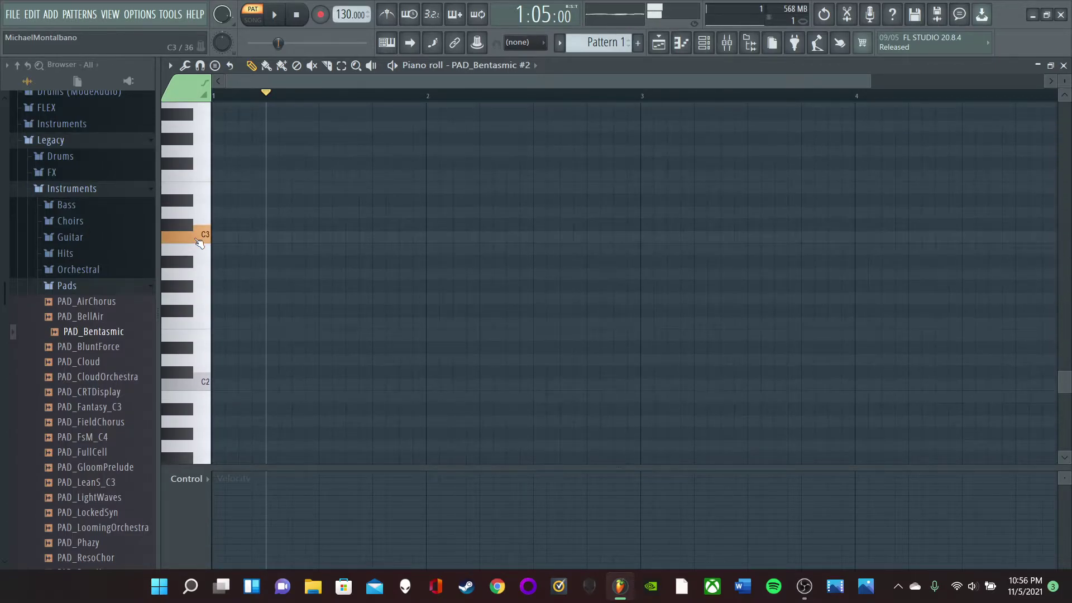
Draw a C3 note in bar 1, stretch it to about one bar long and align its start with the bar.
{"action": "left_click", "coordinate": [236, 235]}
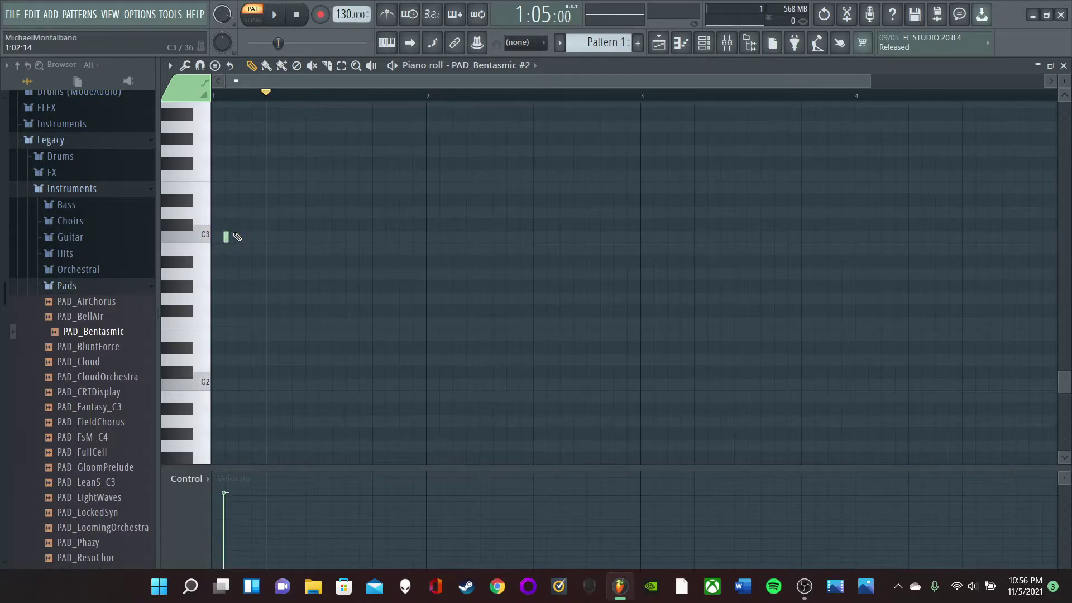
{"action": "left_click_drag", "start_coordinate": [229, 235], "coordinate": [414, 247]}
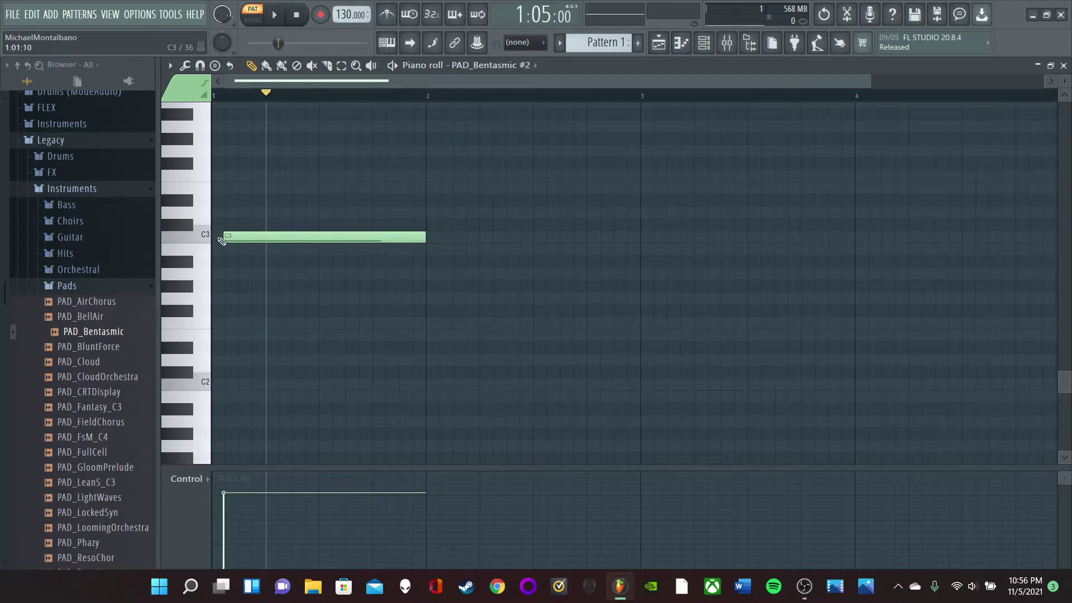
{"action": "left_click_drag", "start_coordinate": [228, 239], "coordinate": [233, 236]}
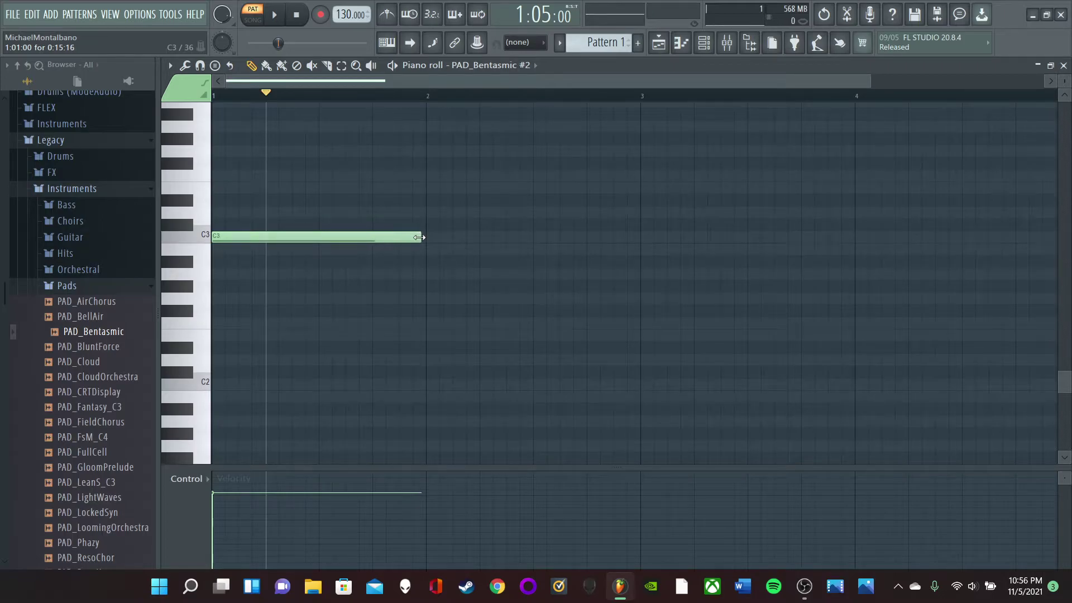
Remove the trial B2 note from bar 2 and draw a C#3 note about one bar long in its place.
{"action": "left_click", "coordinate": [427, 249]}
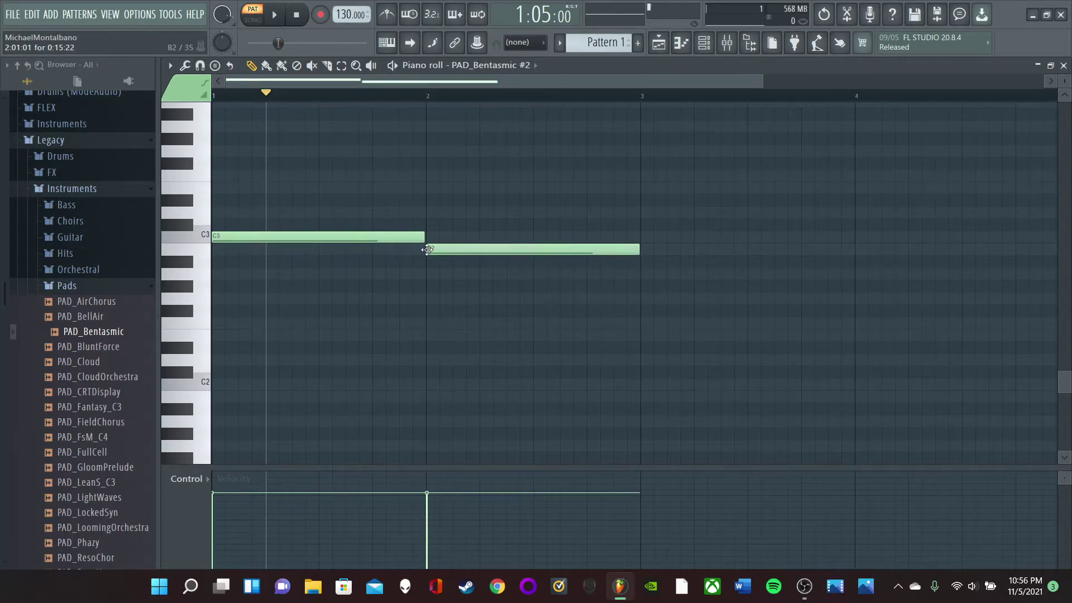
{"action": "right_click", "coordinate": [509, 253]}
{"action": "mouse_move", "coordinate": [468, 229]}
{"action": "left_mouse_down"}
{"action": "mouse_move", "coordinate": [458, 227]}
{"action": "mouse_move", "coordinate": [471, 232]}
{"action": "left_mouse_up"}
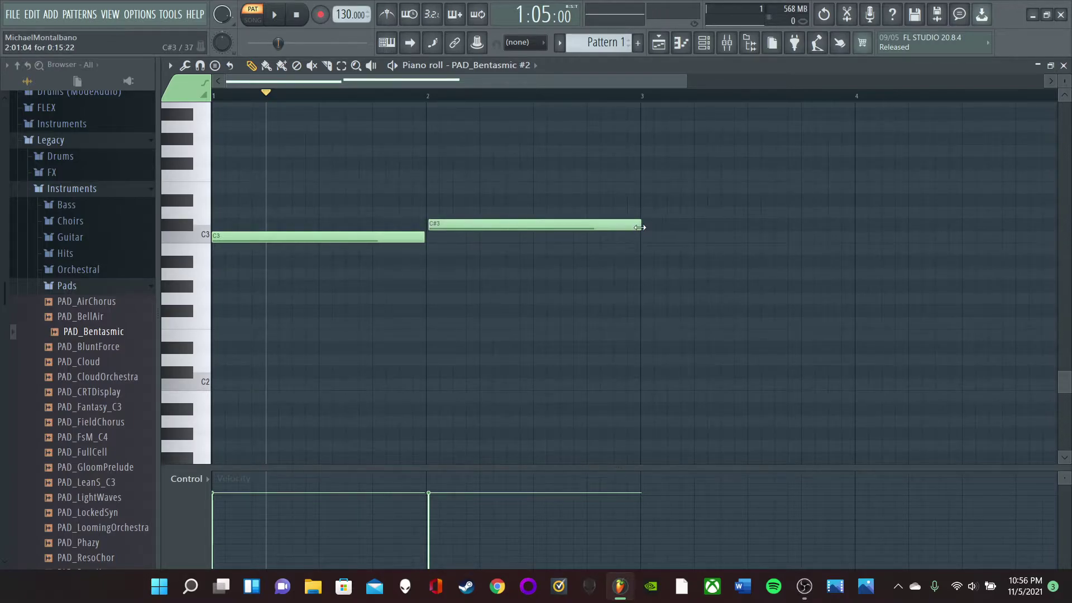
Play the C3 and C#3 pad pattern, stop it, and audition the original PAD_Bentasmic sample for comparison.
{"action": "left_click", "coordinate": [274, 17]}
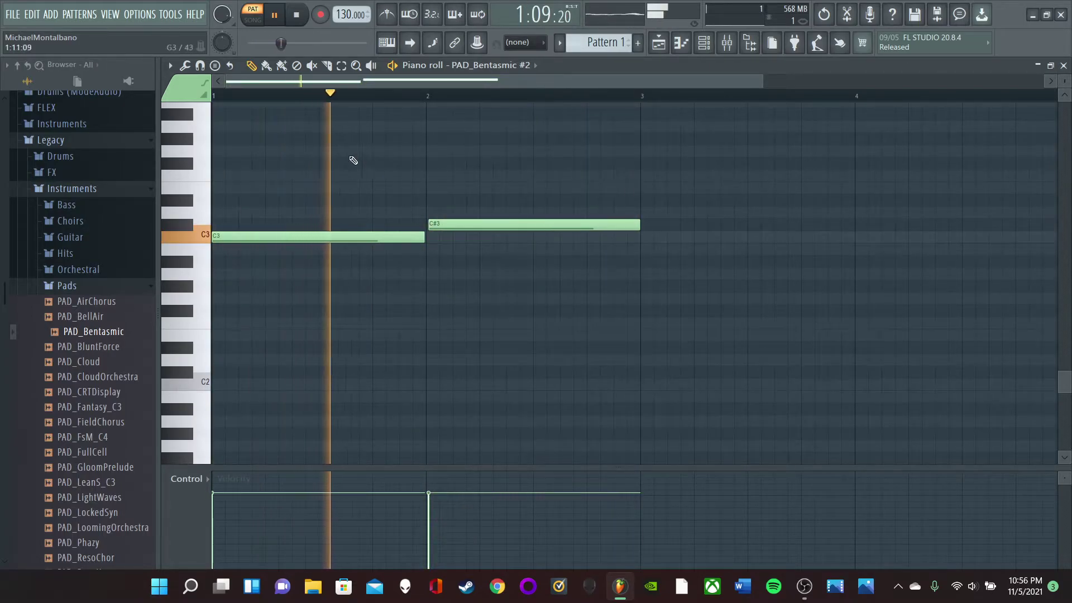
{"action": "left_click", "coordinate": [275, 15]}
{"action": "left_click", "coordinate": [106, 333]}
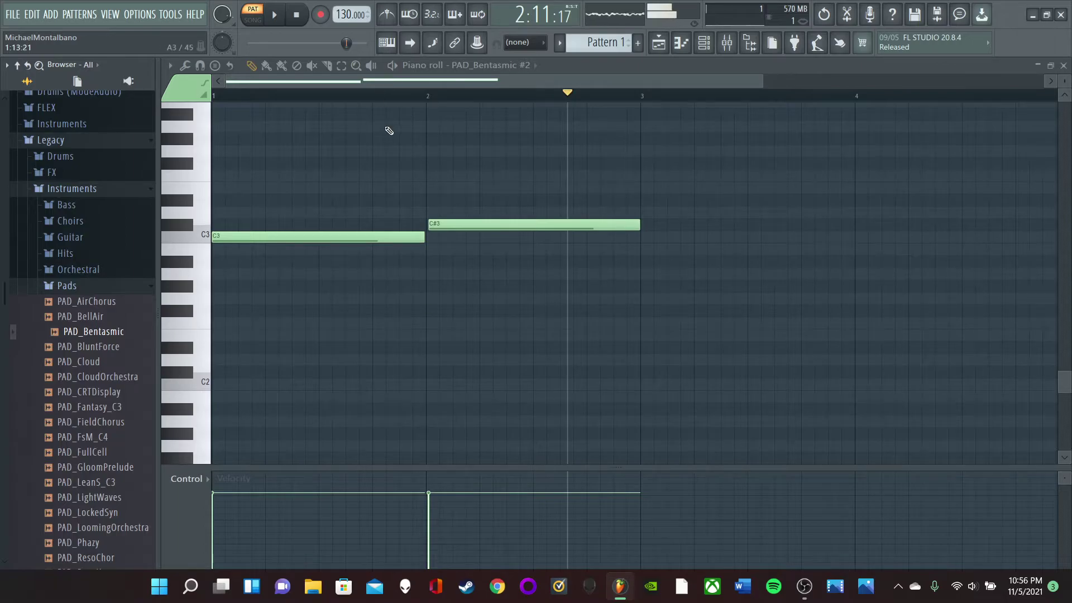
Examine the note range above and below the two pad notes in the piano roll.
{"action": "scroll", "coordinate": [388, 131], "scroll_direction": "up", "scroll_amount": 3}
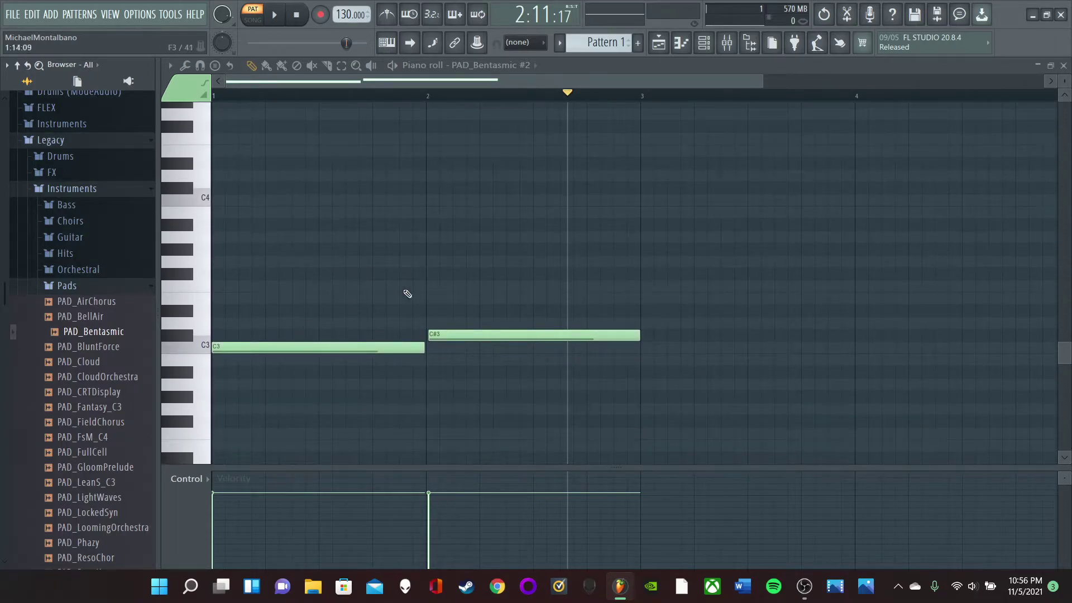
{"action": "scroll", "coordinate": [354, 263], "scroll_direction": "up", "scroll_amount": 10}
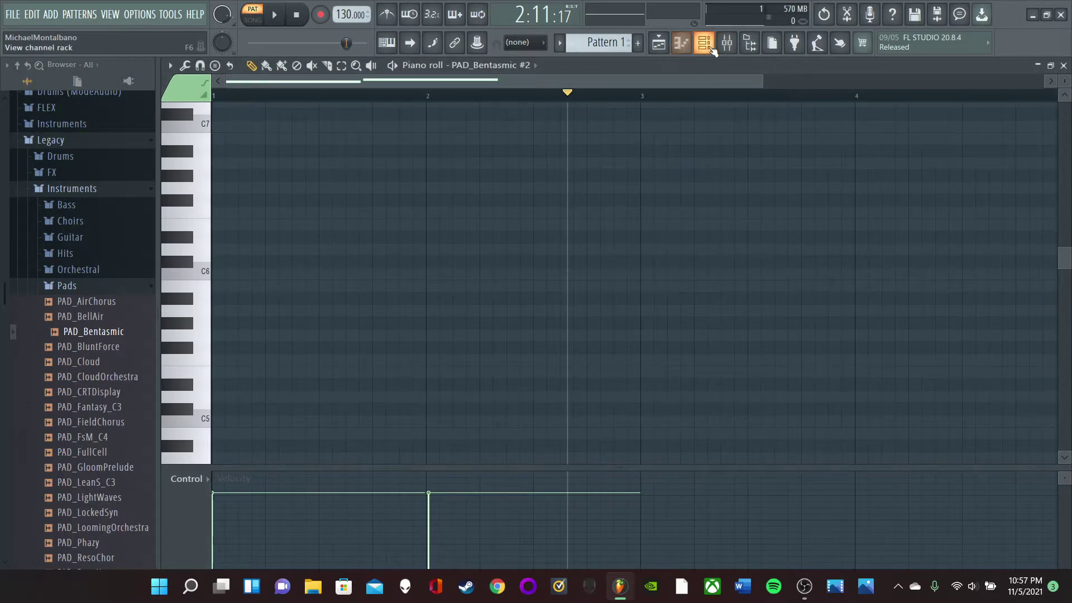
{"action": "left_click", "coordinate": [704, 42]}
{"action": "left_click", "coordinate": [691, 44]}
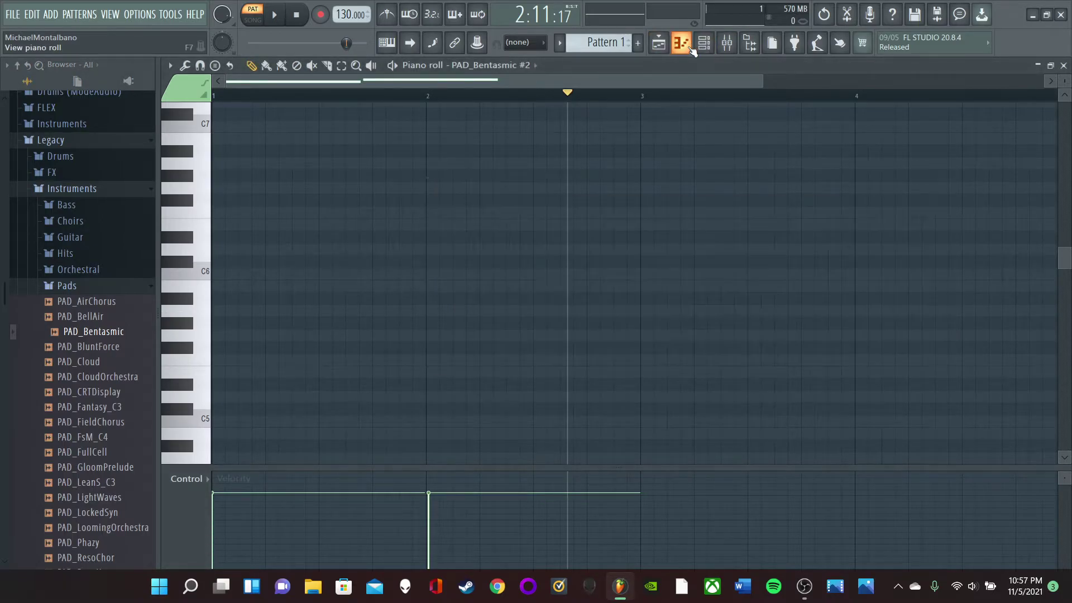
{"action": "scroll", "coordinate": [388, 197], "scroll_direction": "down", "scroll_amount": 10}
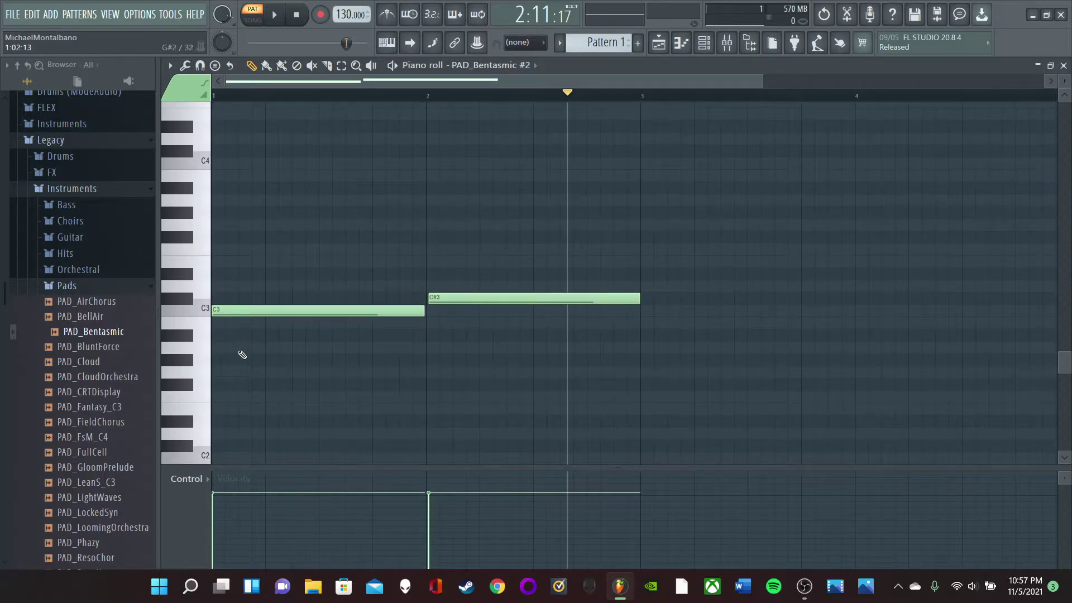
{"action": "scroll", "coordinate": [477, 270], "scroll_direction": "down", "scroll_amount": 4}
{"action": "scroll", "coordinate": [335, 215], "scroll_direction": "up", "scroll_amount": 2}
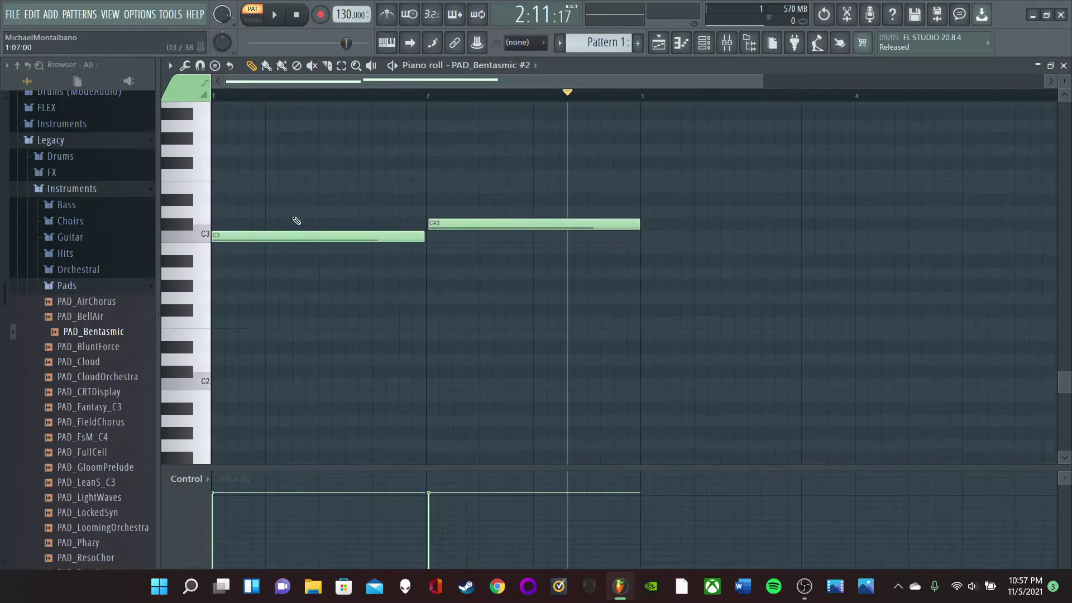
{"action": "scroll", "coordinate": [334, 268], "scroll_direction": "up", "scroll_amount": 2}
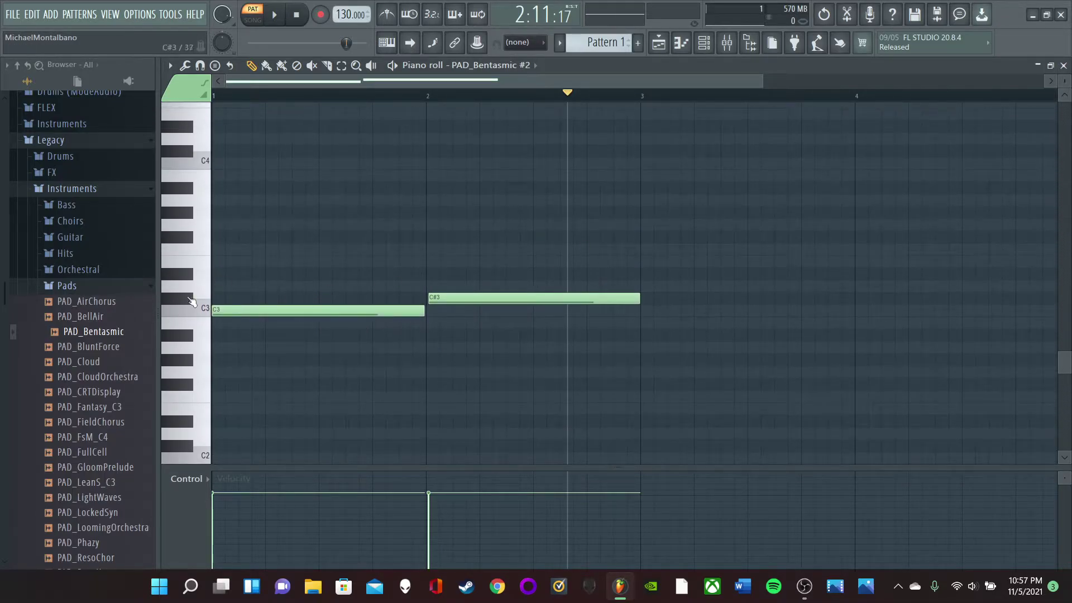
{"action": "scroll", "coordinate": [335, 192], "scroll_direction": "up", "scroll_amount": 3}
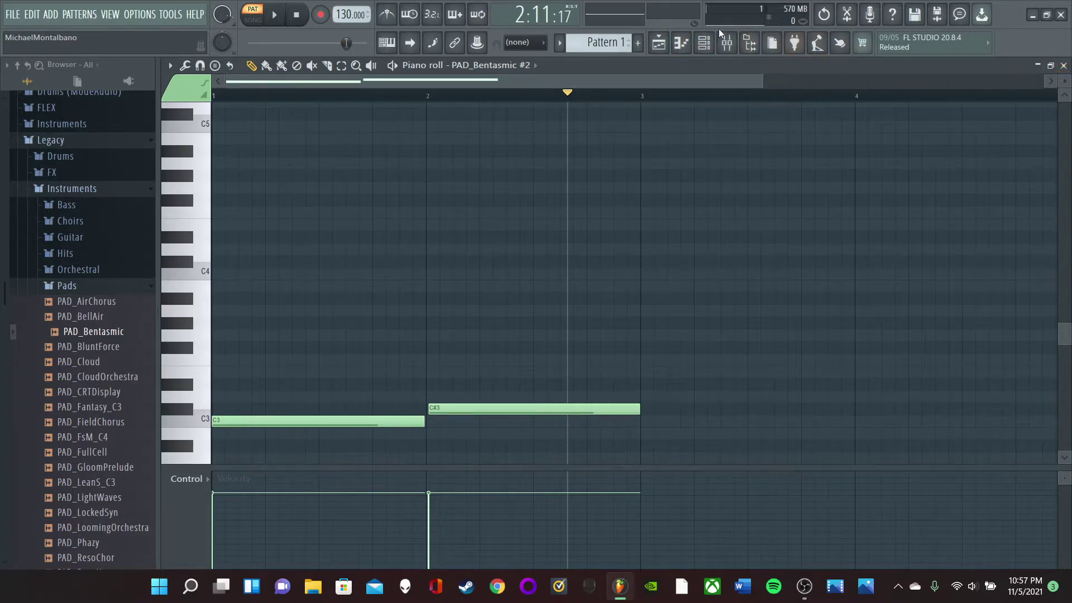
Show the playlist and create a new pattern named "midle".
{"action": "left_click", "coordinate": [658, 45]}
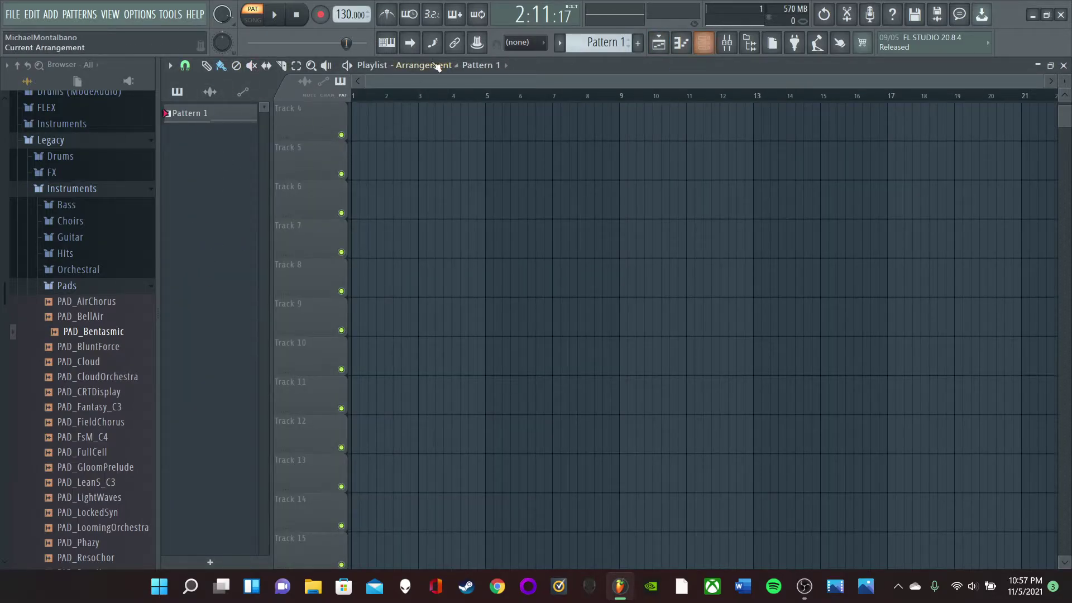
{"action": "left_click", "coordinate": [638, 42]}
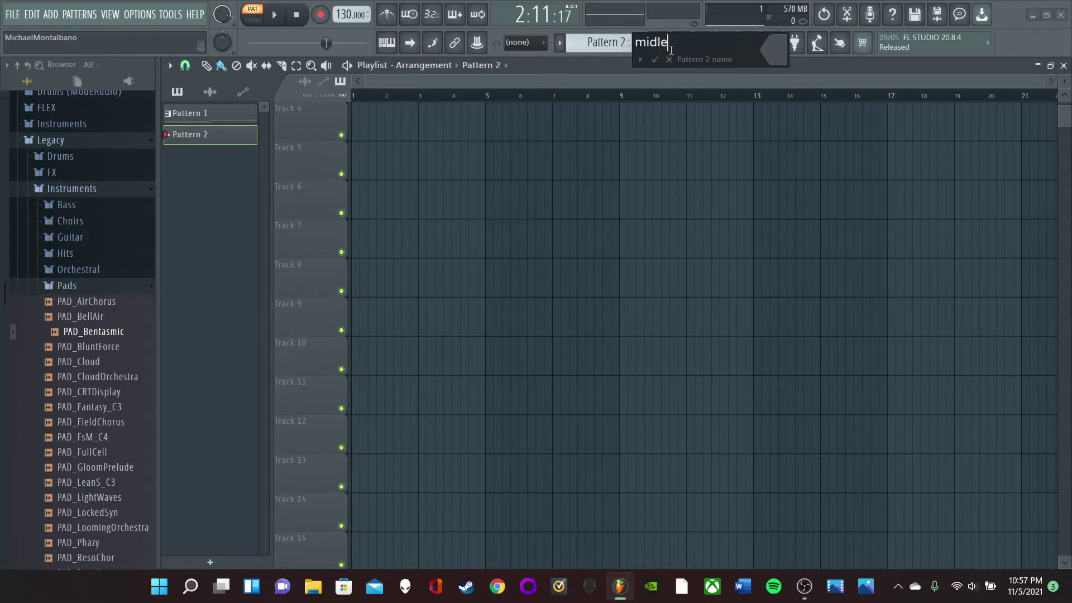
{"action": "key", "text": "Return"}
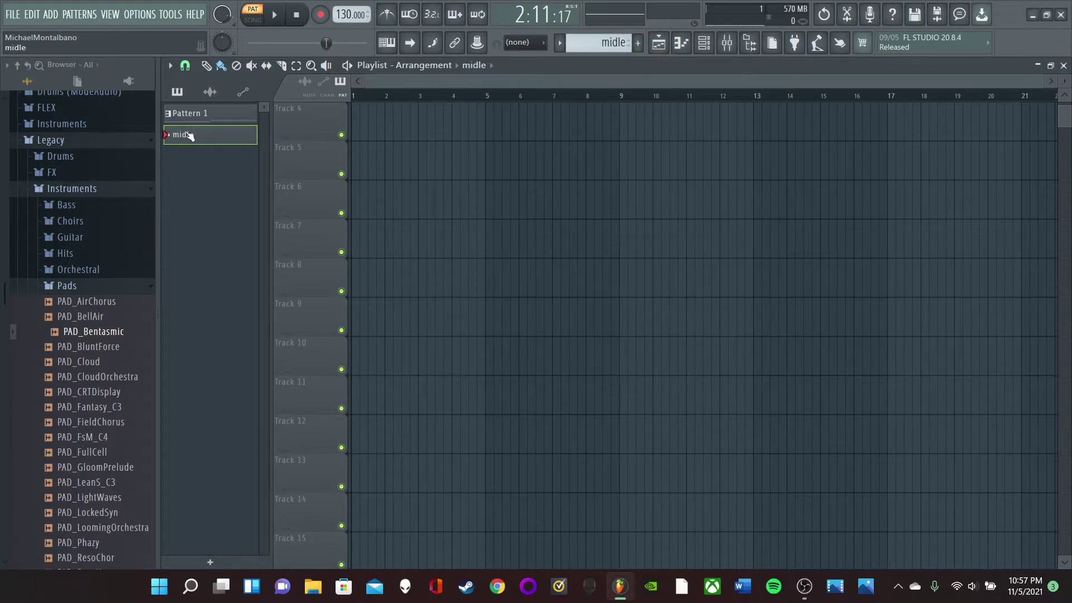
Compare the channel rack contents of Pattern 1 and midle, and make midle the active pattern.
{"action": "key", "text": "F6"}
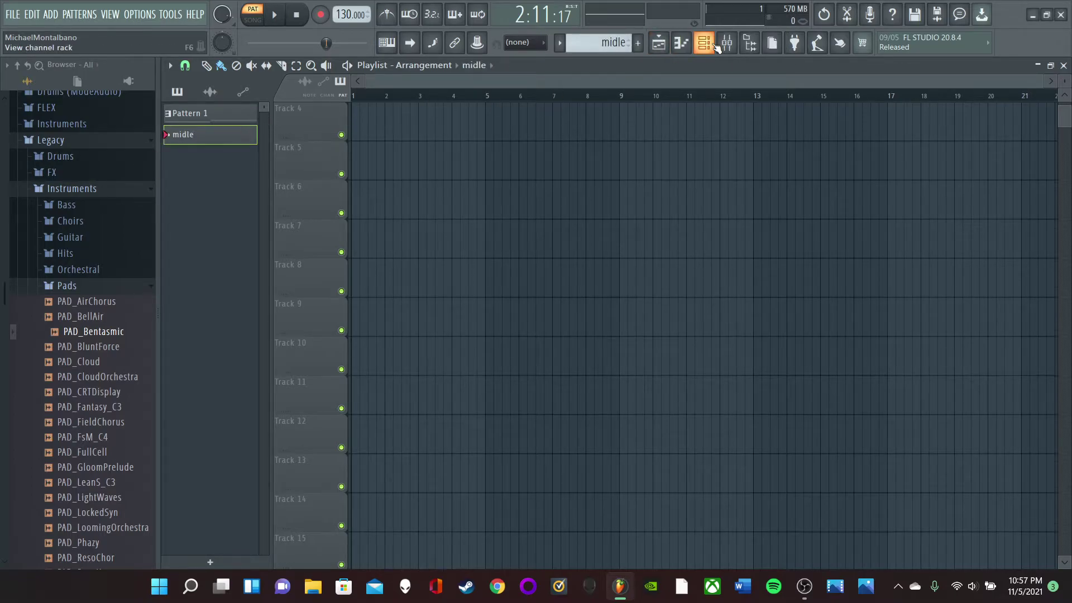
{"action": "left_click", "coordinate": [223, 119]}
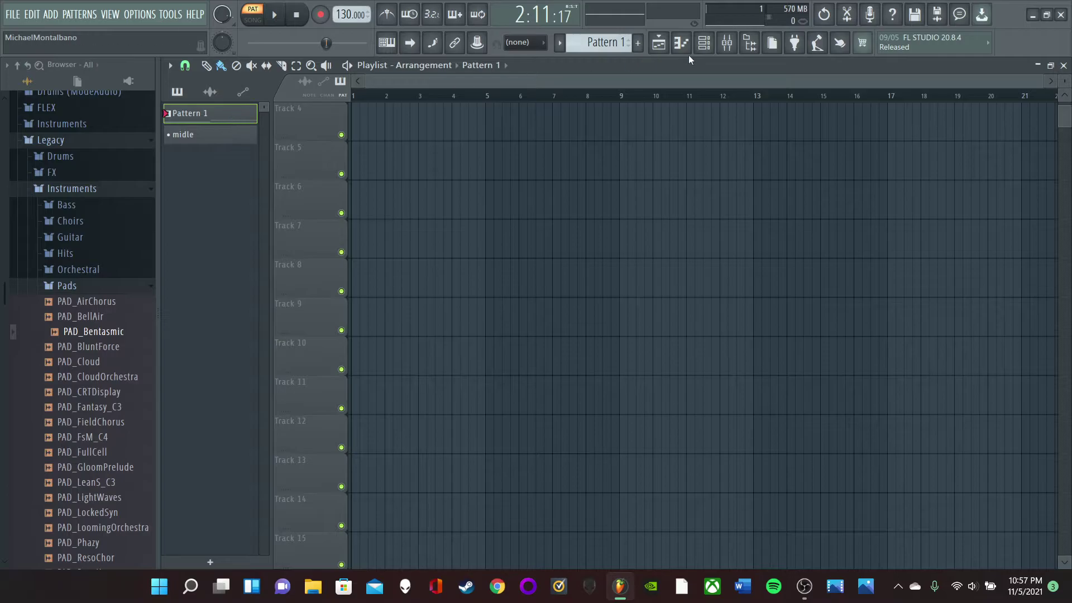
{"action": "left_click", "coordinate": [705, 43]}
{"action": "left_click", "coordinate": [227, 138]}
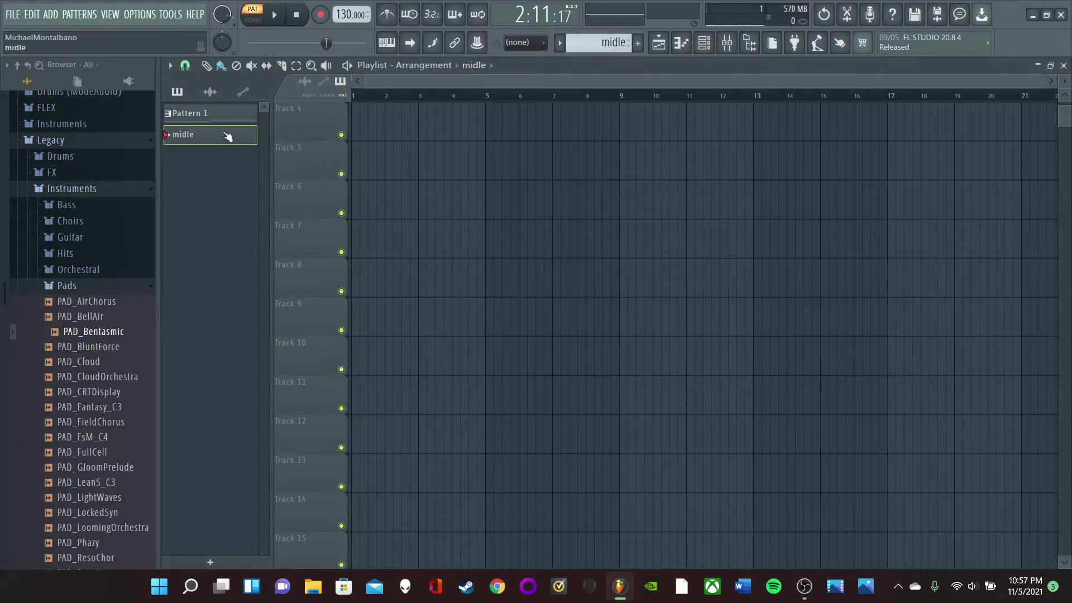
Clone Pattern 1 from the playlist's pattern list and show the pad channel's piano roll.
{"action": "right_click", "coordinate": [229, 113]}
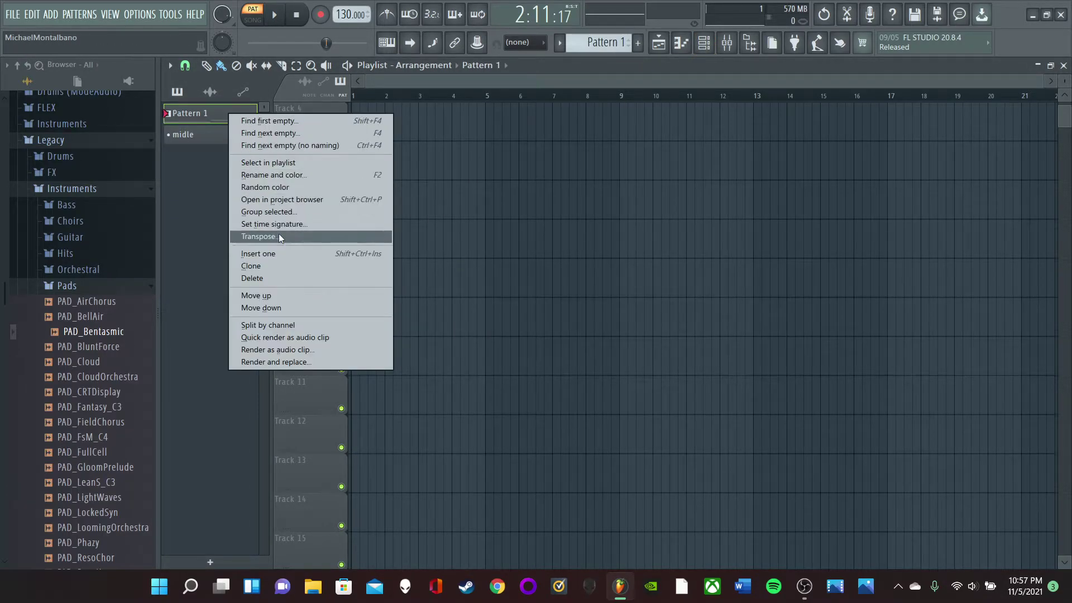
{"action": "left_click", "coordinate": [287, 266]}
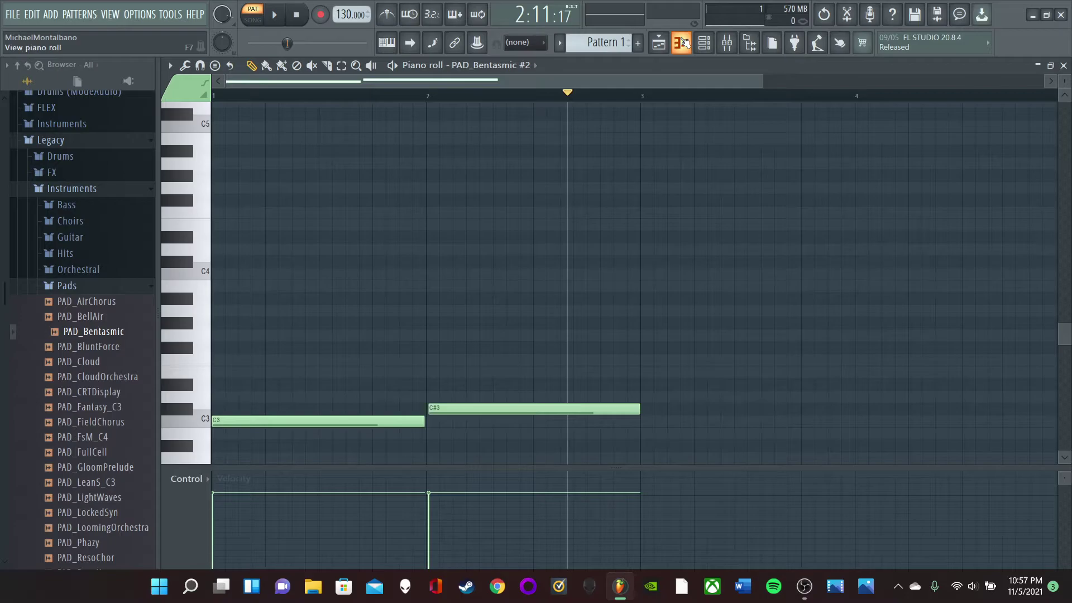
Compare the channel rack contents of Pattern 1 and Pattern 2, and add an 808 Snare hit on Pattern 2's first step.
{"action": "left_click", "coordinate": [659, 44]}
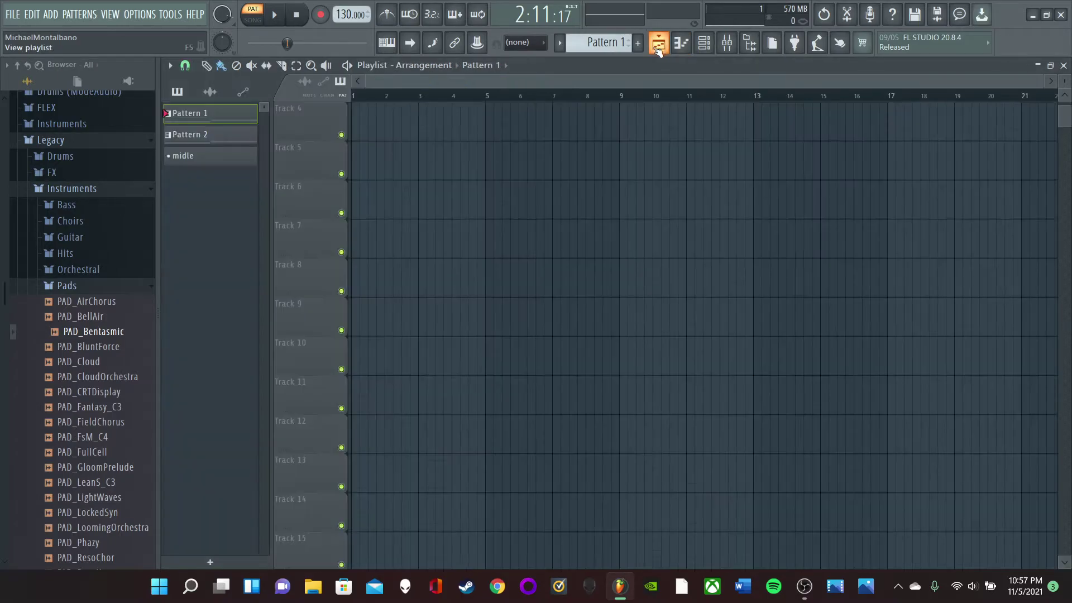
{"action": "left_click", "coordinate": [202, 140]}
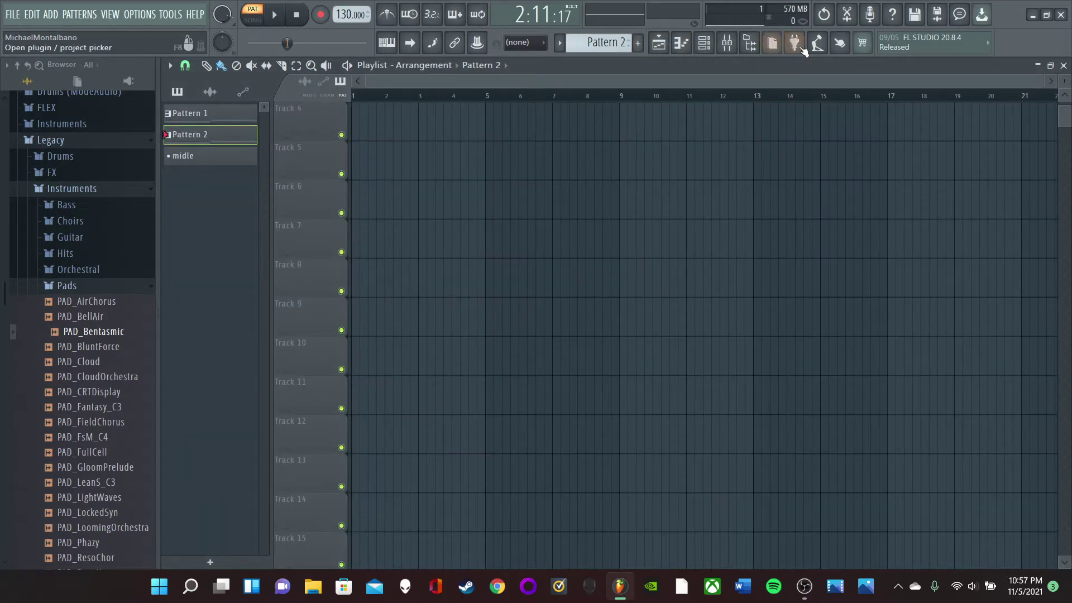
{"action": "left_click", "coordinate": [704, 42]}
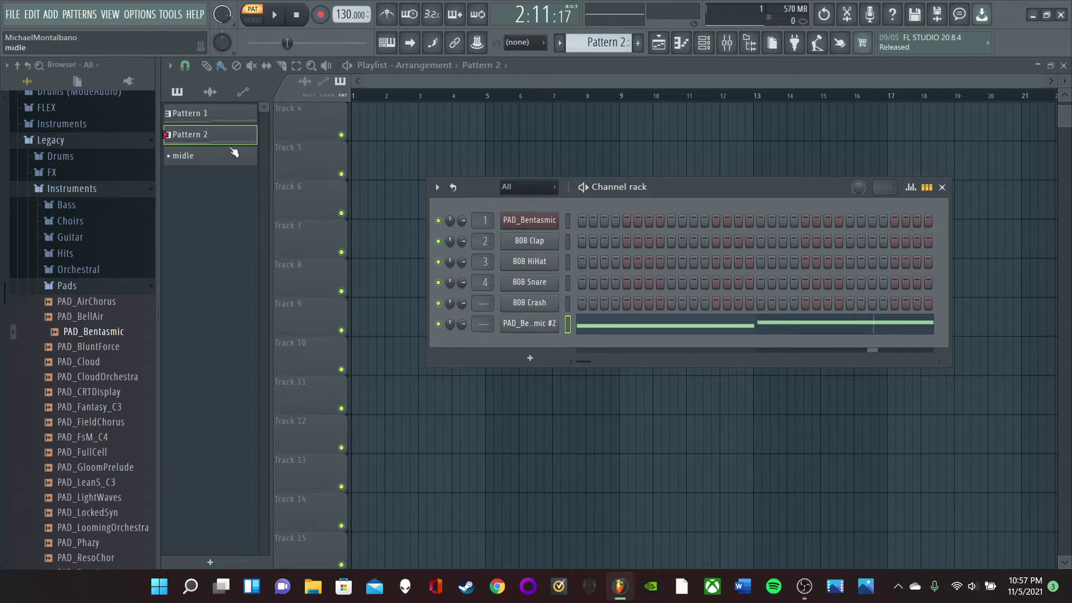
{"action": "left_click", "coordinate": [219, 112]}
{"action": "left_click", "coordinate": [233, 134]}
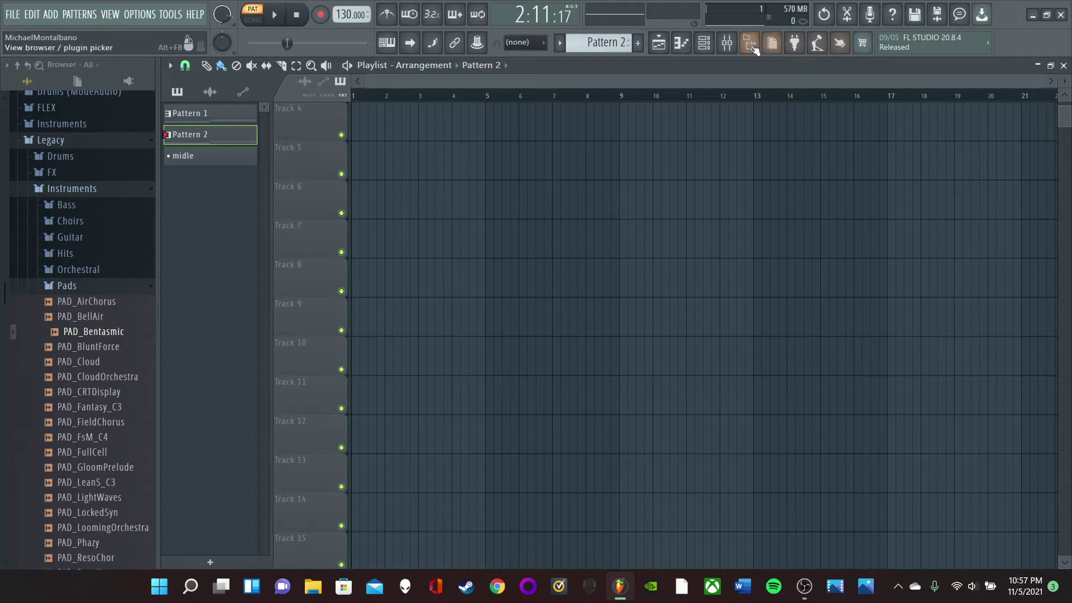
{"action": "left_click", "coordinate": [704, 42]}
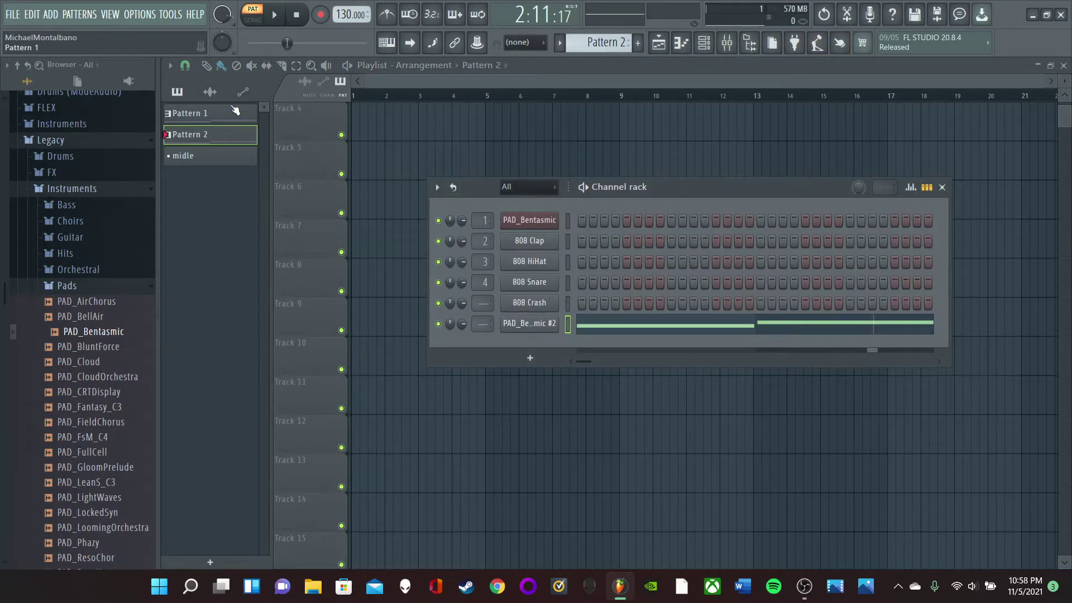
{"action": "left_click", "coordinate": [581, 284]}
Place a Pattern 1 clip at bar 1 of Track 4 and a Pattern 2 clip directly after it at bar 3.
{"action": "left_click", "coordinate": [190, 113]}
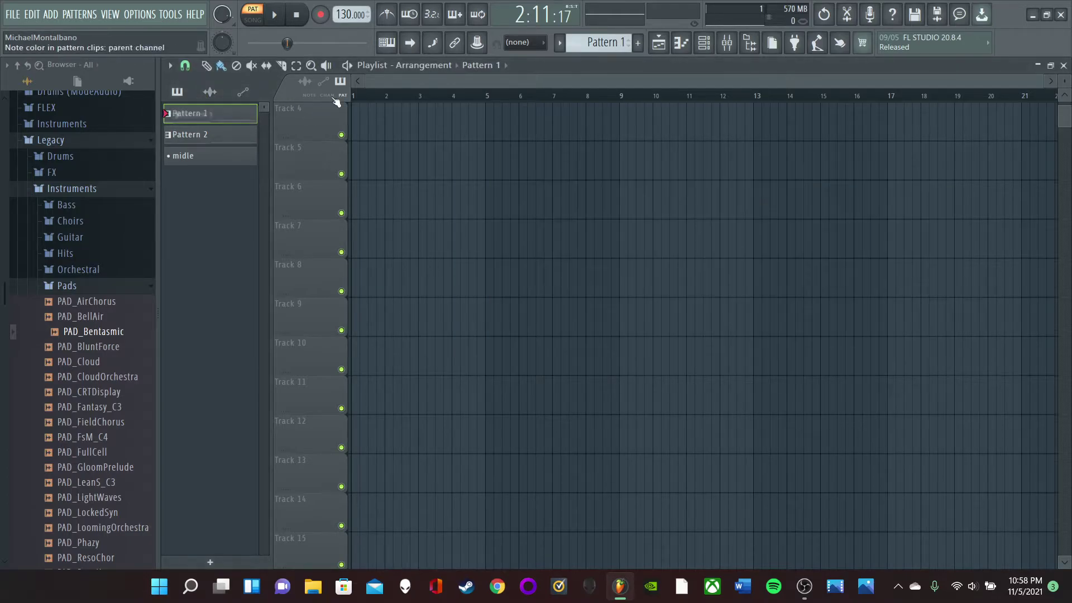
{"action": "left_click", "coordinate": [358, 124]}
{"action": "left_click", "coordinate": [234, 138]}
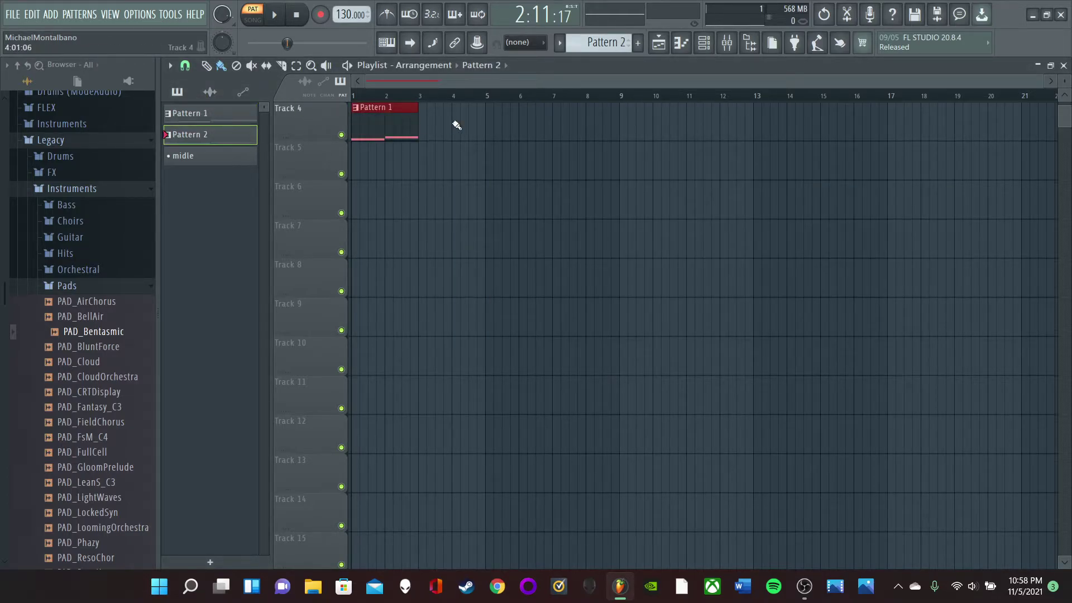
{"action": "left_click", "coordinate": [425, 126]}
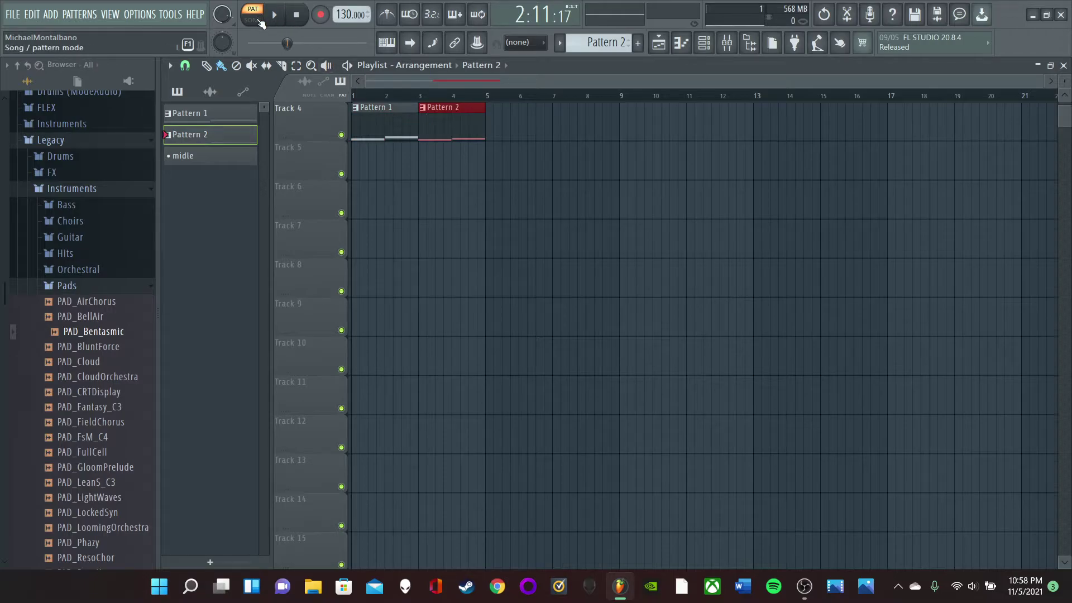
Switch to song mode, play the two-clip arrangement and pause it.
{"action": "left_click", "coordinate": [261, 24]}
{"action": "key", "text": "space"}
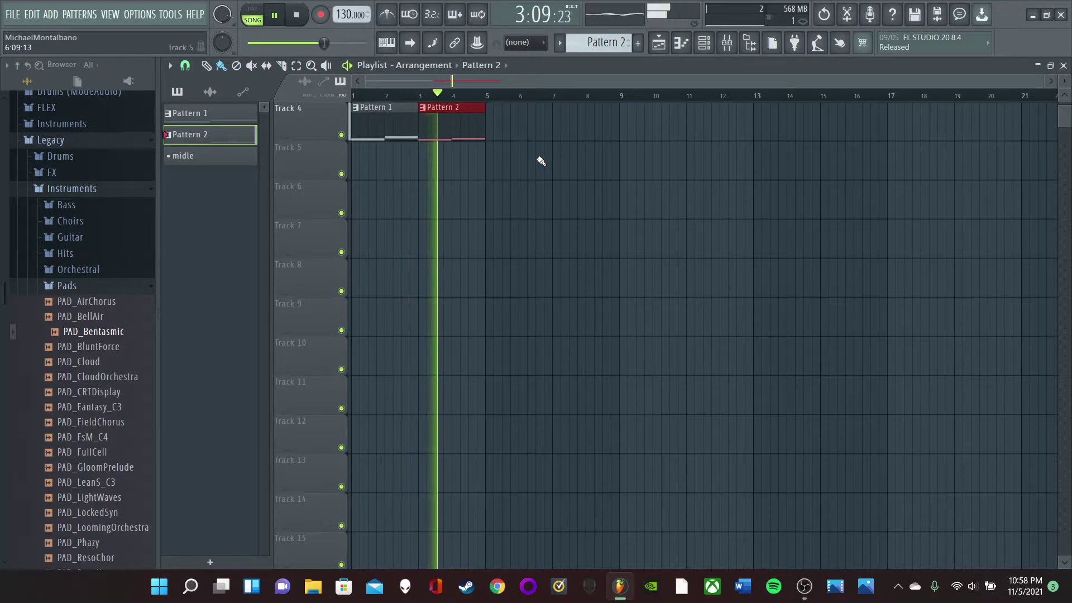
{"action": "left_click", "coordinate": [276, 19]}
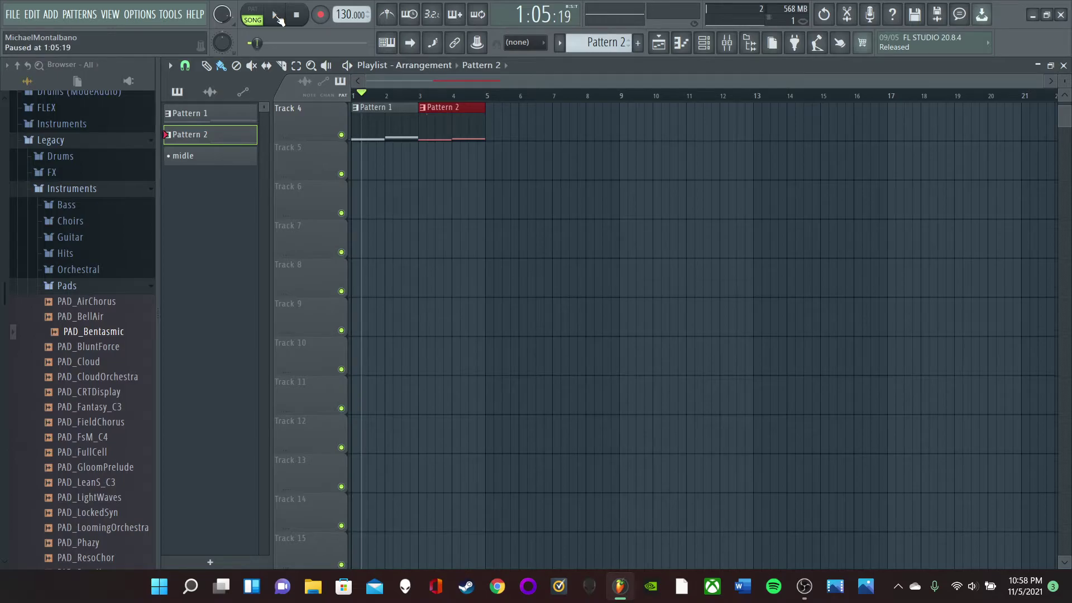
Remove the Pattern 1 and Pattern 2 clips from Track 4.
{"action": "right_click", "coordinate": [383, 123]}
{"action": "right_click", "coordinate": [441, 124]}
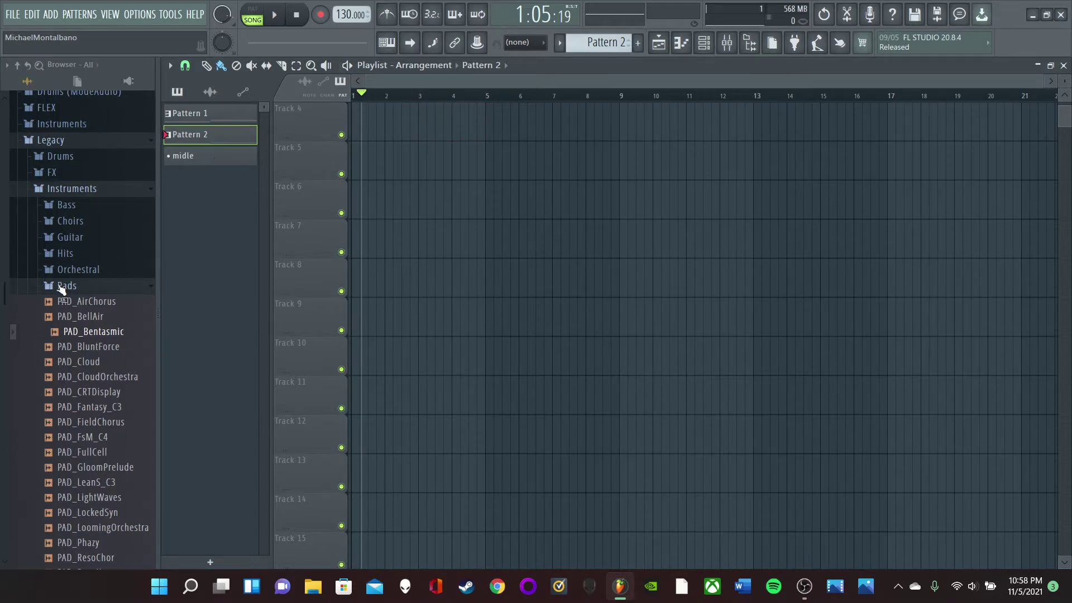
Browse the packs for further sounds, looking into the Percs, SFX, Drums (ModeAudio) and Drums folders.
{"action": "scroll", "coordinate": [122, 323], "scroll_direction": "down", "scroll_amount": 10}
{"action": "scroll", "coordinate": [119, 321], "scroll_direction": "up", "scroll_amount": 4}
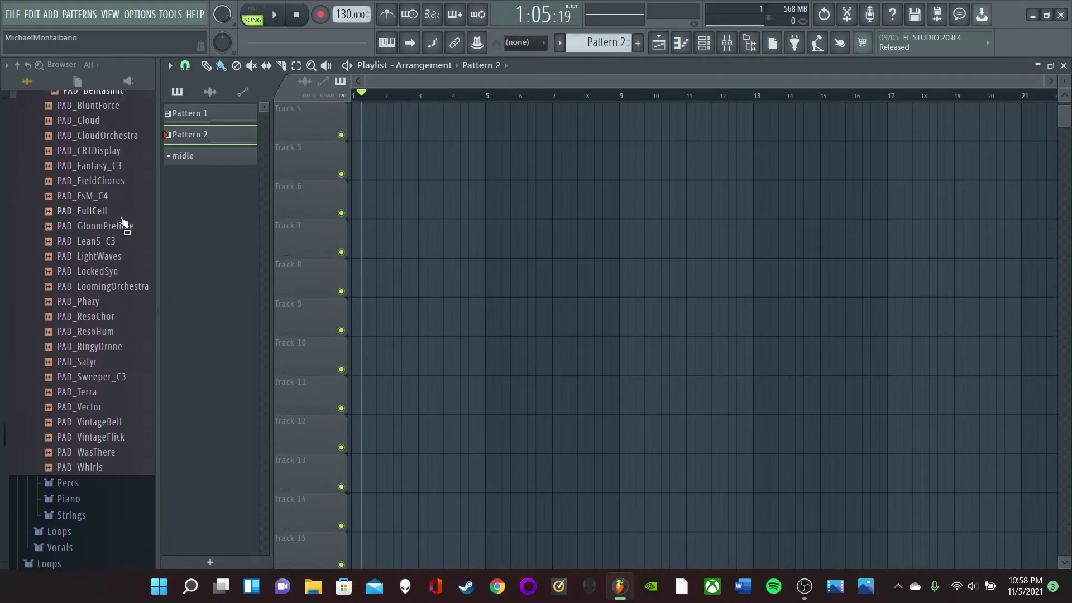
{"action": "scroll", "coordinate": [84, 279], "scroll_direction": "down", "scroll_amount": 4}
{"action": "left_click", "coordinate": [91, 302]}
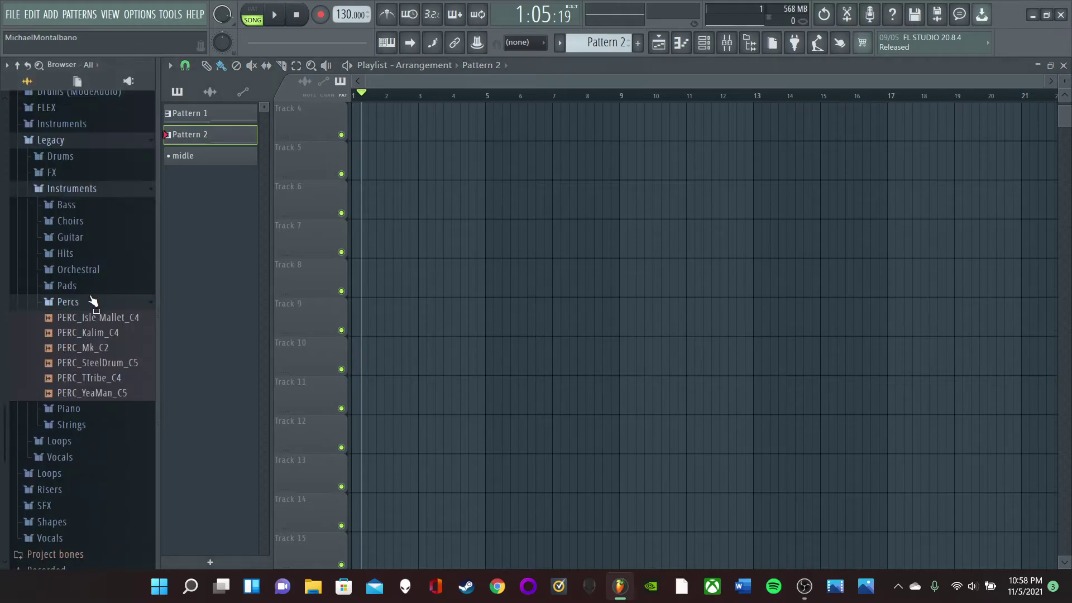
{"action": "scroll", "coordinate": [115, 330], "scroll_direction": "down", "scroll_amount": 2}
{"action": "left_click", "coordinate": [92, 350]}
{"action": "left_click", "coordinate": [112, 353]}
{"action": "left_click", "coordinate": [71, 417]}
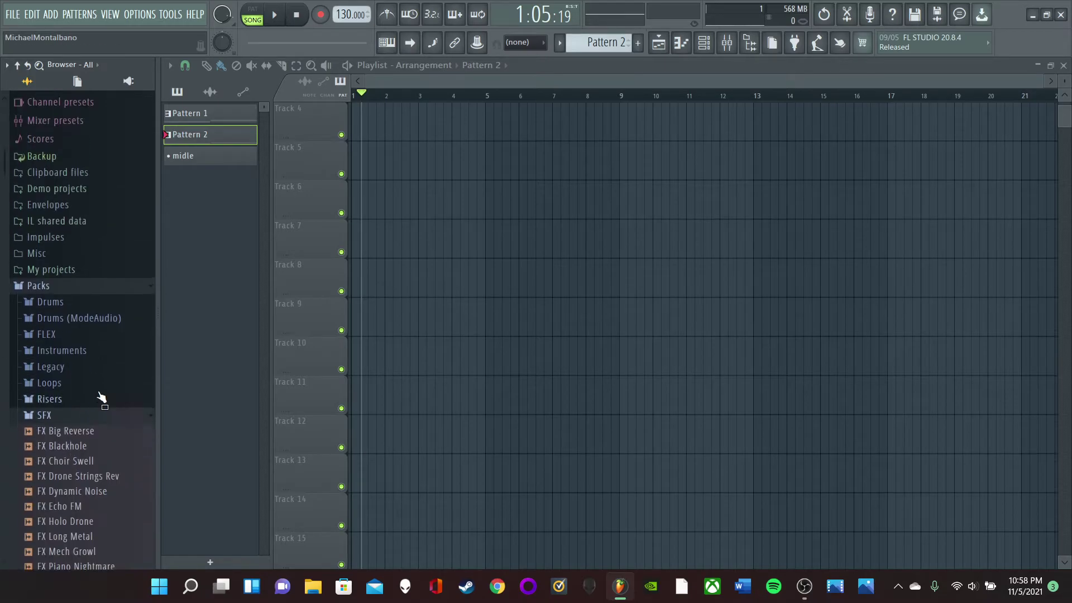
{"action": "scroll", "coordinate": [97, 391], "scroll_direction": "down", "scroll_amount": 10}
{"action": "scroll", "coordinate": [96, 377], "scroll_direction": "up", "scroll_amount": 10}
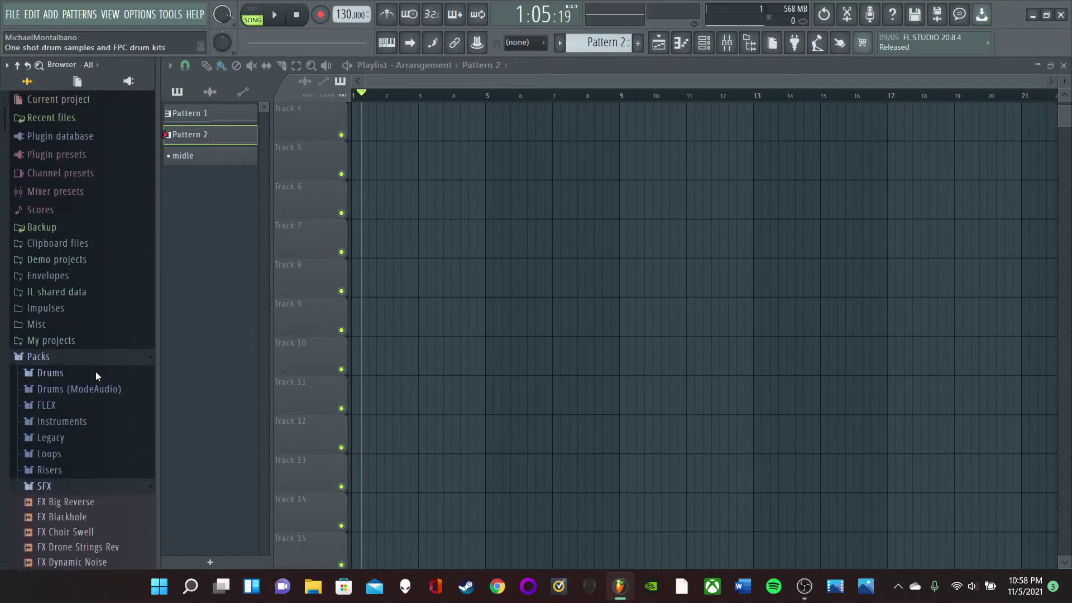
{"action": "left_click", "coordinate": [106, 394]}
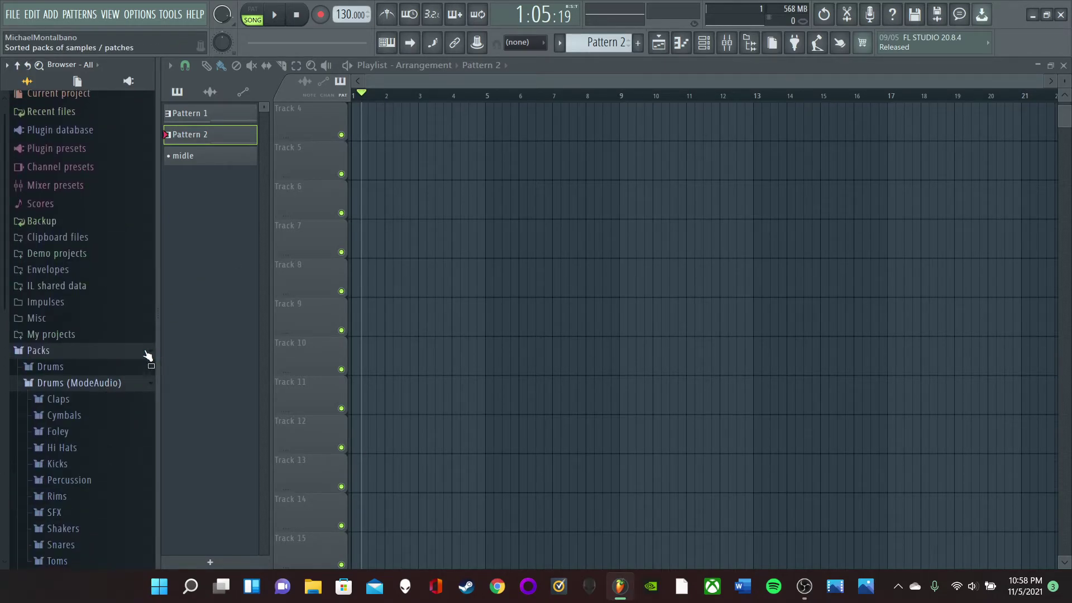
{"action": "left_click", "coordinate": [114, 368]}
Delete Pattern 1 and the midle pattern from the playlist's pattern list.
{"action": "left_click", "coordinate": [252, 114]}
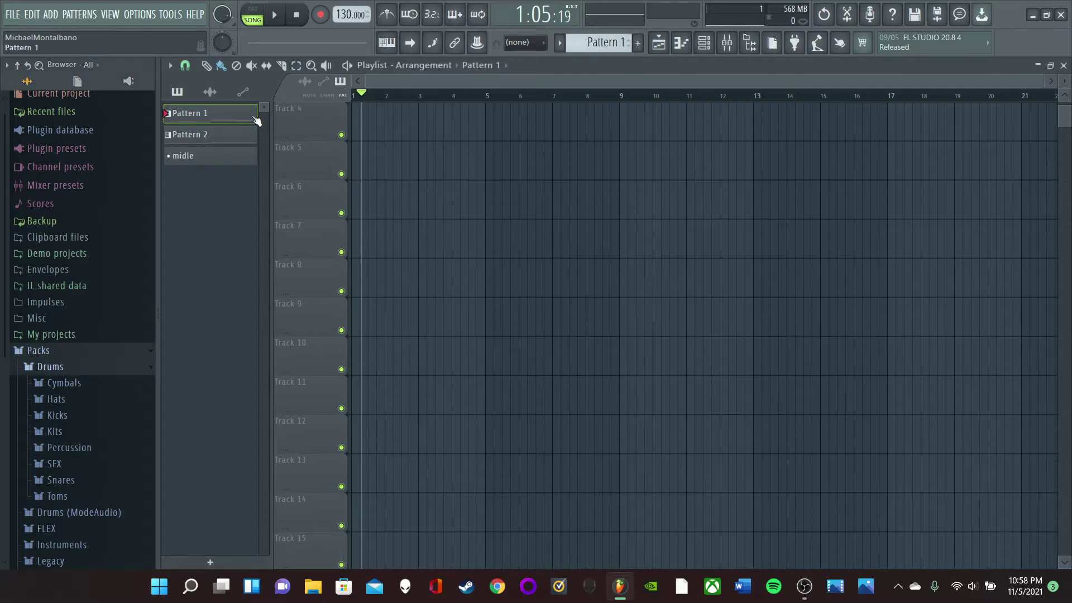
{"action": "left_click", "coordinate": [704, 42]}
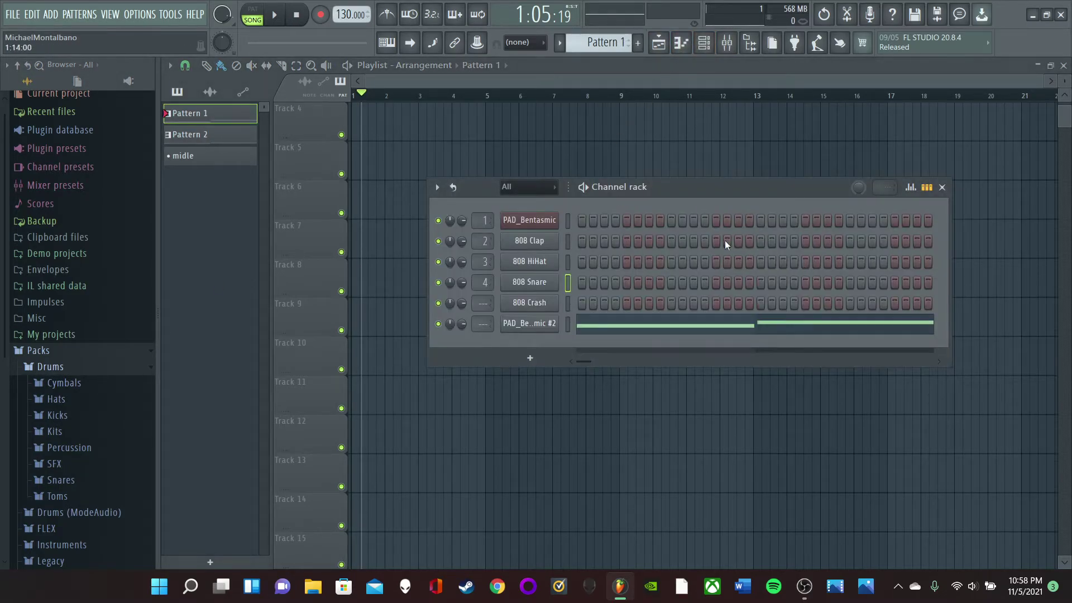
{"action": "key", "text": "F6"}
{"action": "right_click", "coordinate": [239, 113]}
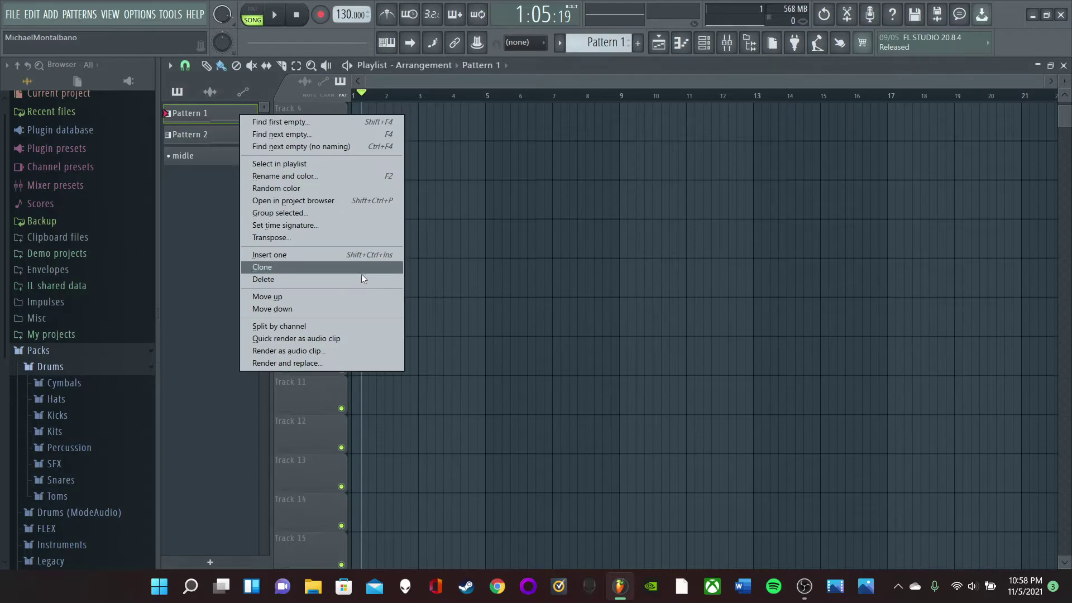
{"action": "left_click", "coordinate": [342, 280]}
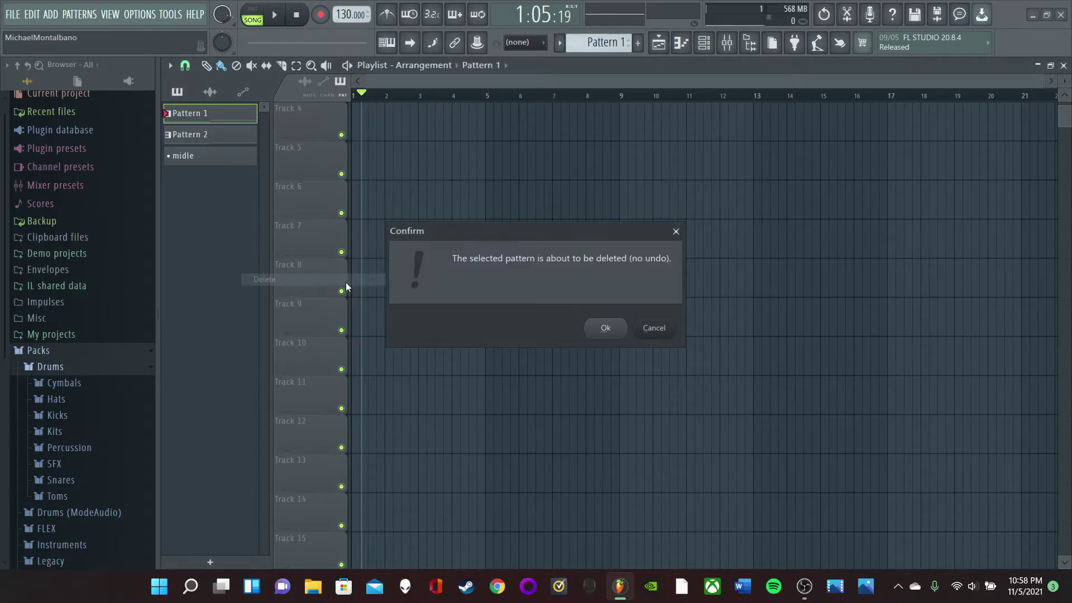
{"action": "left_click", "coordinate": [609, 330]}
{"action": "right_click", "coordinate": [226, 134]}
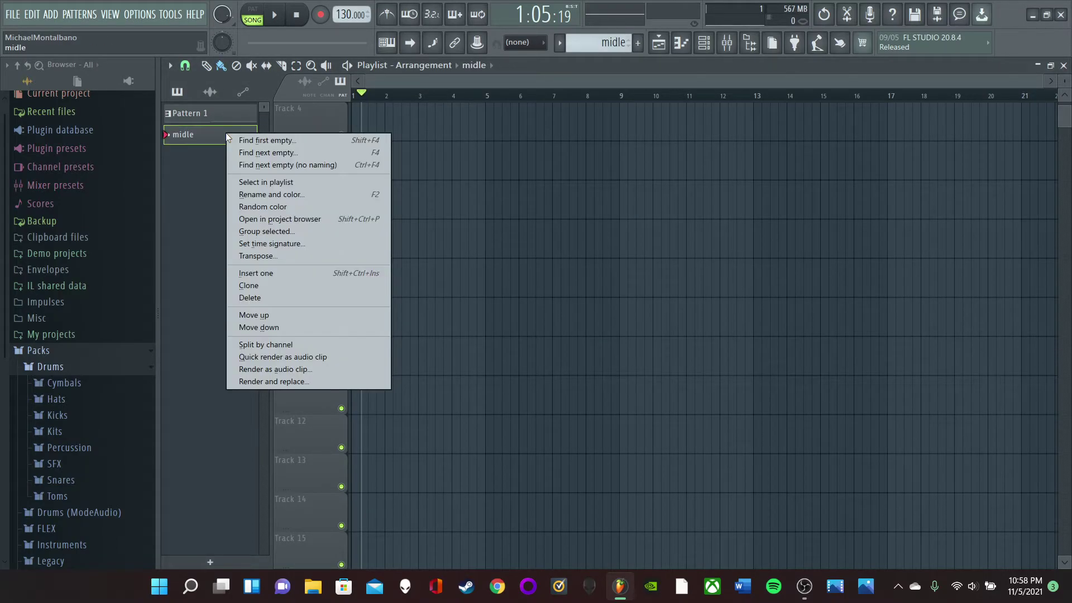
{"action": "left_click", "coordinate": [297, 297]}
{"action": "left_click", "coordinate": [596, 328]}
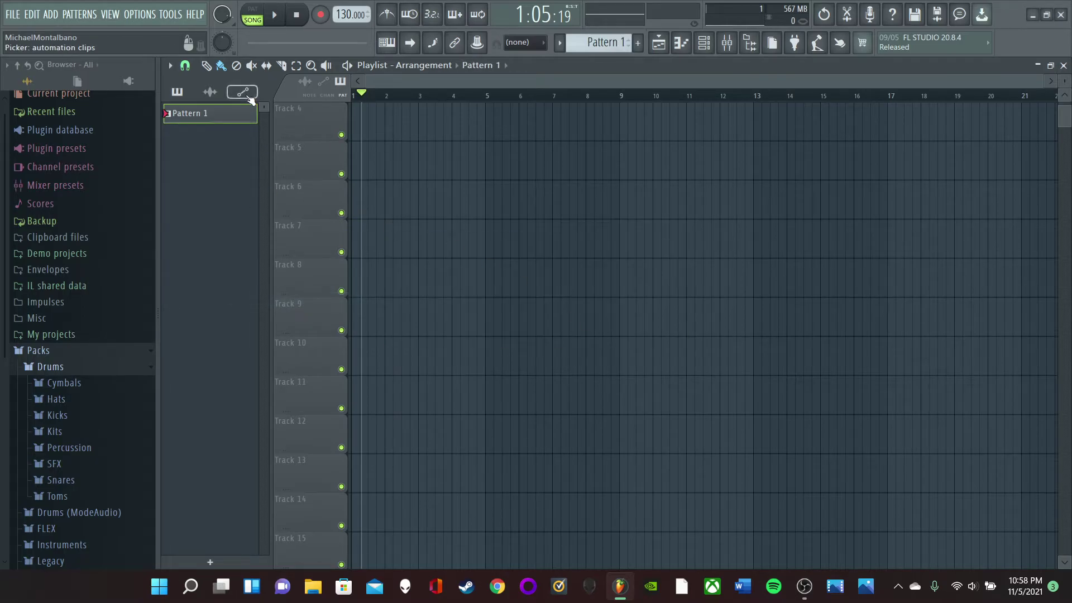
Show the channel rack for the remaining pattern and switch playback to pattern mode.
{"action": "left_click", "coordinate": [702, 50]}
{"action": "right_click", "coordinate": [238, 119]}
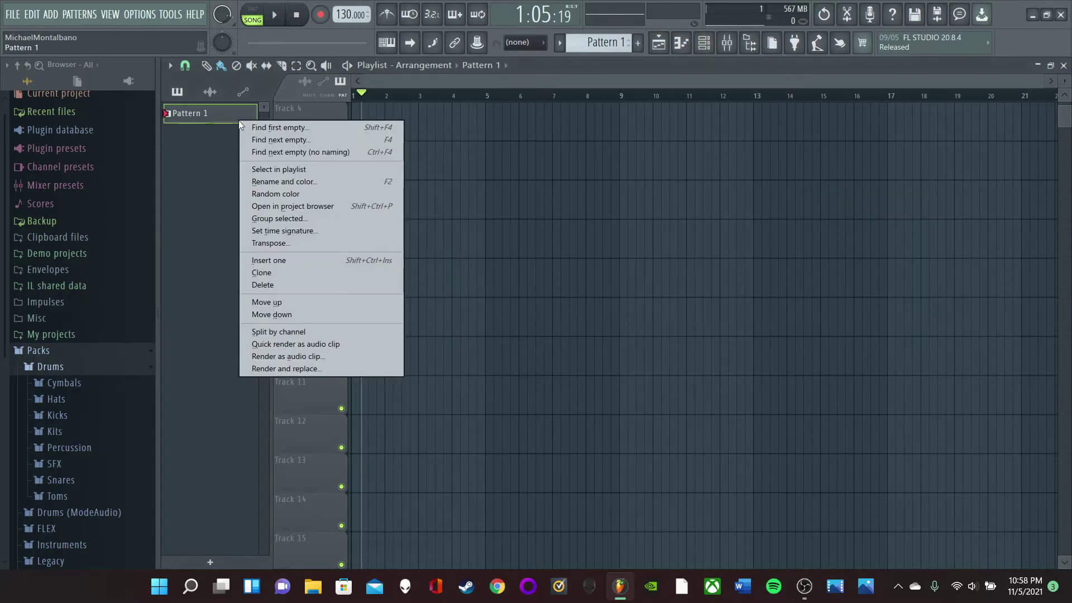
{"action": "left_click", "coordinate": [205, 105]}
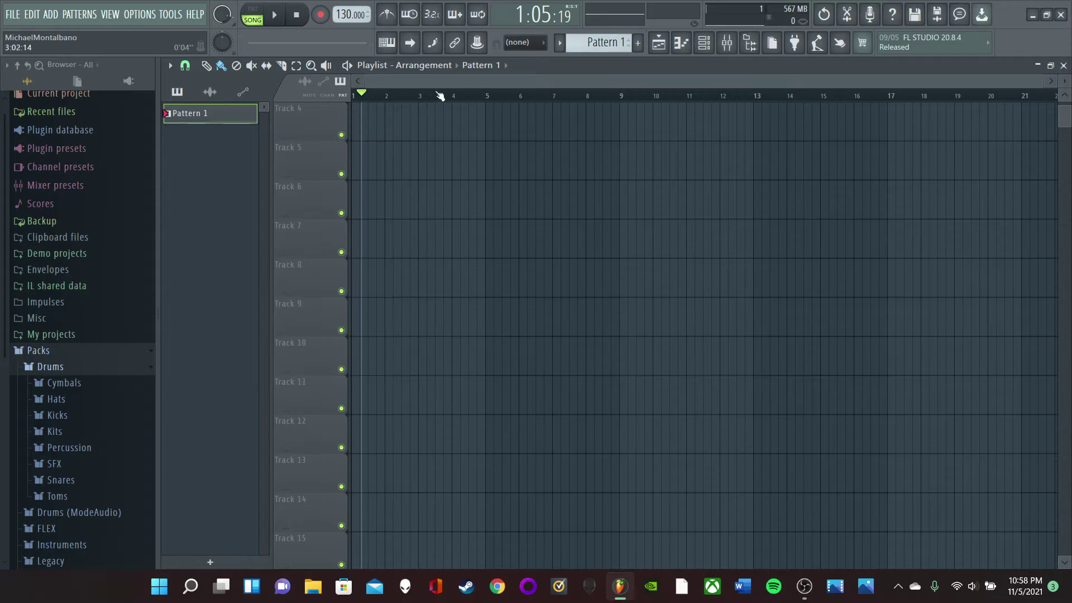
{"action": "left_click", "coordinate": [681, 43]}
{"action": "left_click", "coordinate": [681, 45]}
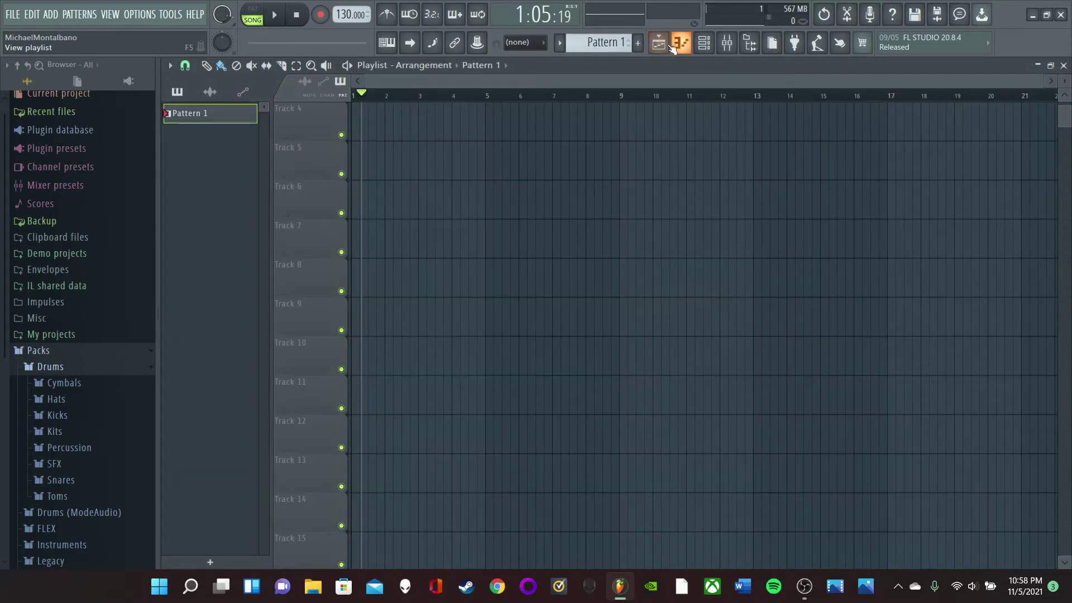
{"action": "left_click", "coordinate": [704, 43]}
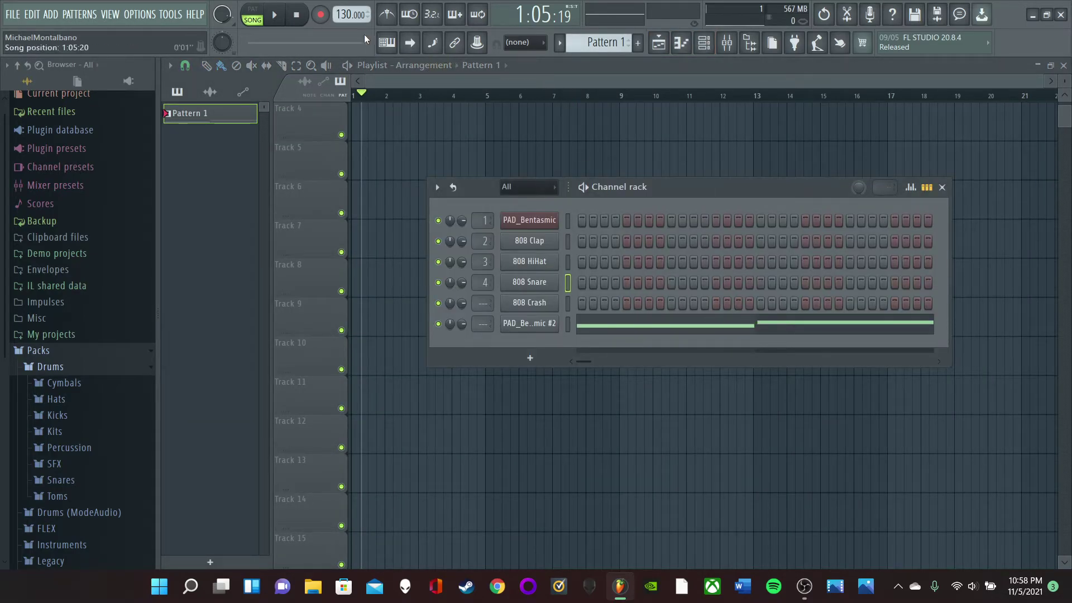
{"action": "left_click", "coordinate": [252, 11]}
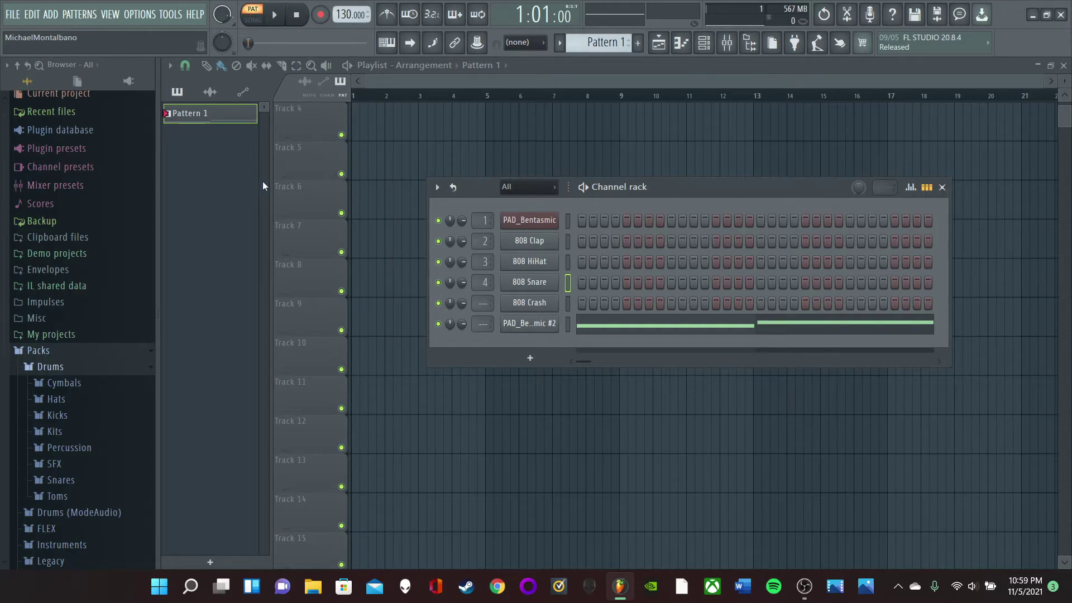
Collapse the Drums pack and expand the Hi Hats folder of the Drums (ModeAudio) pack.
{"action": "left_click", "coordinate": [91, 368]}
{"action": "left_click", "coordinate": [91, 369]}
{"action": "left_click", "coordinate": [98, 366]}
{"action": "scroll", "coordinate": [98, 366], "scroll_direction": "down", "scroll_amount": 2}
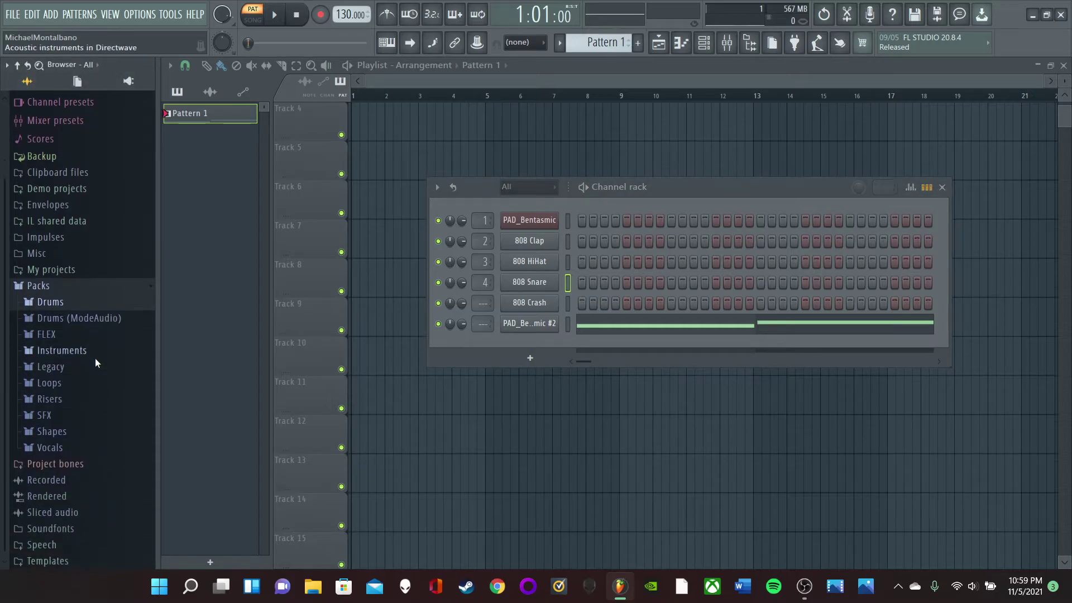
{"action": "left_click", "coordinate": [103, 319]}
{"action": "scroll", "coordinate": [104, 312], "scroll_direction": "down", "scroll_amount": 5}
{"action": "left_click", "coordinate": [93, 207]}
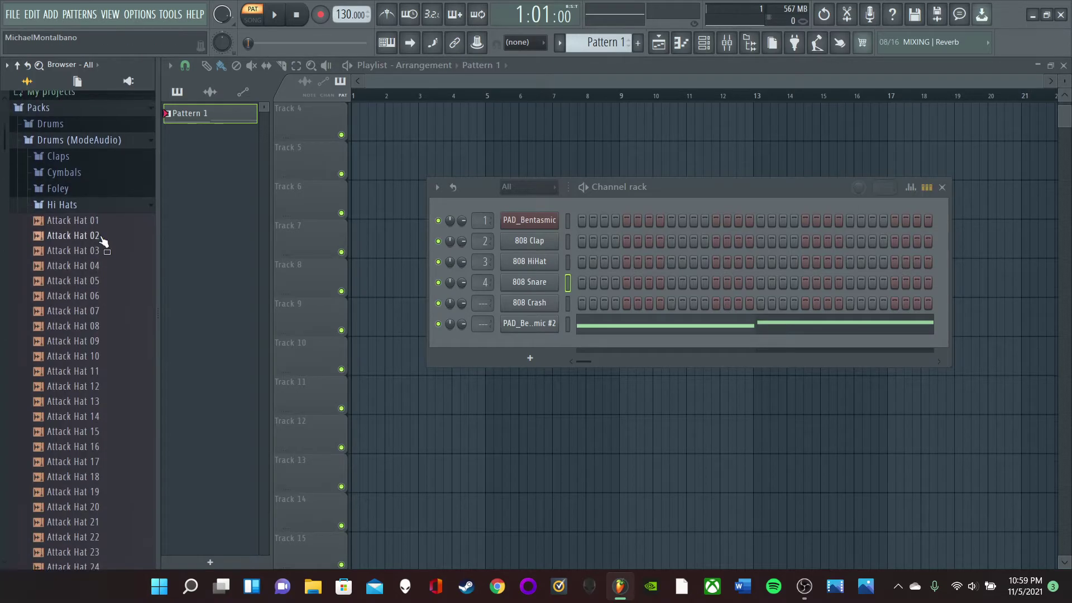
Examine the samples listed in the Drums (ModeAudio) pack, starting with the Attack Hat sounds.
{"action": "scroll", "coordinate": [106, 233], "scroll_direction": "down", "scroll_amount": 12}
{"action": "left_click_drag", "start_coordinate": [109, 237], "coordinate": [54, 430]}
{"action": "scroll", "coordinate": [116, 335], "scroll_direction": "down", "scroll_amount": 6}
{"action": "scroll", "coordinate": [119, 352], "scroll_direction": "down", "scroll_amount": 12}
{"action": "scroll", "coordinate": [107, 376], "scroll_direction": "down", "scroll_amount": 3}
{"action": "scroll", "coordinate": [115, 287], "scroll_direction": "down", "scroll_amount": 3}
{"action": "scroll", "coordinate": [115, 400], "scroll_direction": "down", "scroll_amount": 6}
{"action": "scroll", "coordinate": [112, 215], "scroll_direction": "down", "scroll_amount": 3}
{"action": "scroll", "coordinate": [112, 377], "scroll_direction": "down", "scroll_amount": 6}
{"action": "scroll", "coordinate": [102, 250], "scroll_direction": "down", "scroll_amount": 8}
{"action": "scroll", "coordinate": [106, 280], "scroll_direction": "down", "scroll_amount": 3}
{"action": "scroll", "coordinate": [112, 349], "scroll_direction": "down", "scroll_amount": 4}
{"action": "scroll", "coordinate": [98, 476], "scroll_direction": "down", "scroll_amount": 4}
{"action": "scroll", "coordinate": [99, 473], "scroll_direction": "down", "scroll_amount": 7}
{"action": "scroll", "coordinate": [111, 468], "scroll_direction": "down", "scroll_amount": 15}
{"action": "scroll", "coordinate": [129, 428], "scroll_direction": "down", "scroll_amount": 4}
Look through the drum folders of the Legacy pack, such as Dance, for usable sounds.
{"action": "scroll", "coordinate": [110, 318], "scroll_direction": "up", "scroll_amount": 20}
{"action": "scroll", "coordinate": [98, 396], "scroll_direction": "down", "scroll_amount": 3}
{"action": "left_click_drag", "start_coordinate": [93, 357], "coordinate": [108, 279]}
{"action": "scroll", "coordinate": [91, 408], "scroll_direction": "down", "scroll_amount": 2}
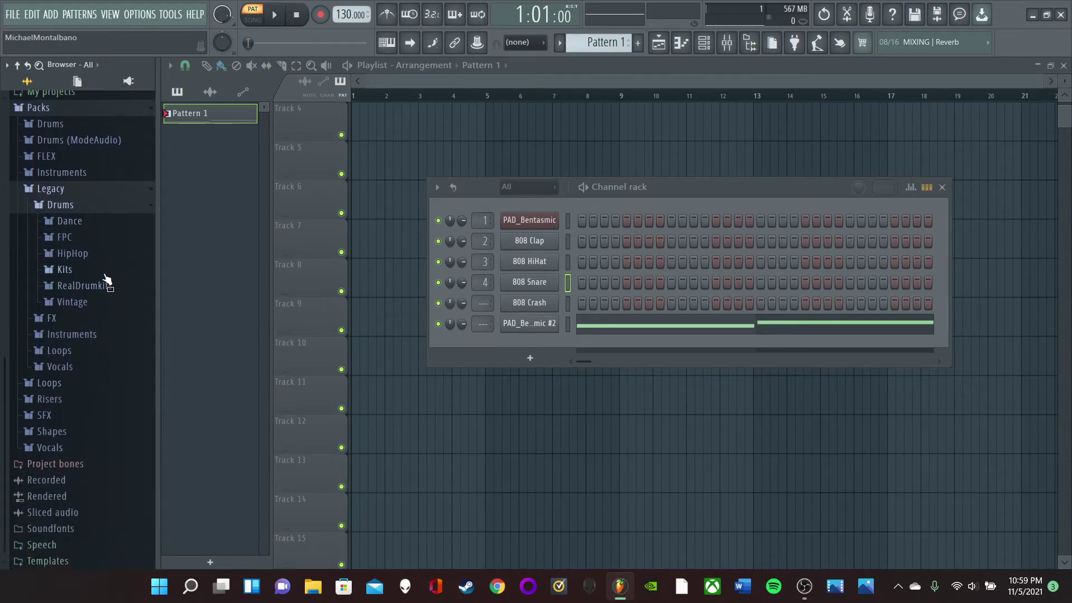
{"action": "left_click_drag", "start_coordinate": [102, 222], "coordinate": [100, 418]}
{"action": "scroll", "coordinate": [106, 313], "scroll_direction": "down", "scroll_amount": 5}
{"action": "scroll", "coordinate": [96, 412], "scroll_direction": "up", "scroll_amount": 8}
Expand Hi Hats in the Drums (ModeAudio) pack and audition its samples, from the Attack and Collider hats to the Downstream ones.
{"action": "left_click", "coordinate": [102, 390]}
{"action": "scroll", "coordinate": [102, 393], "scroll_direction": "down", "scroll_amount": 2}
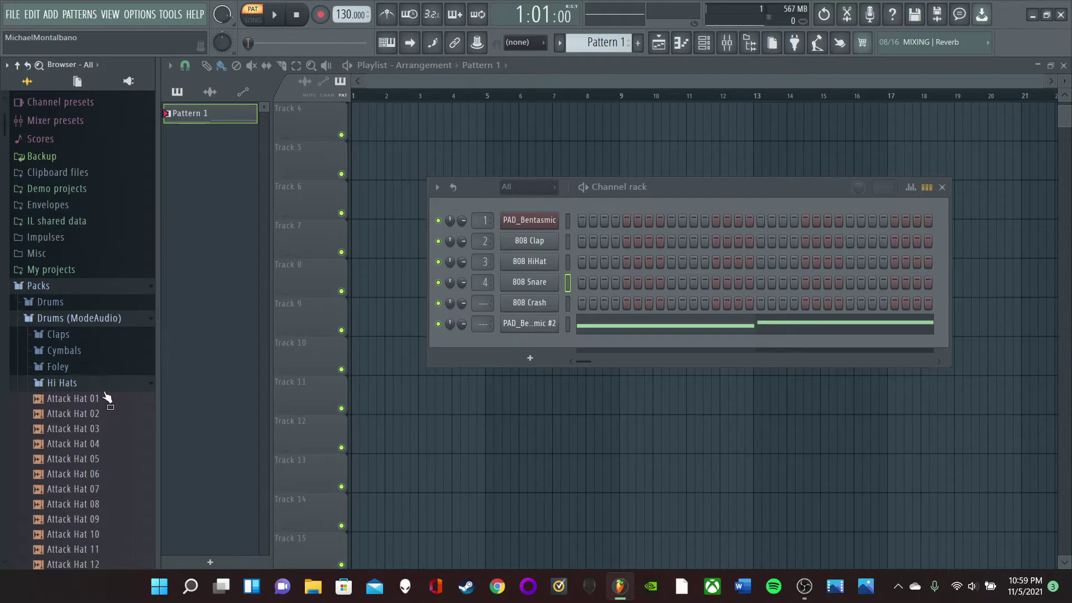
{"action": "left_click", "coordinate": [104, 398]}
{"action": "scroll", "coordinate": [105, 399], "scroll_direction": "down", "scroll_amount": 1}
{"action": "scroll", "coordinate": [105, 414], "scroll_direction": "down", "scroll_amount": 5}
{"action": "left_click", "coordinate": [102, 431]}
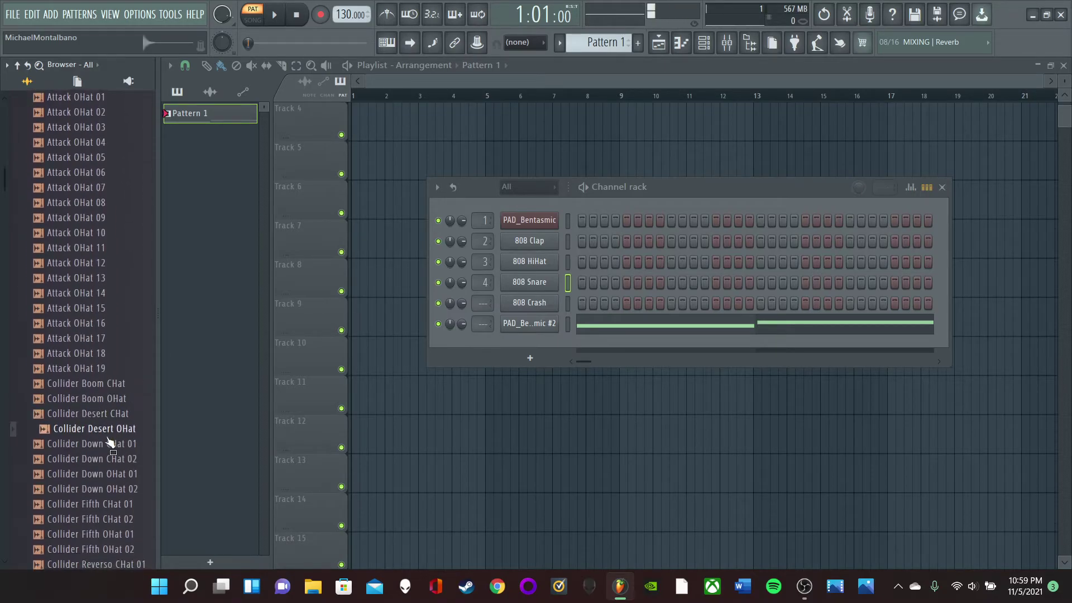
{"action": "scroll", "coordinate": [107, 425], "scroll_direction": "down", "scroll_amount": 8}
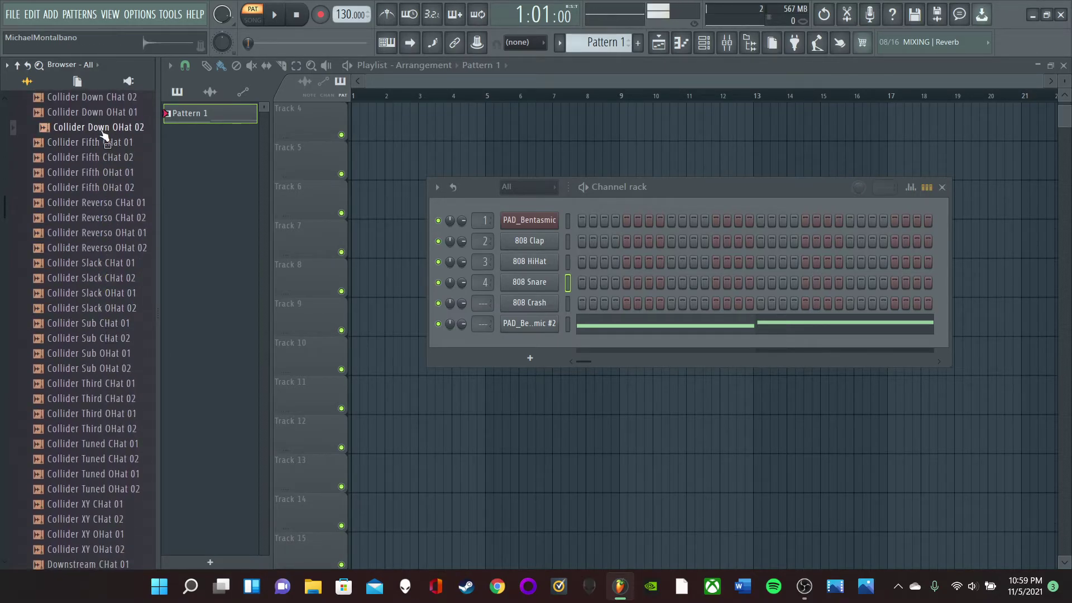
{"action": "scroll", "coordinate": [106, 167], "scroll_direction": "up", "scroll_amount": 4}
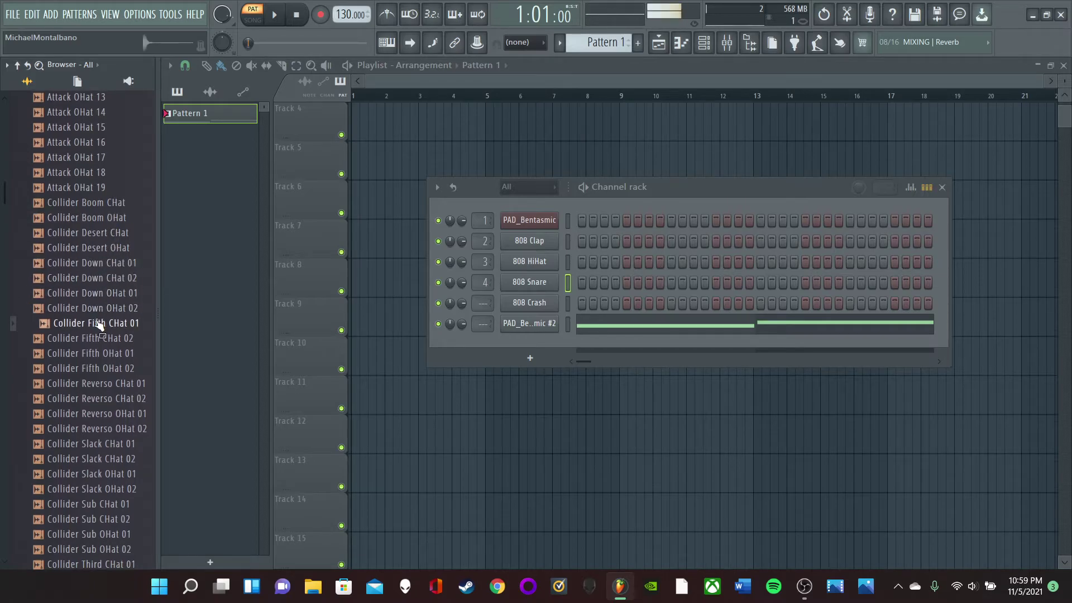
{"action": "scroll", "coordinate": [91, 386], "scroll_direction": "down", "scroll_amount": 6}
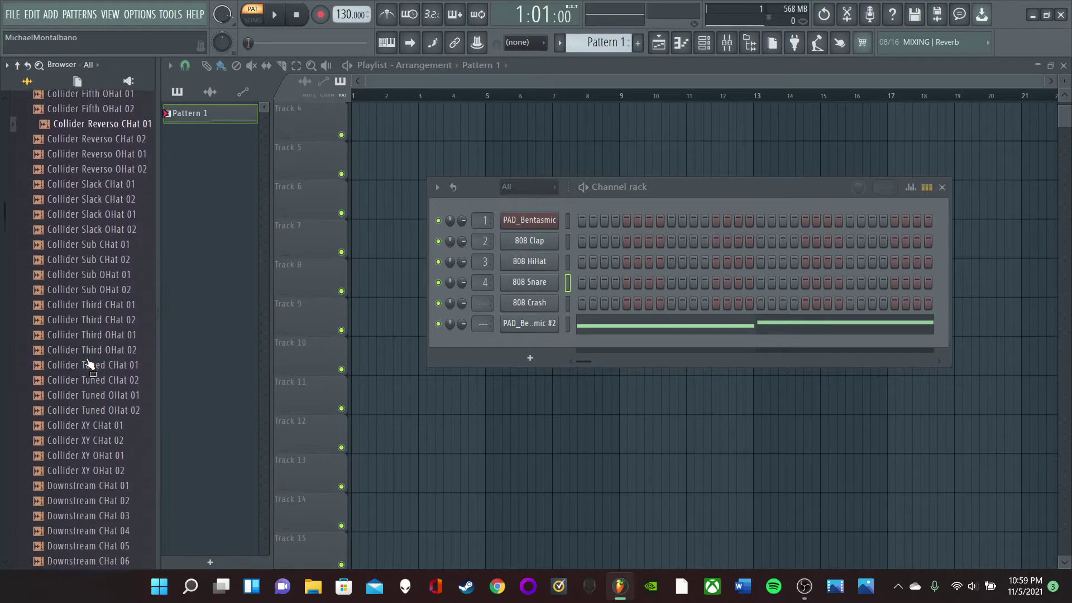
{"action": "scroll", "coordinate": [96, 264], "scroll_direction": "down", "scroll_amount": 6}
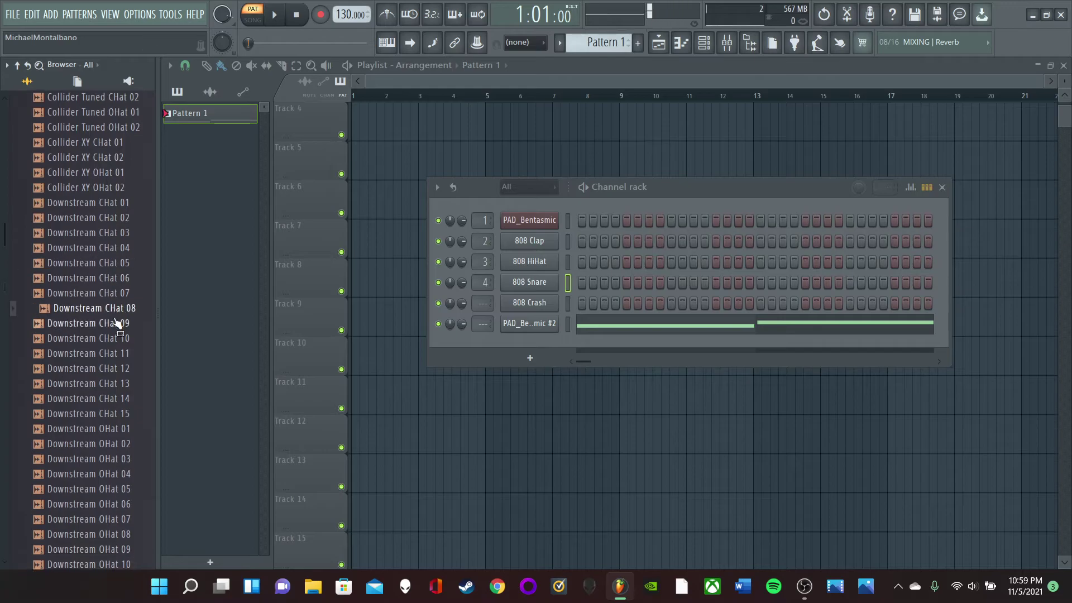
{"action": "left_click_drag", "start_coordinate": [91, 444], "coordinate": [92, 412]}
{"action": "scroll", "coordinate": [106, 422], "scroll_direction": "down", "scroll_amount": 4}
Replace the 808 Clap channel's sound with Downstream CHat 13 and enable its first four steps.
{"action": "left_click", "coordinate": [120, 355]}
{"action": "left_click", "coordinate": [128, 413]}
{"action": "left_click", "coordinate": [122, 206]}
{"action": "left_click", "coordinate": [89, 218]}
{"action": "left_click", "coordinate": [90, 203]}
{"action": "left_click_drag", "start_coordinate": [89, 203], "coordinate": [578, 241]}
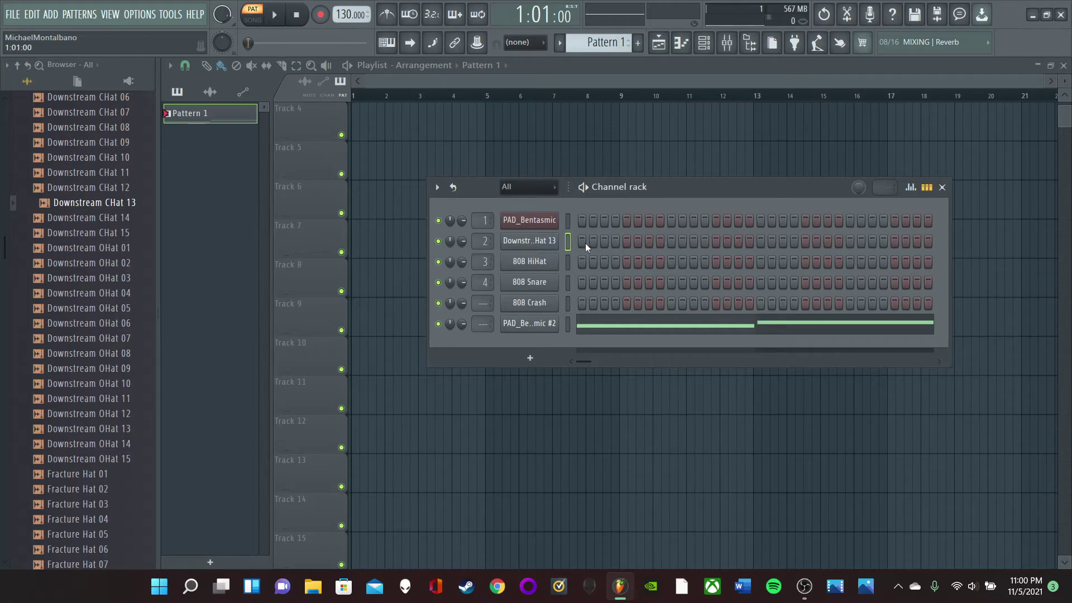
Load Downstream CHat 14 onto the 808 HiHat channel with step 5 enabled, and Downstream CHat 15 onto 808 Snare with step 9 enabled.
{"action": "left_click", "coordinate": [131, 217]}
{"action": "left_click_drag", "start_coordinate": [130, 217], "coordinate": [604, 267]}
{"action": "left_click", "coordinate": [626, 262]}
{"action": "left_click", "coordinate": [131, 246]}
{"action": "left_click", "coordinate": [129, 236]}
{"action": "left_click_drag", "start_coordinate": [117, 235], "coordinate": [679, 283]}
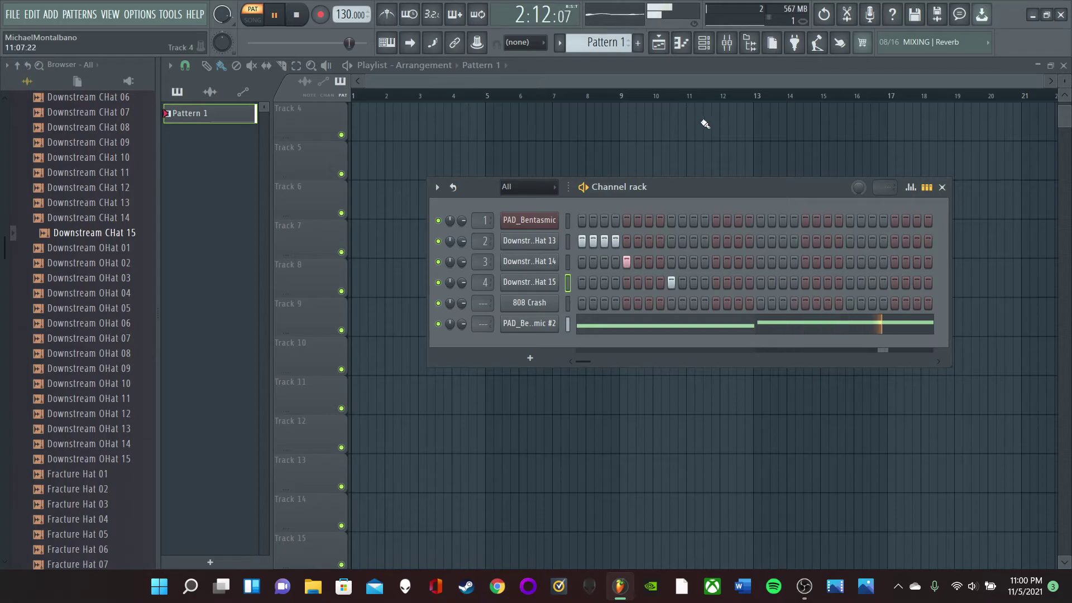
Pause playback, clone Pattern 1 and show the channel rack for the copy.
{"action": "left_click", "coordinate": [274, 15]}
{"action": "right_click", "coordinate": [234, 118]}
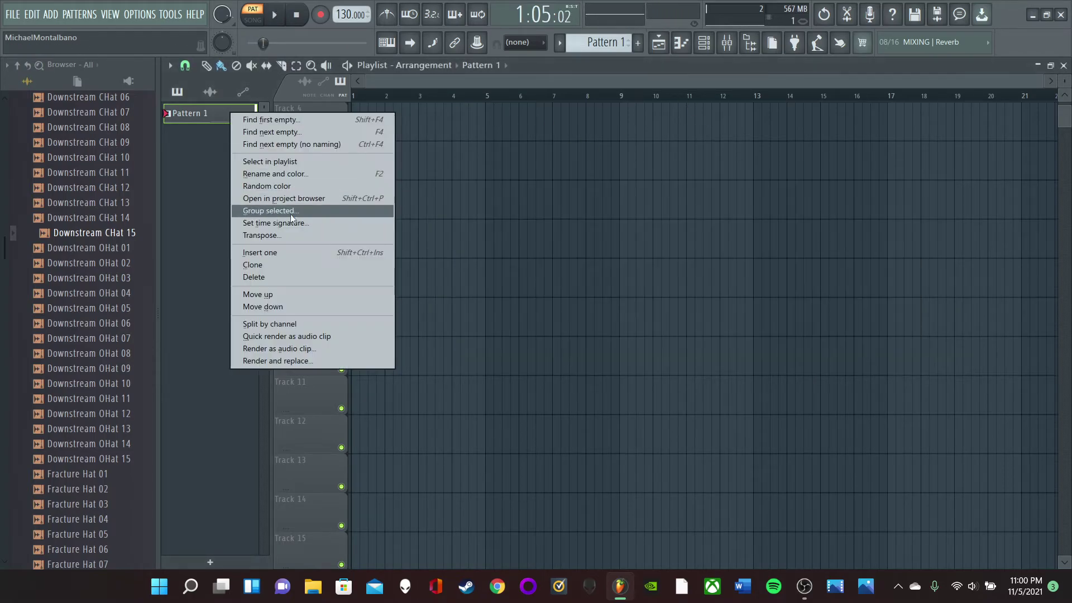
{"action": "left_click", "coordinate": [293, 261]}
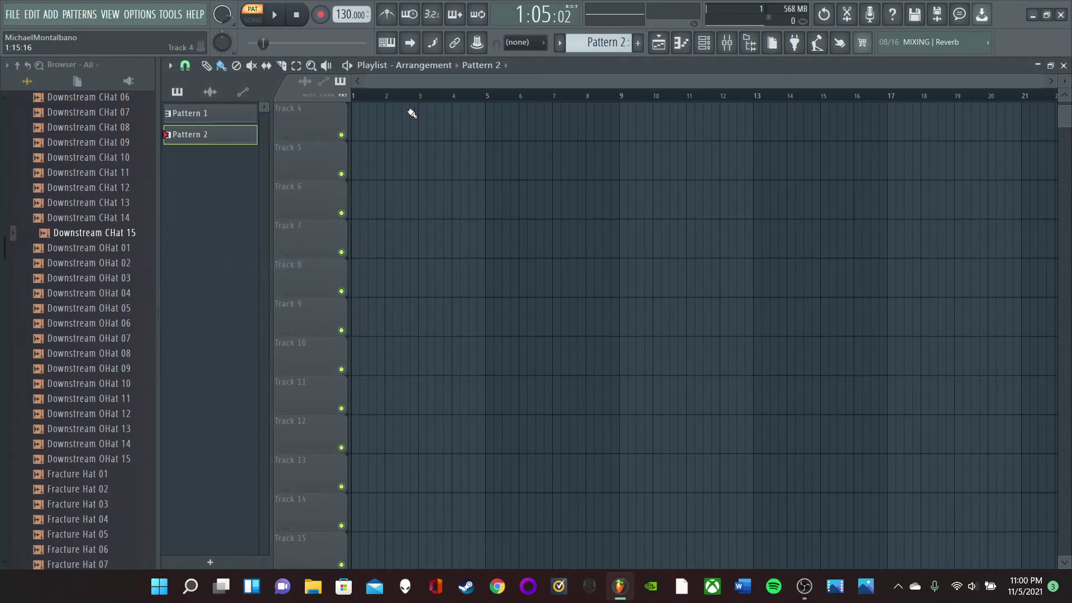
{"action": "left_click", "coordinate": [702, 49]}
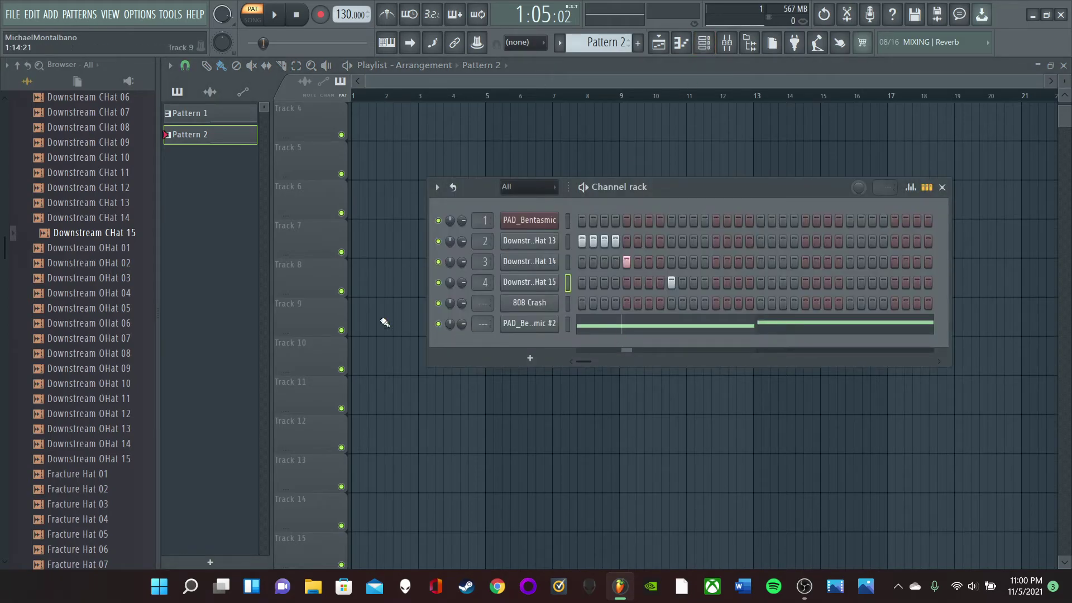
Look through the remaining hi hat samples of the Drums (ModeAudio) pack, including the Fracture Hat sounds.
{"action": "scroll", "coordinate": [118, 347], "scroll_direction": "down", "scroll_amount": 15}
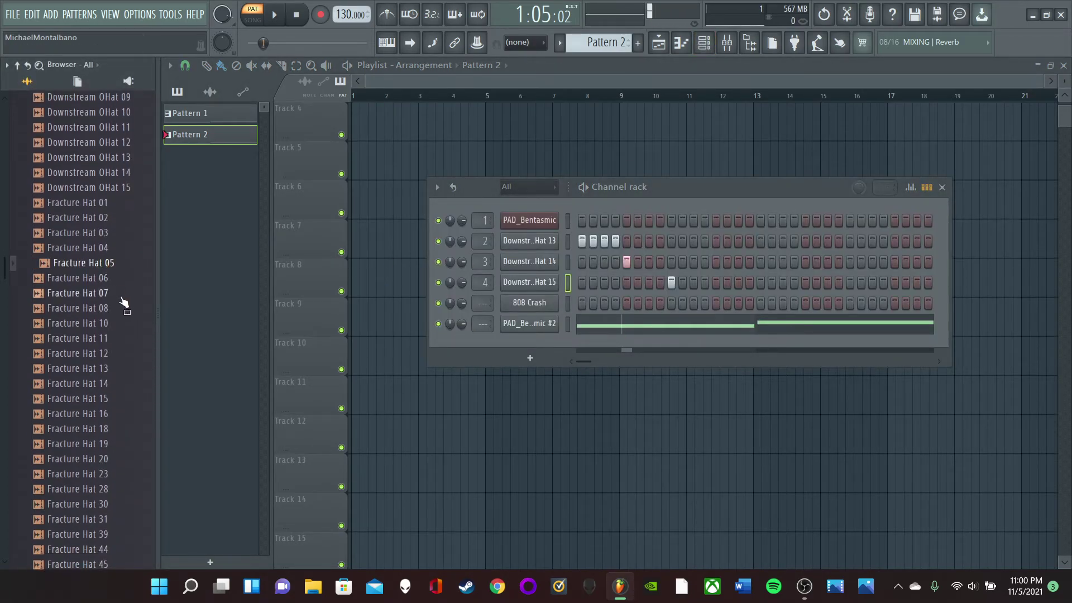
{"action": "scroll", "coordinate": [135, 288], "scroll_direction": "down", "scroll_amount": 20}
{"action": "scroll", "coordinate": [135, 278], "scroll_direction": "up", "scroll_amount": 10}
{"action": "scroll", "coordinate": [136, 276], "scroll_direction": "up", "scroll_amount": 20}
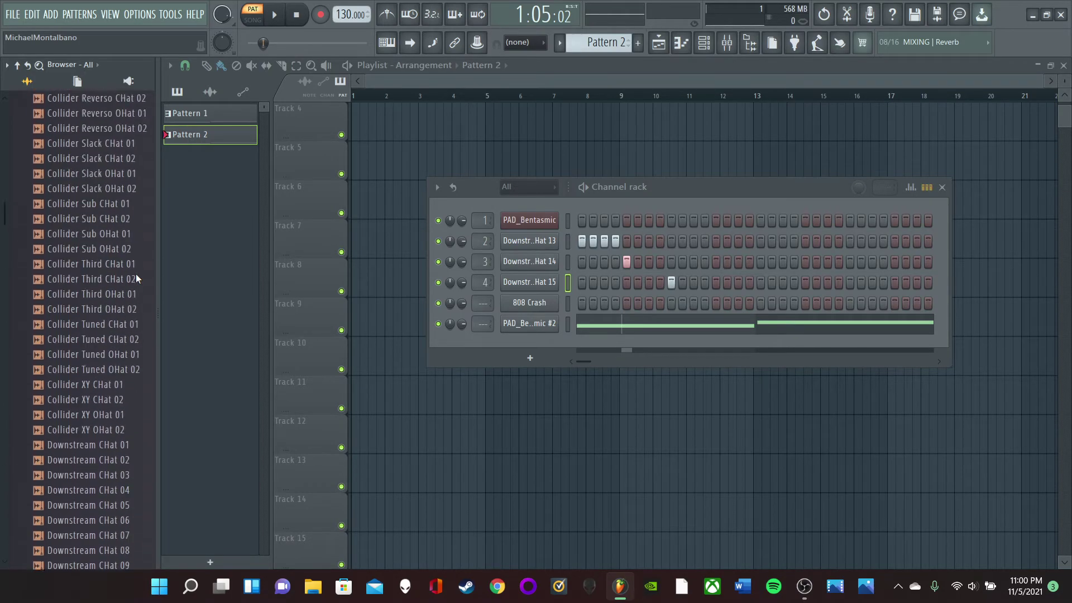
{"action": "scroll", "coordinate": [135, 277], "scroll_direction": "up", "scroll_amount": 20}
{"action": "scroll", "coordinate": [130, 257], "scroll_direction": "down", "scroll_amount": 8}
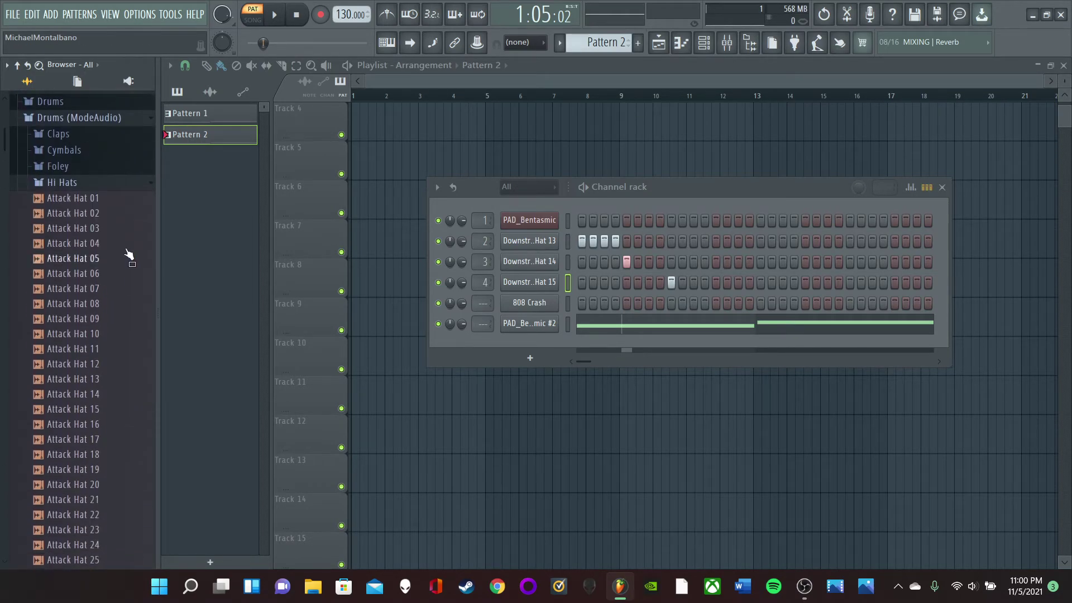
Collapse the Hi Hats folder and expand the Snares folder of the Drums (ModeAudio) pack to browse its samples.
{"action": "left_click", "coordinate": [116, 184]}
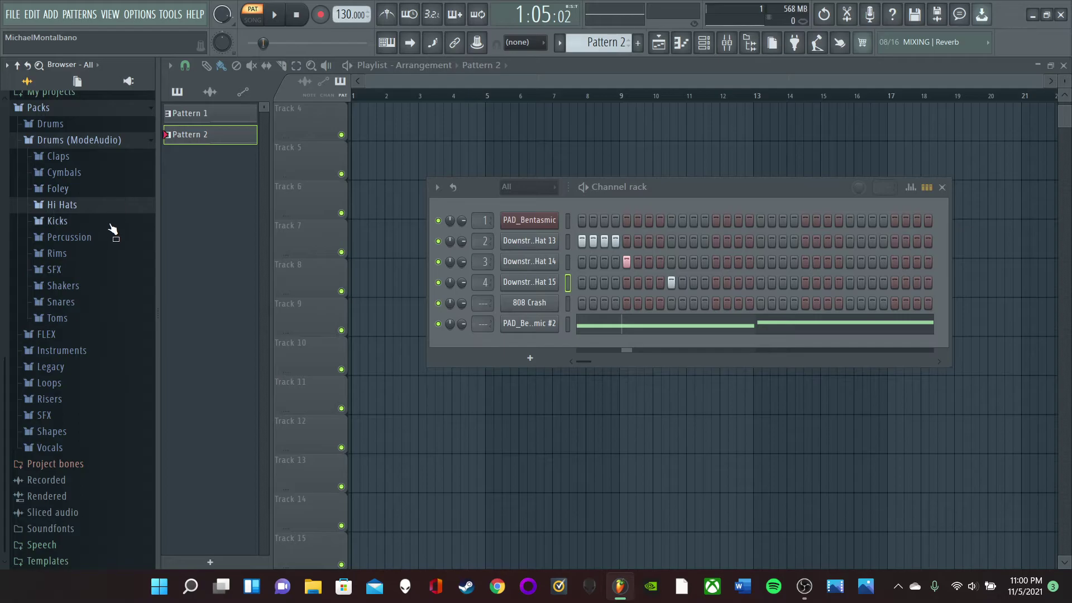
{"action": "left_click", "coordinate": [80, 304]}
{"action": "scroll", "coordinate": [102, 309], "scroll_direction": "down", "scroll_amount": 20}
{"action": "scroll", "coordinate": [104, 304], "scroll_direction": "down", "scroll_amount": 9}
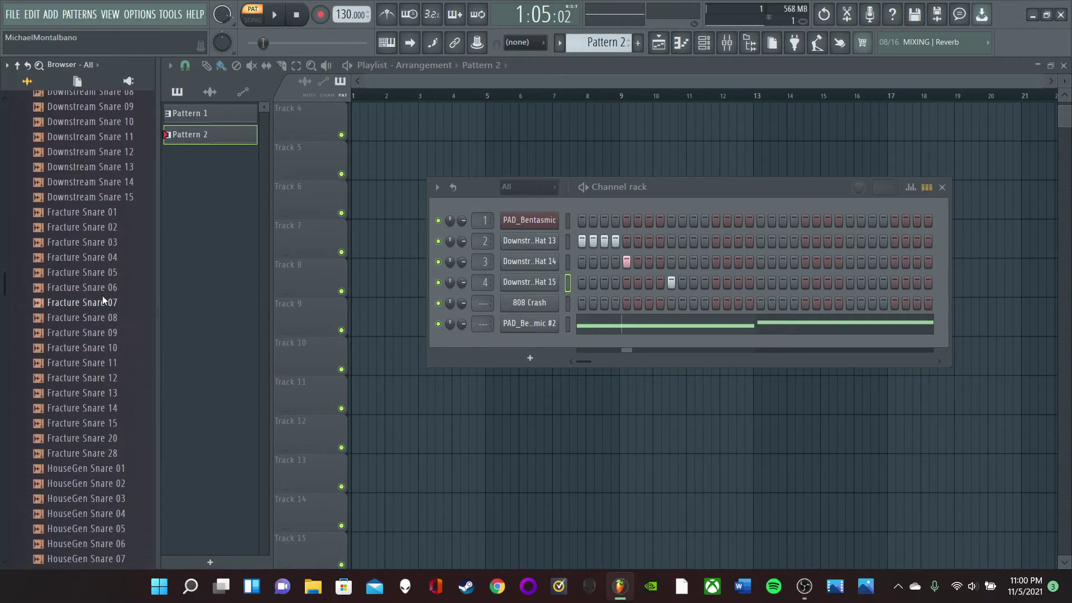
{"action": "scroll", "coordinate": [102, 296], "scroll_direction": "up", "scroll_amount": 10}
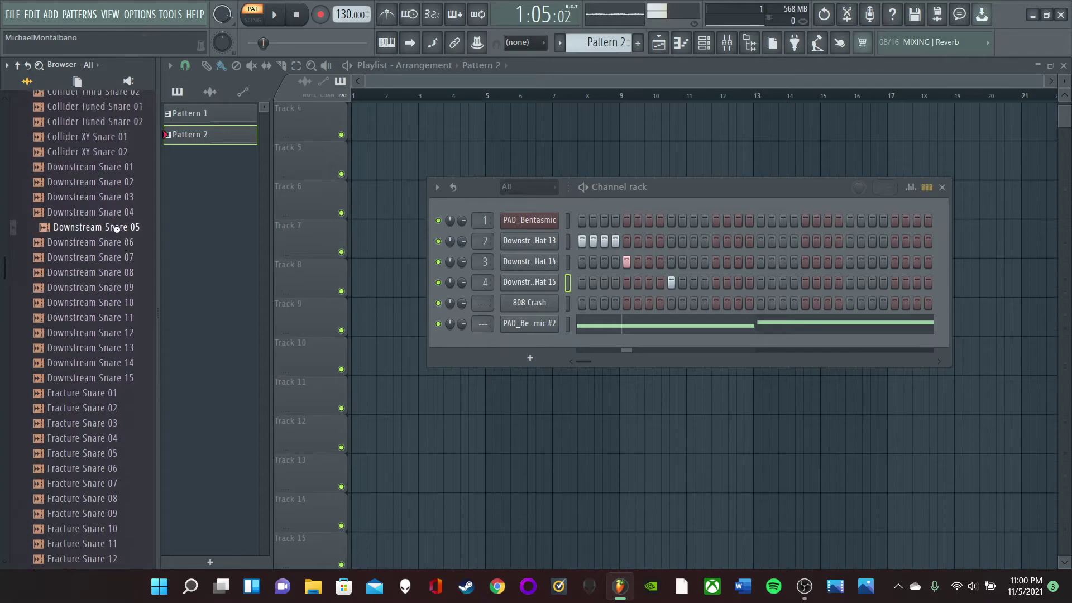
{"action": "left_click", "coordinate": [111, 440]}
{"action": "scroll", "coordinate": [129, 402], "scroll_direction": "down", "scroll_amount": 6}
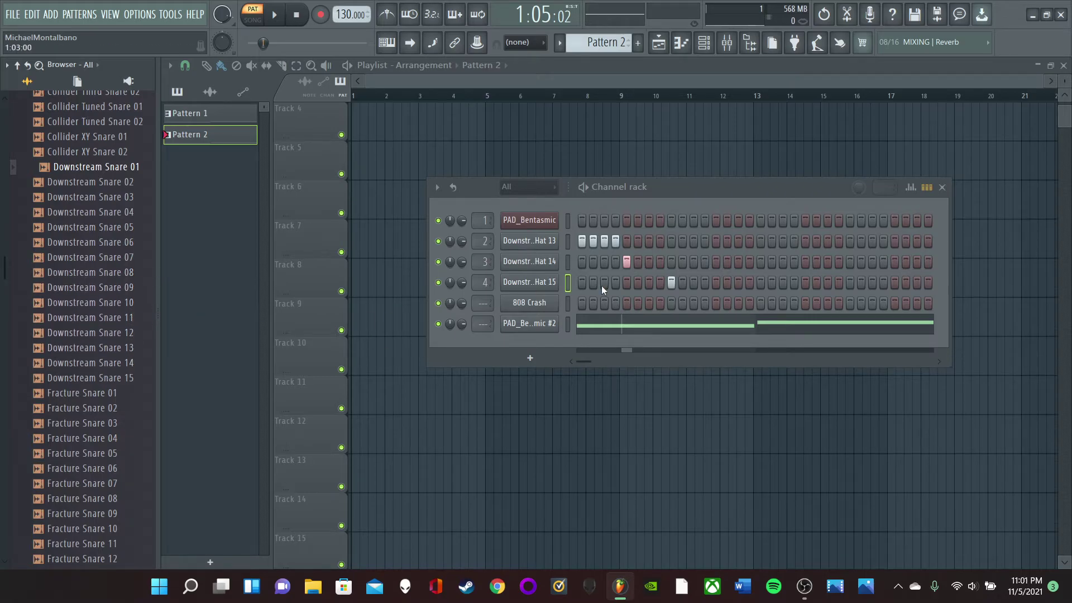
Audition the Downstream Snare samples one after another, from number 15 towards the first ones.
{"action": "left_click", "coordinate": [114, 378]}
{"action": "left_click", "coordinate": [119, 362]}
{"action": "left_click", "coordinate": [122, 347]}
{"action": "left_click", "coordinate": [123, 332]}
{"action": "left_click", "coordinate": [124, 317]}
{"action": "left_click", "coordinate": [126, 302]}
{"action": "left_click", "coordinate": [127, 287]}
{"action": "left_click", "coordinate": [126, 272]}
{"action": "left_click", "coordinate": [124, 257]}
{"action": "scroll", "coordinate": [120, 361], "scroll_direction": "up", "scroll_amount": 4}
{"action": "left_click", "coordinate": [119, 362]}
{"action": "left_click", "coordinate": [121, 408]}
{"action": "left_click", "coordinate": [120, 383]}
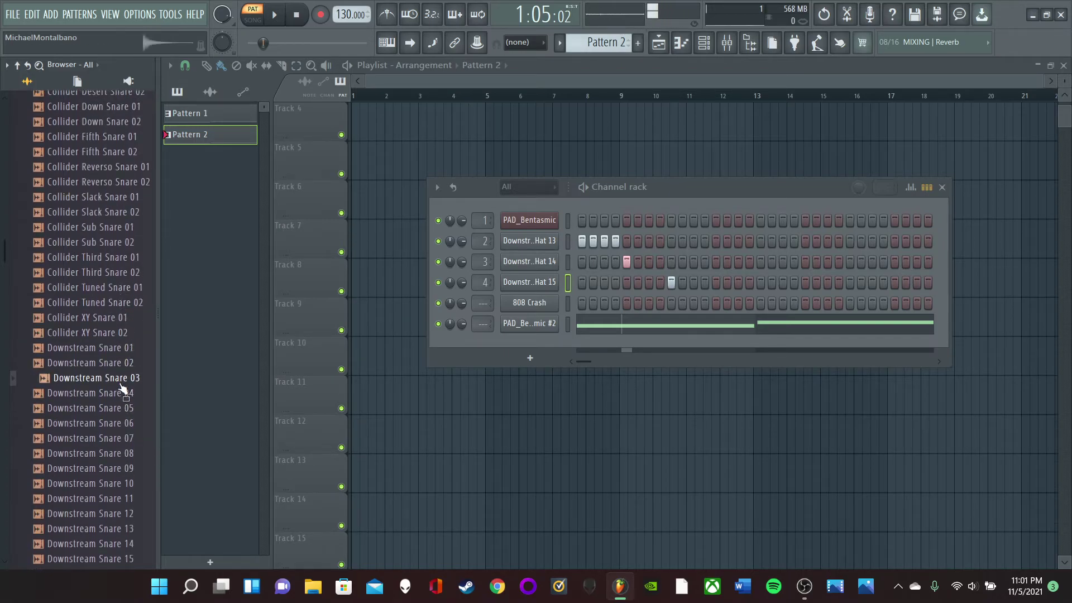
Audition snare samples further down the folder, including the HouseGen and Hyper series.
{"action": "scroll", "coordinate": [121, 369], "scroll_direction": "down", "scroll_amount": 8}
{"action": "left_click", "coordinate": [119, 334]}
{"action": "scroll", "coordinate": [126, 352], "scroll_direction": "down", "scroll_amount": 4}
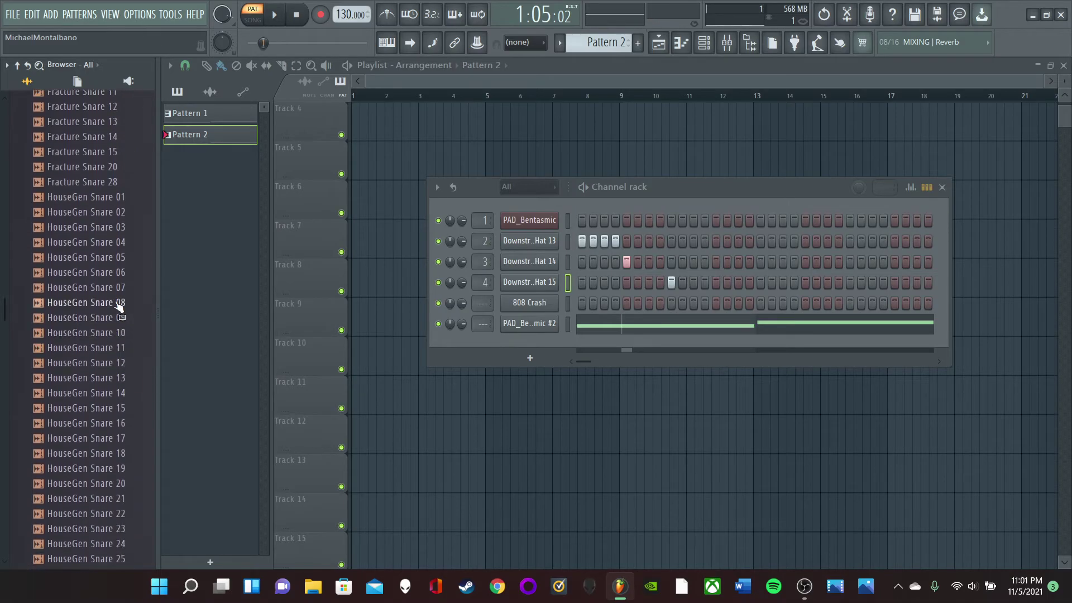
{"action": "left_click", "coordinate": [121, 438]}
{"action": "scroll", "coordinate": [122, 426], "scroll_direction": "down", "scroll_amount": 10}
{"action": "left_click", "coordinate": [121, 317]}
{"action": "left_click", "coordinate": [121, 257]}
{"action": "left_click", "coordinate": [119, 212]}
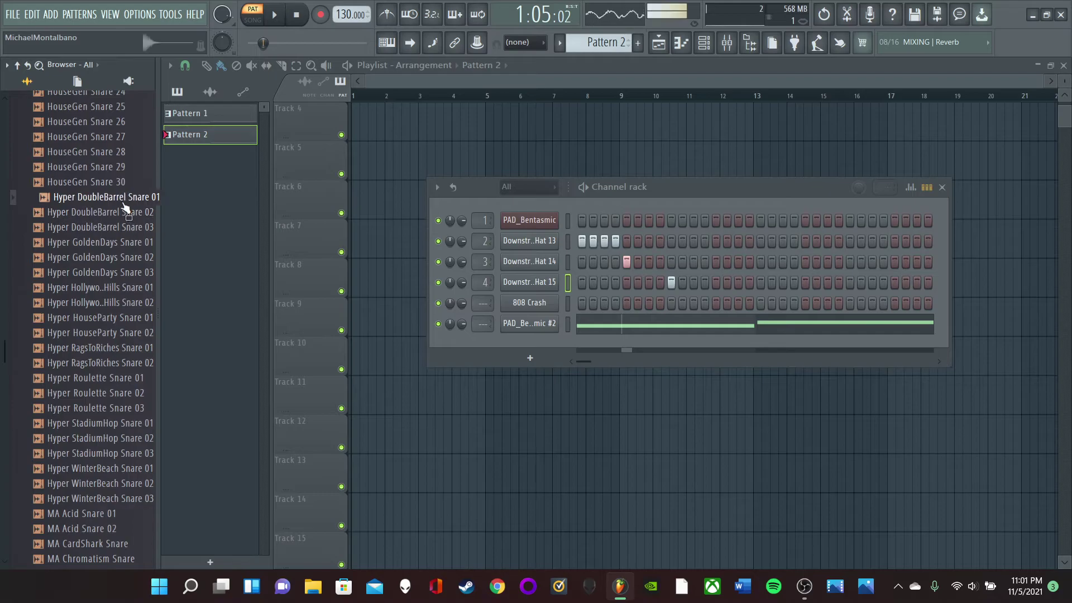
Add Hyper RagsToRiches Snare 01 as a new channel with a hit on step 13, and play the pattern.
{"action": "left_click", "coordinate": [125, 302]}
{"action": "left_click", "coordinate": [121, 333]}
{"action": "left_click", "coordinate": [120, 348]}
{"action": "left_click", "coordinate": [121, 363]}
{"action": "left_click", "coordinate": [122, 352]}
{"action": "left_click_drag", "start_coordinate": [121, 353], "coordinate": [604, 361]}
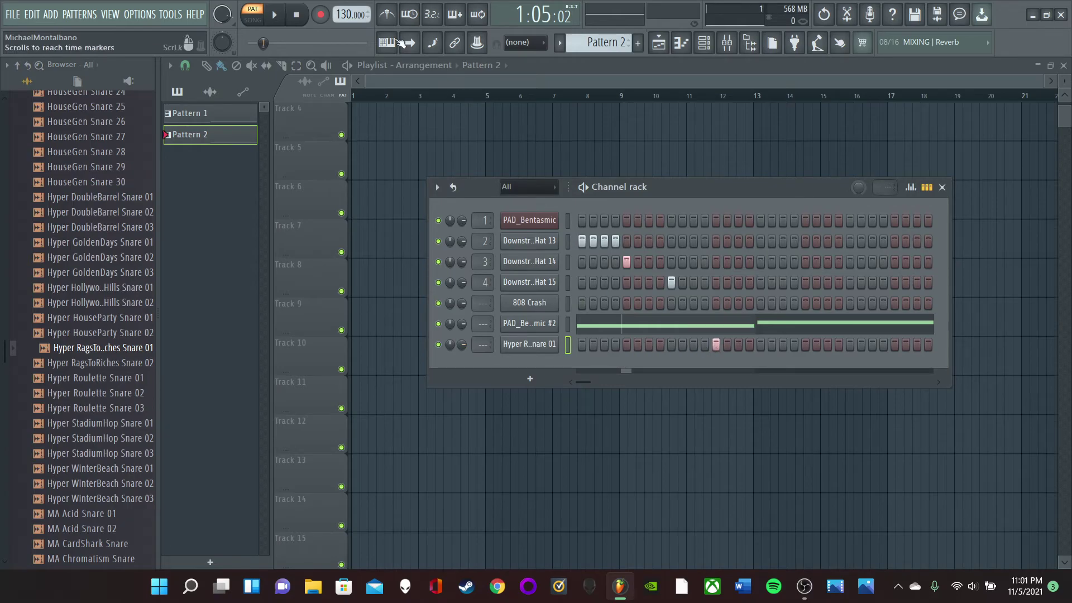
{"action": "left_click", "coordinate": [284, 17]}
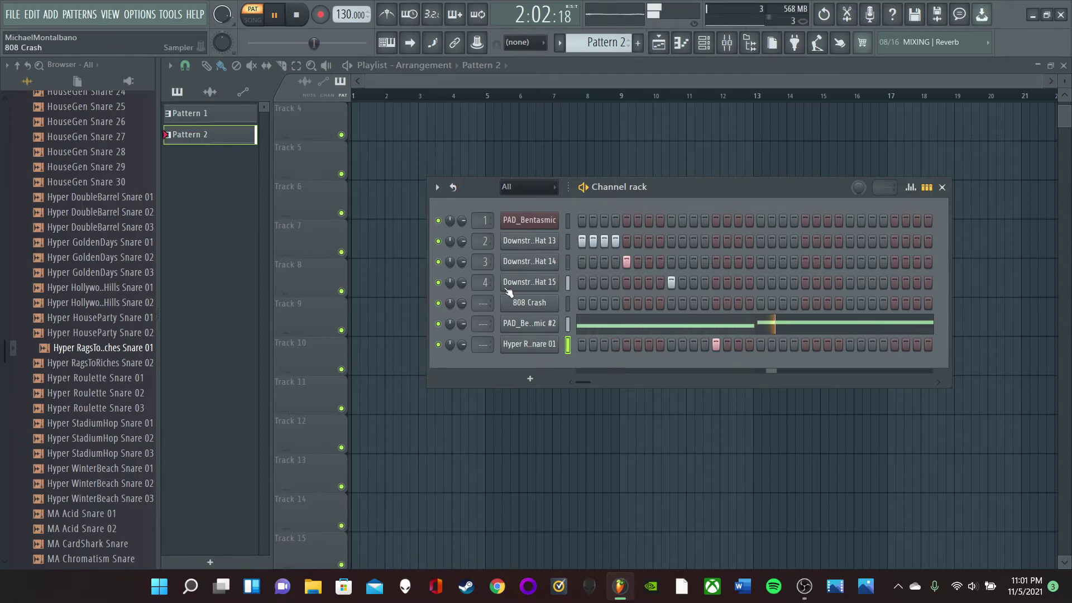
{"action": "left_click", "coordinate": [274, 16]}
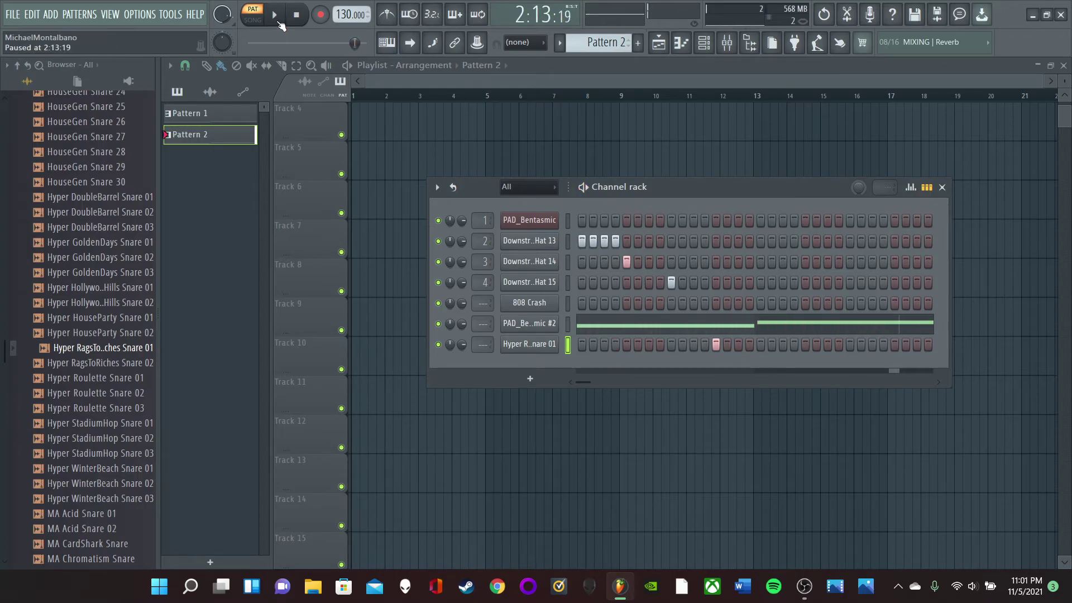
Try lowering the master volume to 82% and Insert 3 to 23% in the mixer during playback, restoring both faders before closing it.
{"action": "left_click", "coordinate": [736, 48]}
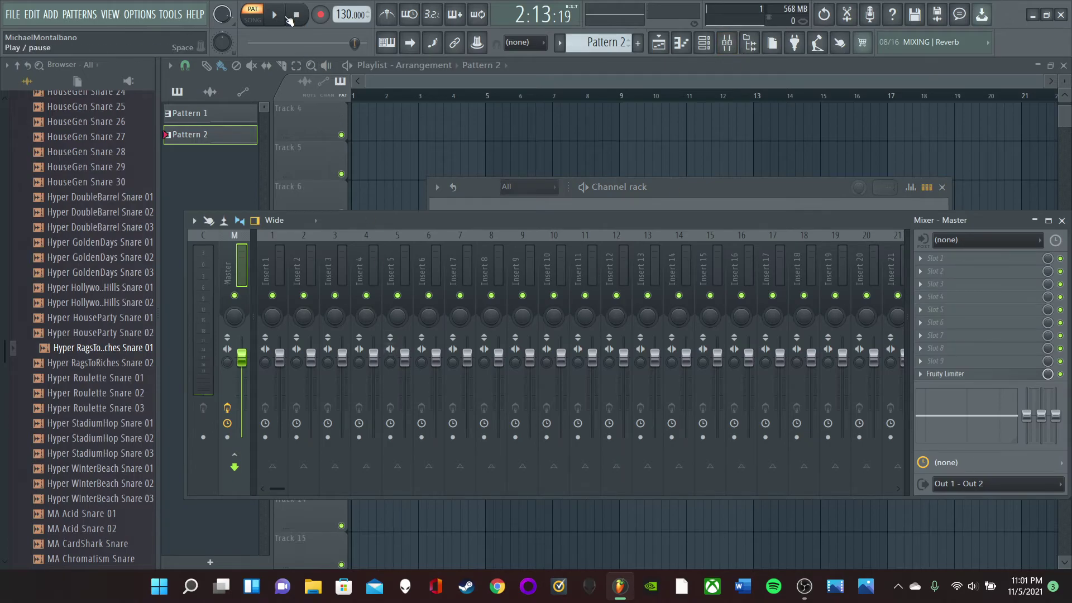
{"action": "left_click", "coordinate": [285, 17]}
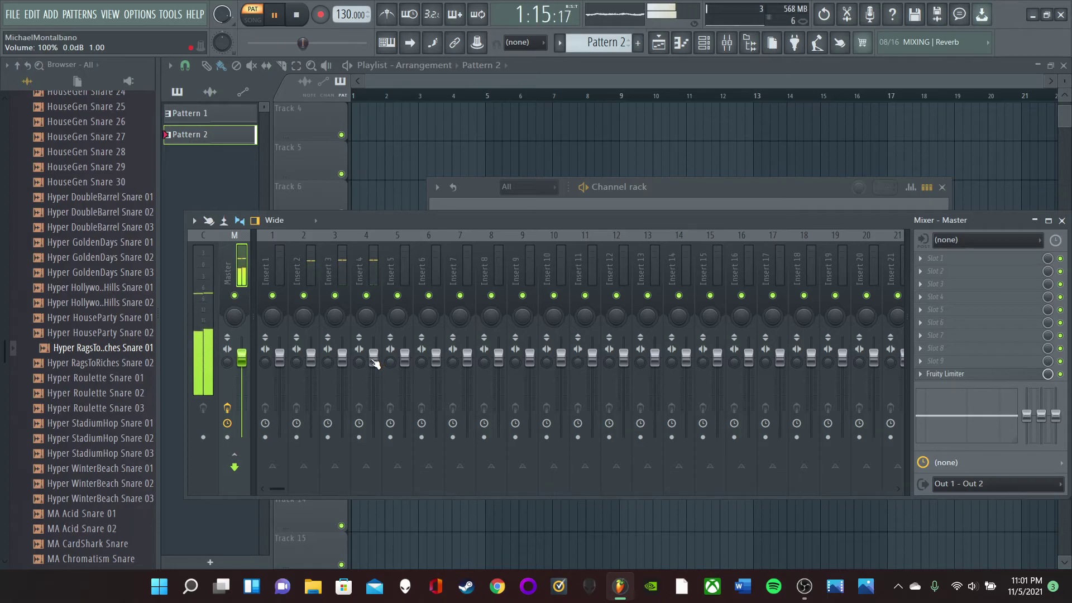
{"action": "mouse_move", "coordinate": [246, 360]}
{"action": "left_mouse_down"}
{"action": "mouse_move", "coordinate": [245, 404]}
{"action": "mouse_move", "coordinate": [246, 373]}
{"action": "left_mouse_up"}
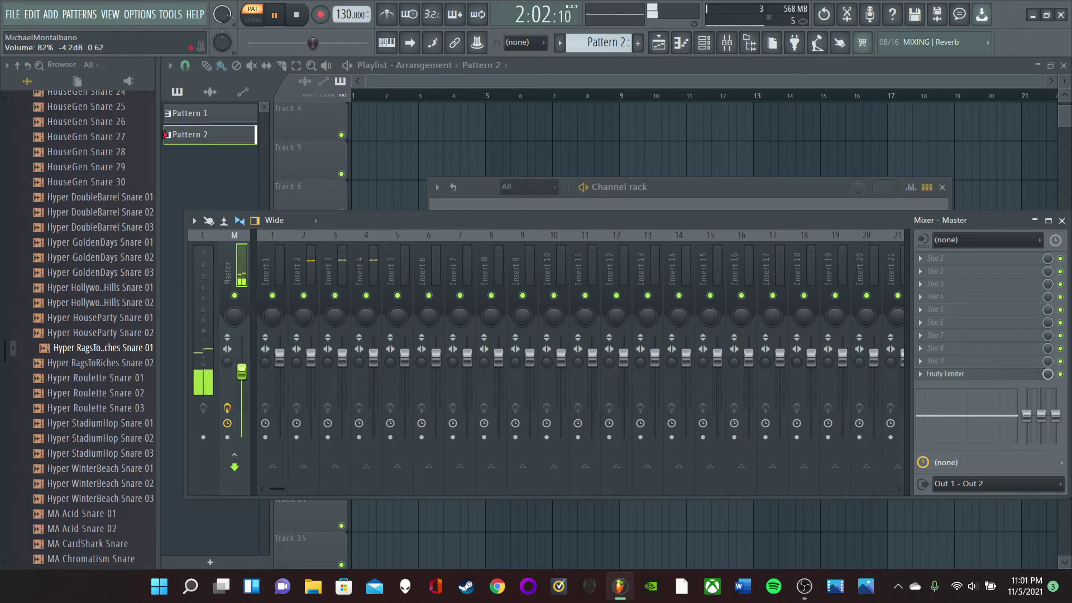
{"action": "left_click", "coordinate": [727, 43]}
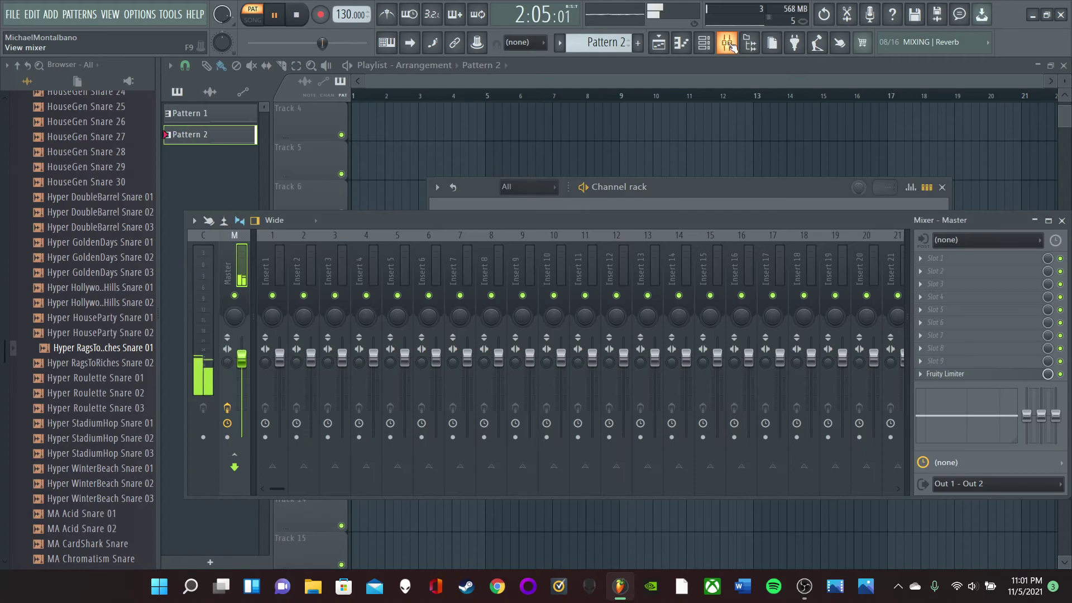
{"action": "left_click_drag", "start_coordinate": [352, 362], "coordinate": [351, 410]}
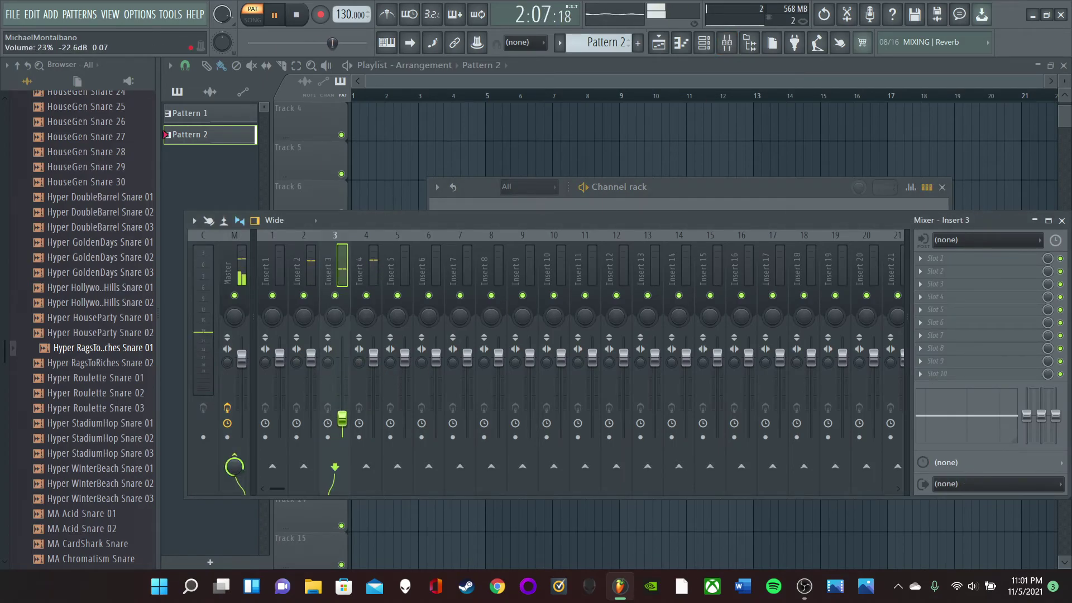
{"action": "left_click_drag", "start_coordinate": [342, 419], "coordinate": [342, 385]}
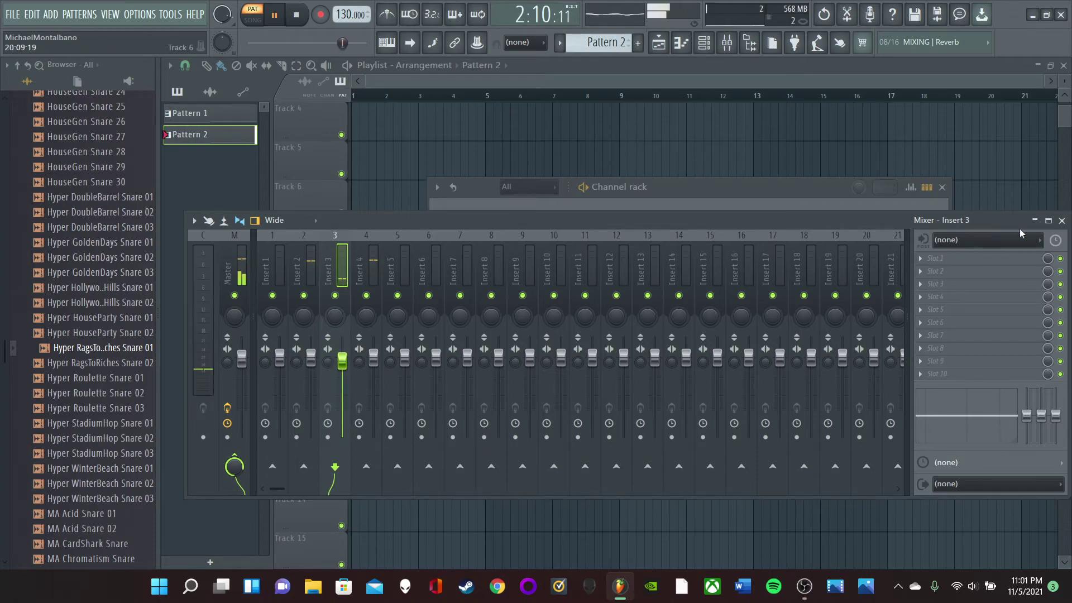
{"action": "left_click", "coordinate": [1061, 221]}
{"action": "left_click", "coordinate": [274, 15]}
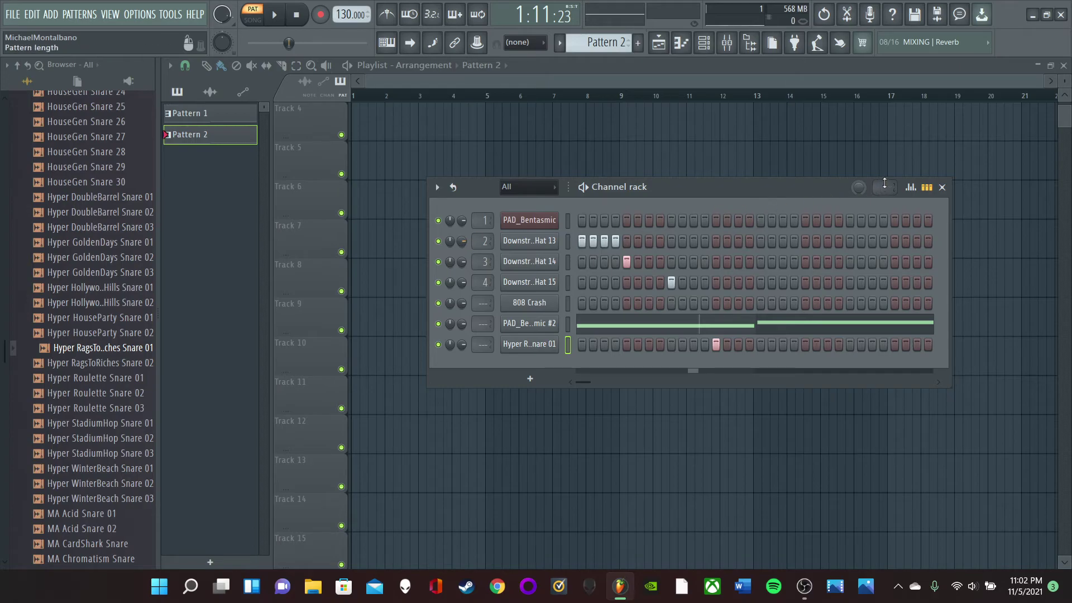
Show the graph editor and set the velocity of the Hyper snare's hit to 75% during playback.
{"action": "left_click", "coordinate": [911, 188]}
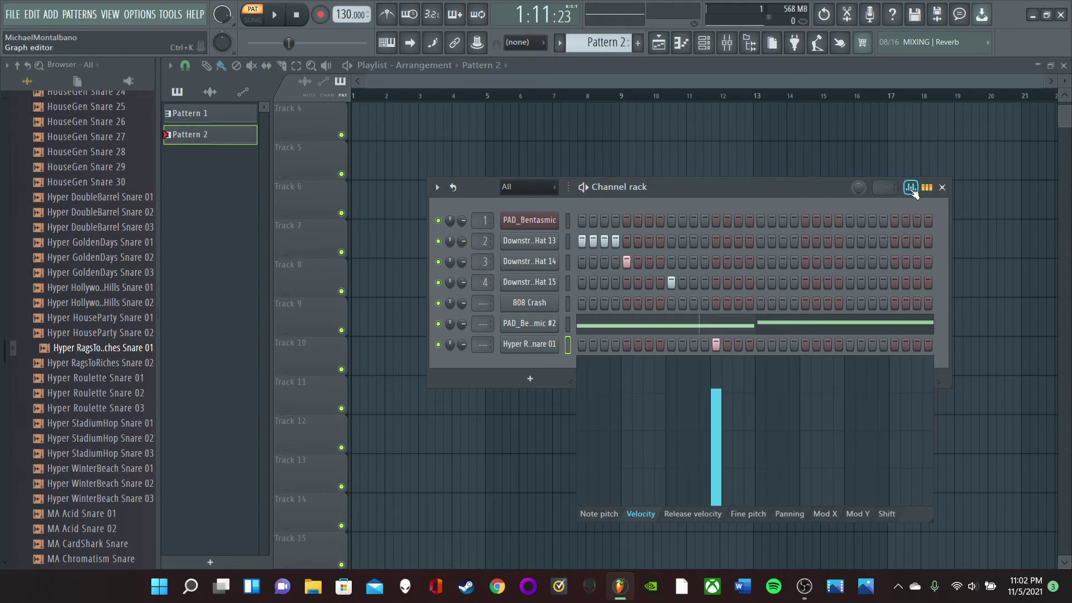
{"action": "key", "text": "space"}
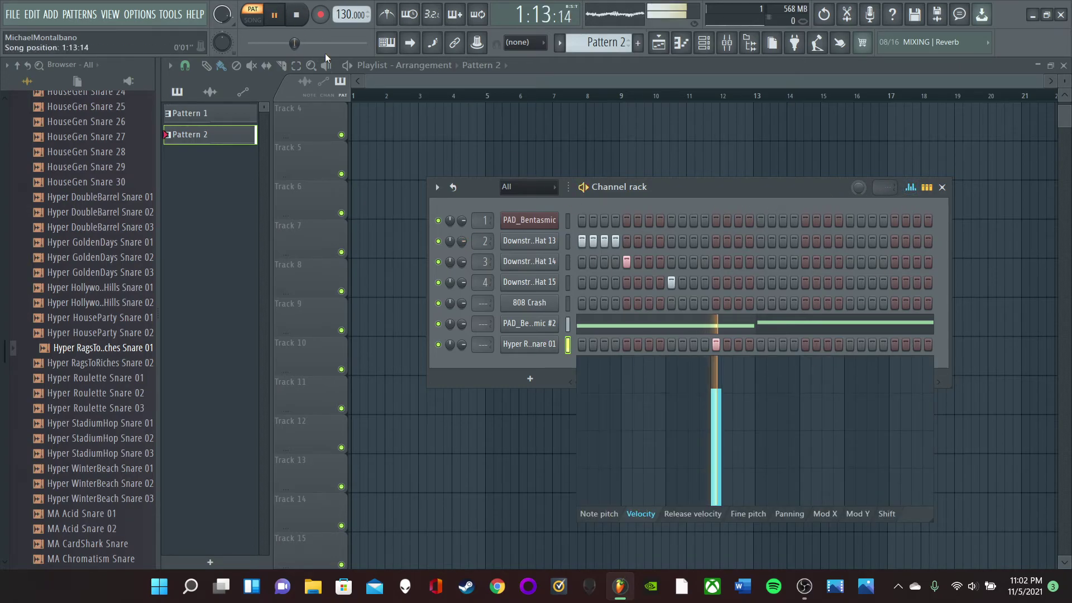
{"action": "left_click", "coordinate": [719, 409]}
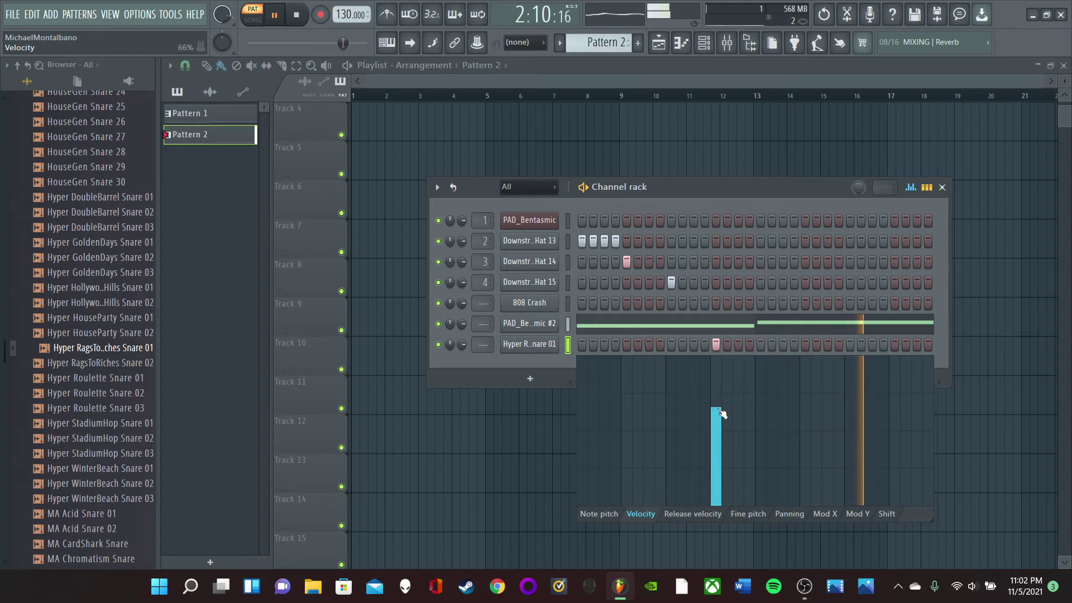
{"action": "left_click", "coordinate": [726, 466]}
{"action": "left_click_drag", "start_coordinate": [728, 471], "coordinate": [731, 400]}
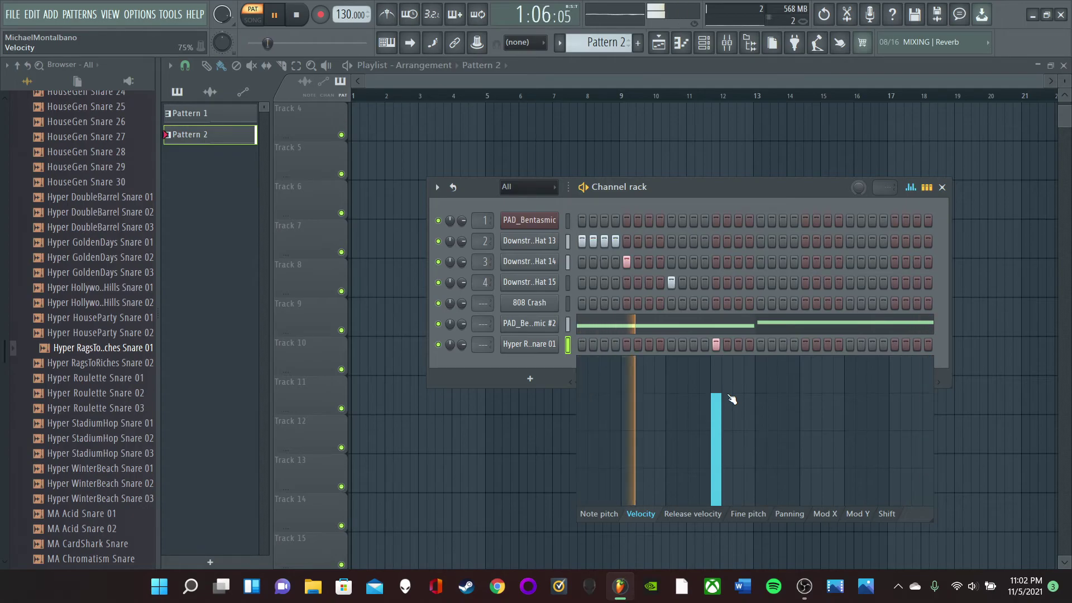
Try the Hyper snare's channel volume at 56%, restart playback and turn the volume back up.
{"action": "left_click", "coordinate": [738, 466]}
{"action": "left_click", "coordinate": [739, 394]}
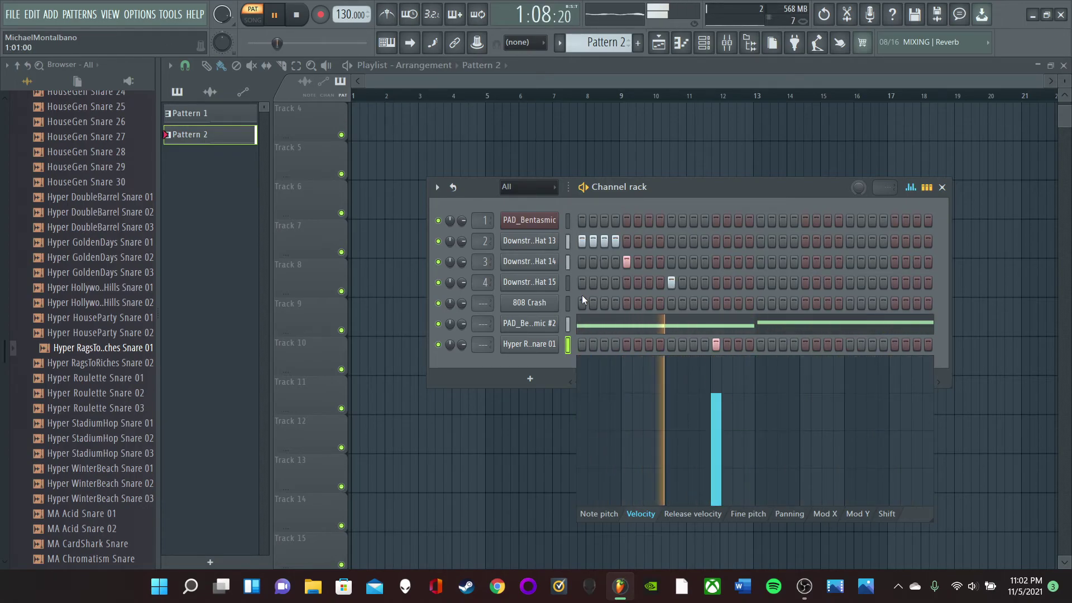
{"action": "left_click", "coordinate": [281, 17]}
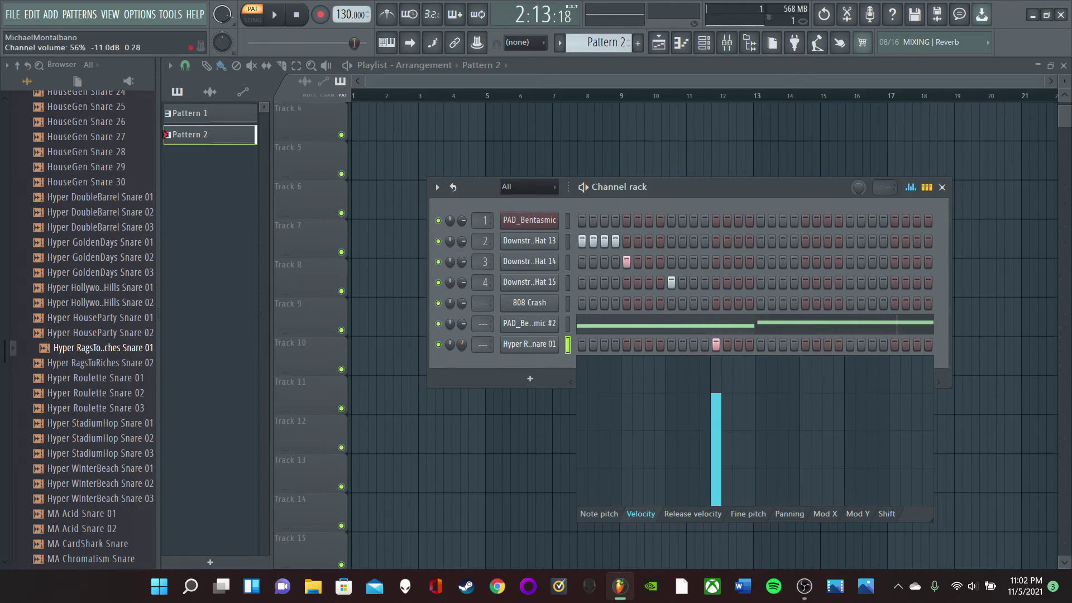
{"action": "left_click", "coordinate": [275, 15]}
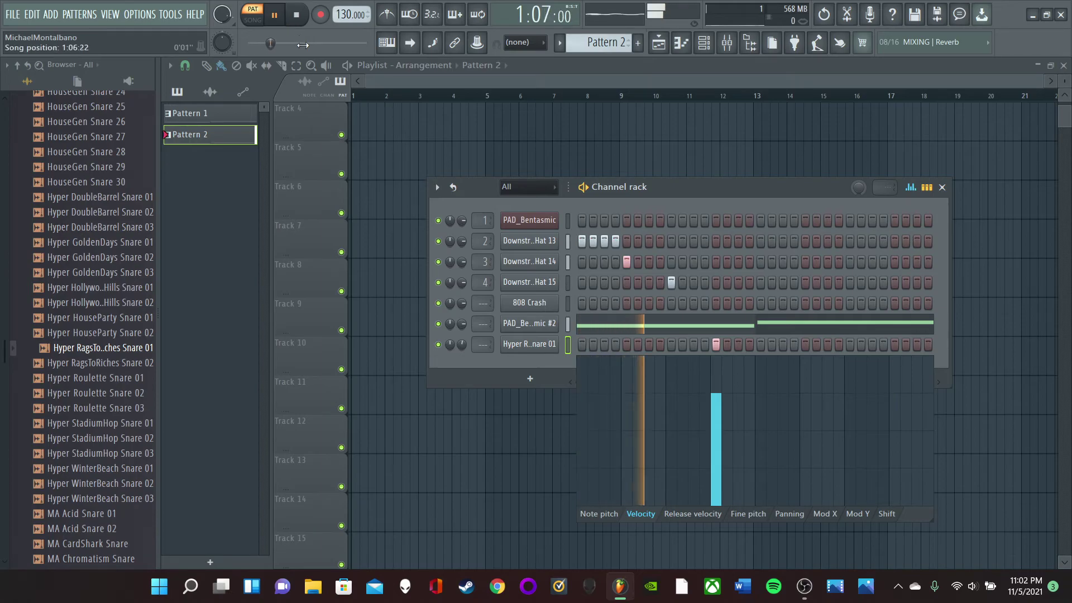
{"action": "left_click_drag", "start_coordinate": [456, 344], "coordinate": [456, 314]}
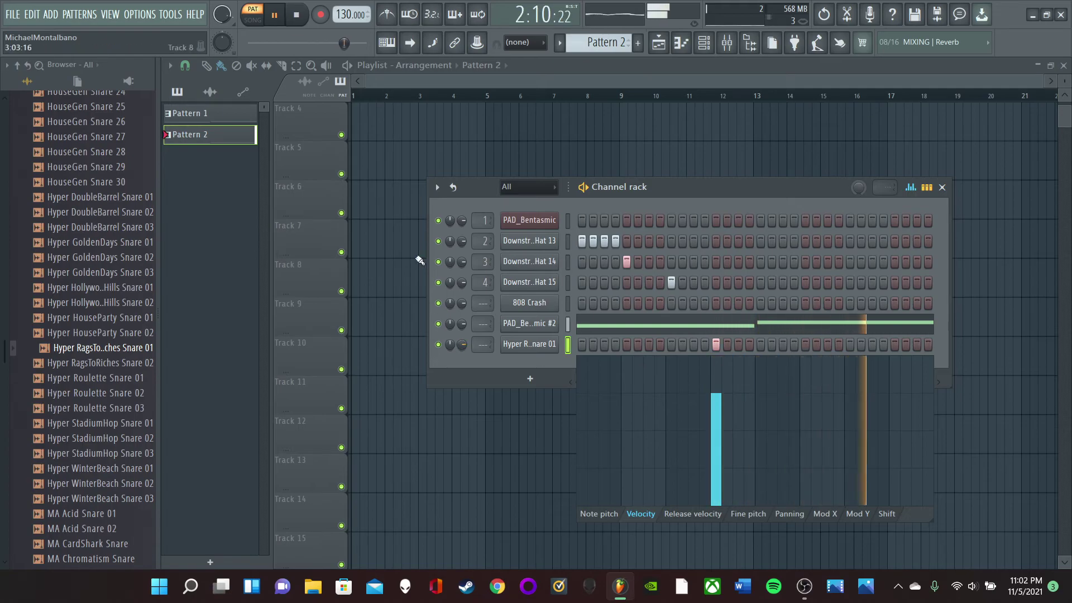
Try the Hyper snare hit at 43% velocity during playback, raise it back up and pause the pattern.
{"action": "left_click", "coordinate": [716, 444]}
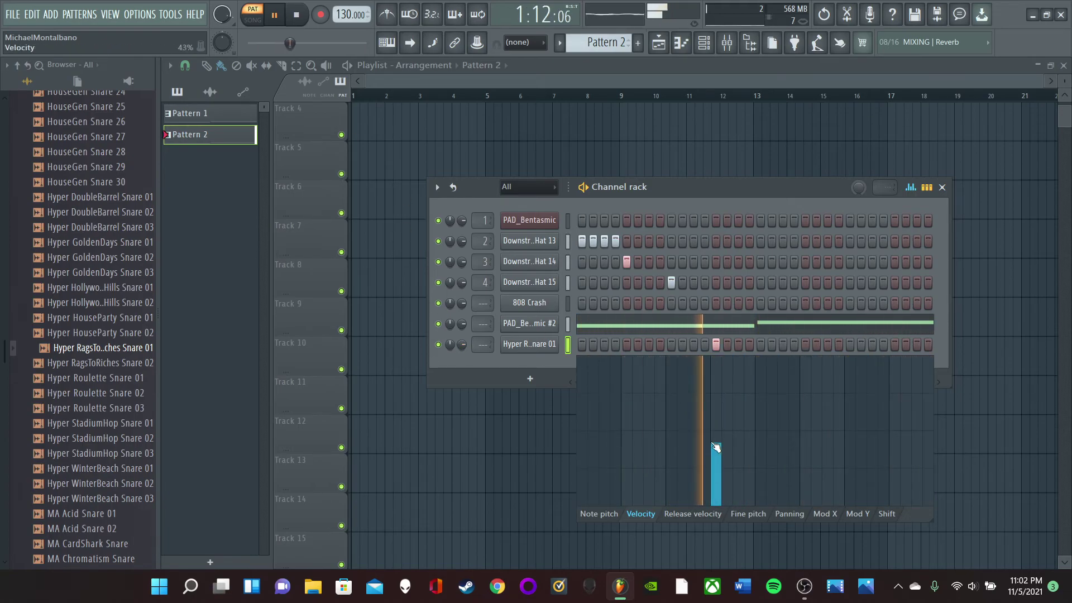
{"action": "left_click", "coordinate": [716, 398]}
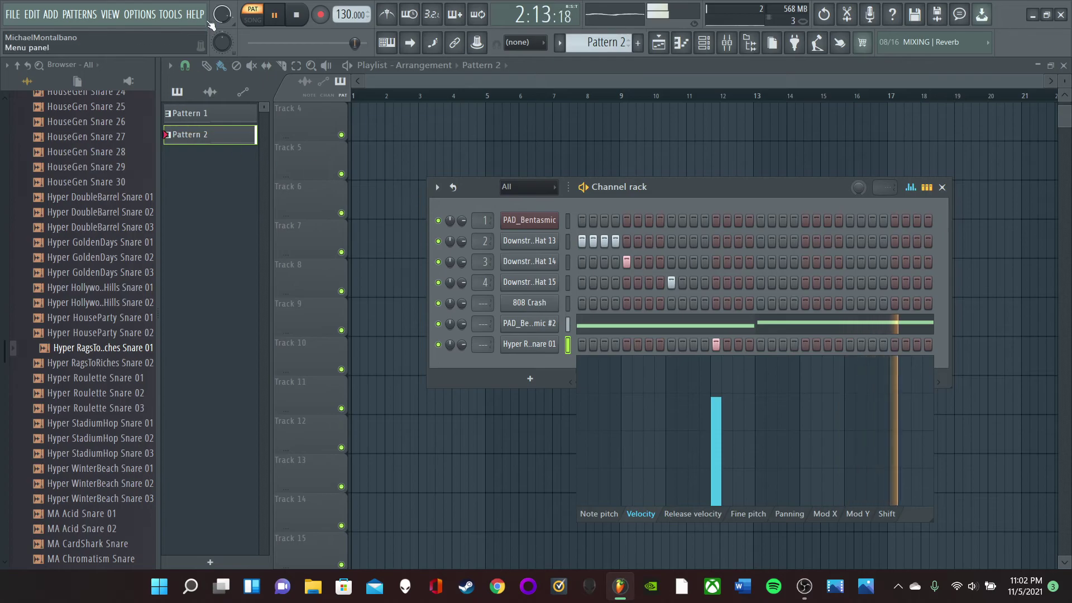
{"action": "left_click", "coordinate": [276, 23]}
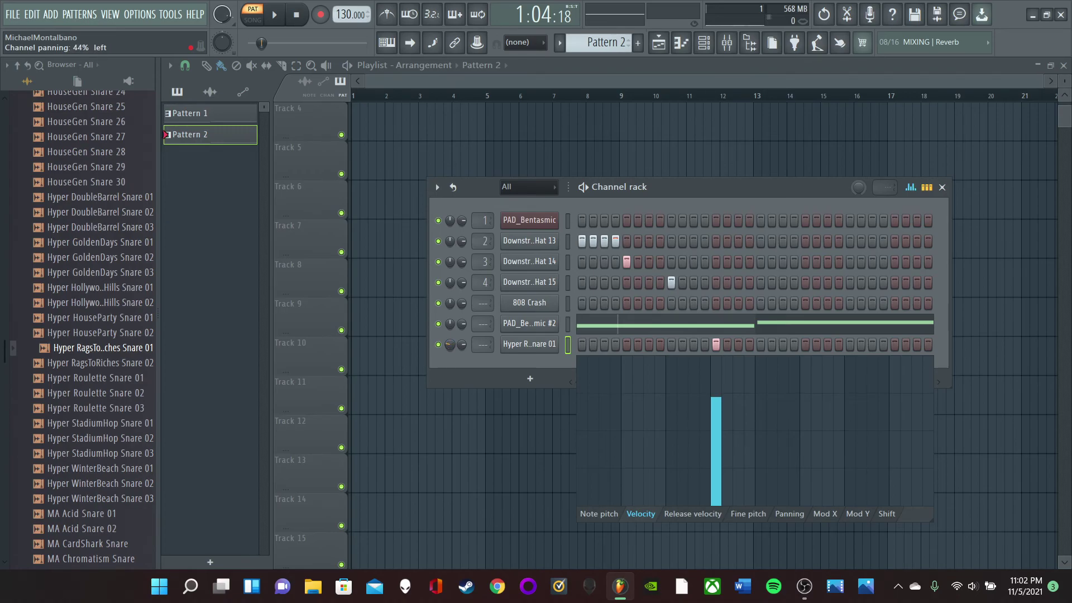
Try panning the Hyper snare channel 49% left and 59% right while the pattern plays, and pause playback.
{"action": "left_click", "coordinate": [273, 23]}
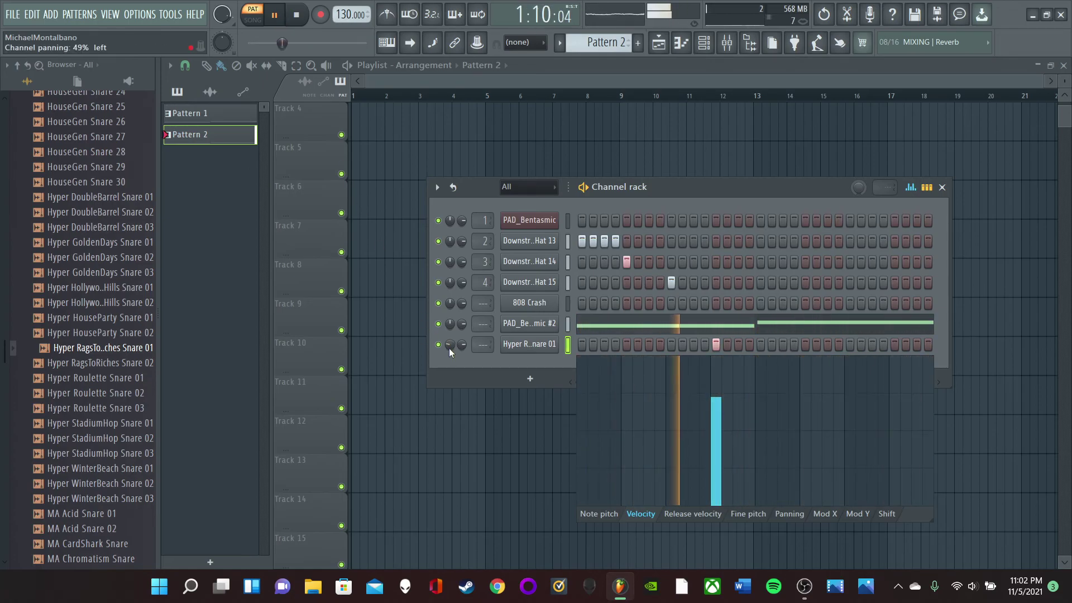
{"action": "scroll", "coordinate": [450, 344], "scroll_direction": "up", "scroll_amount": 6}
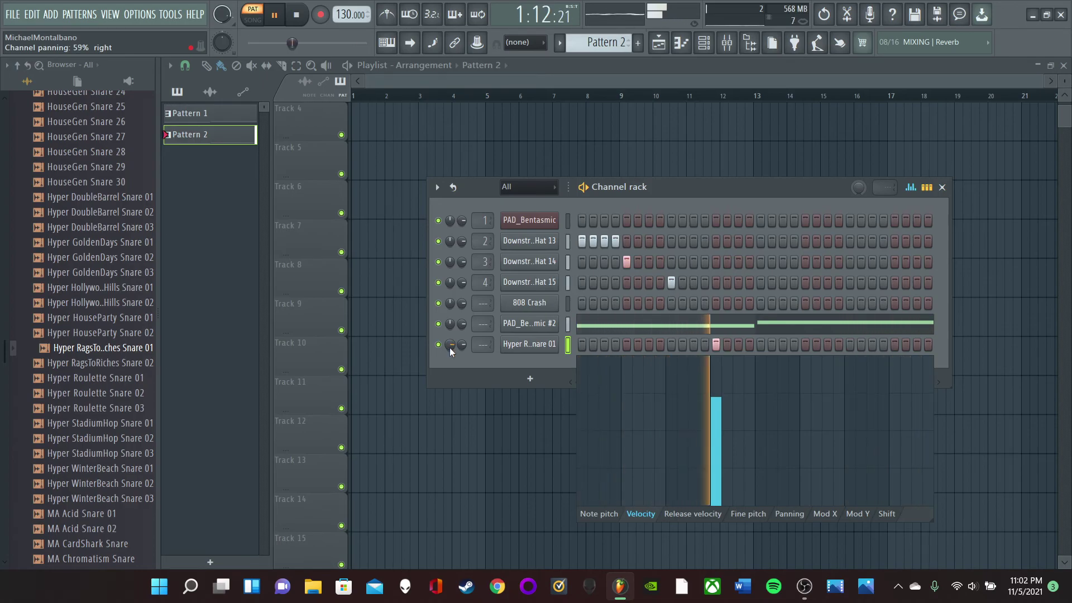
{"action": "left_click", "coordinate": [274, 21]}
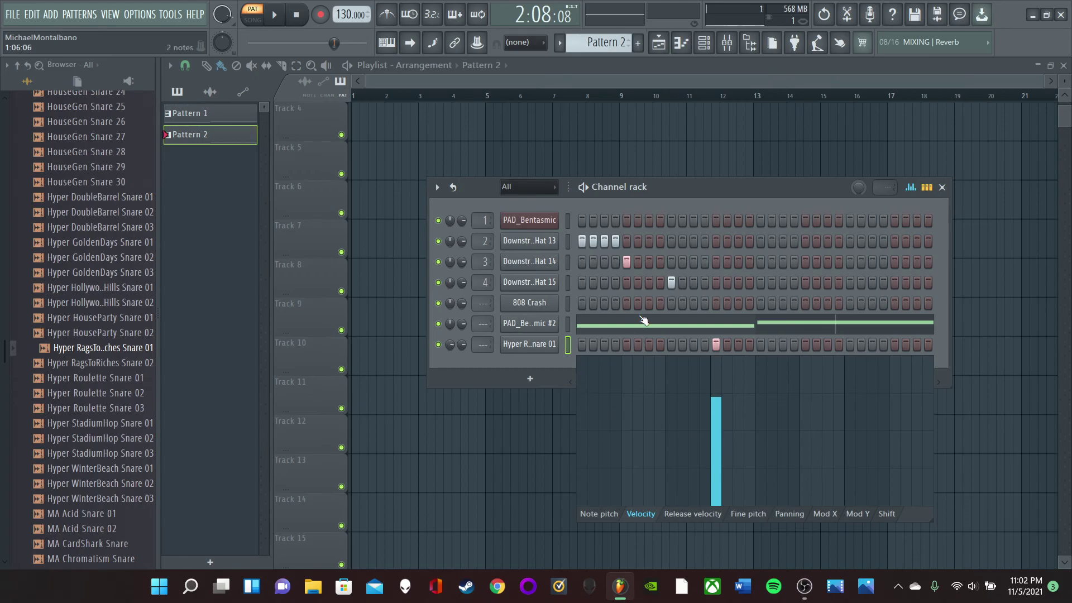
Hide the graph editor and try the Hat 15 channel panned 49% left during playback, recentring it after stopping.
{"action": "left_click", "coordinate": [909, 190]}
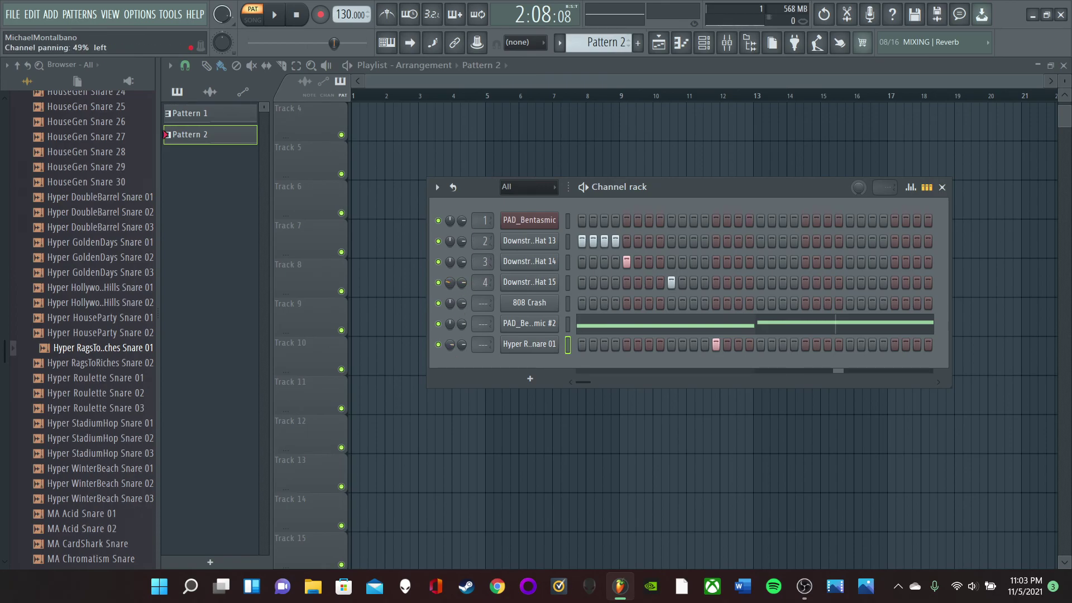
{"action": "left_click", "coordinate": [274, 15]}
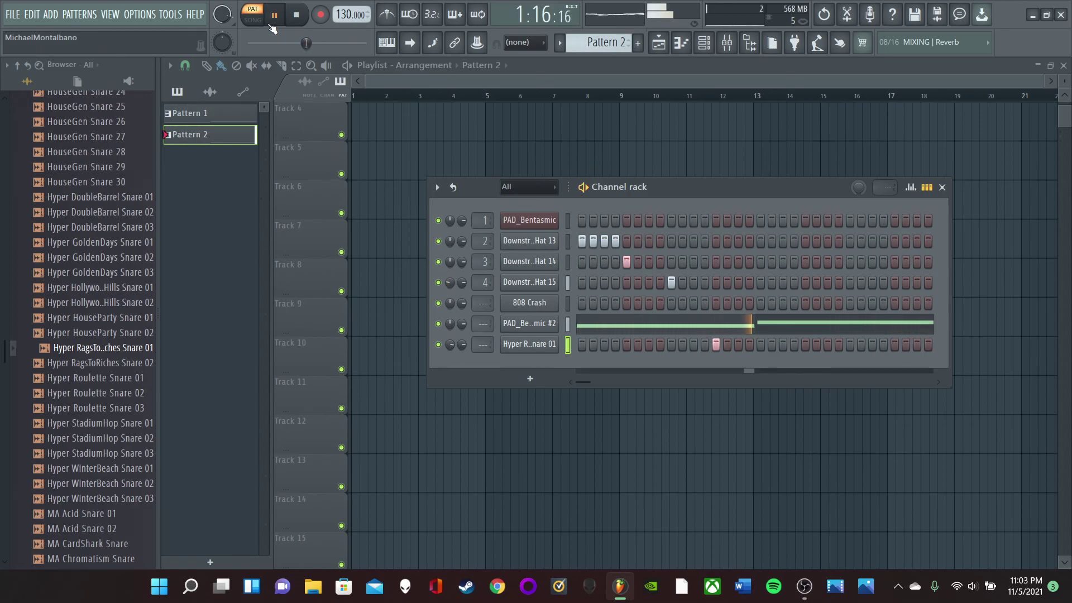
{"action": "left_click", "coordinate": [267, 66]}
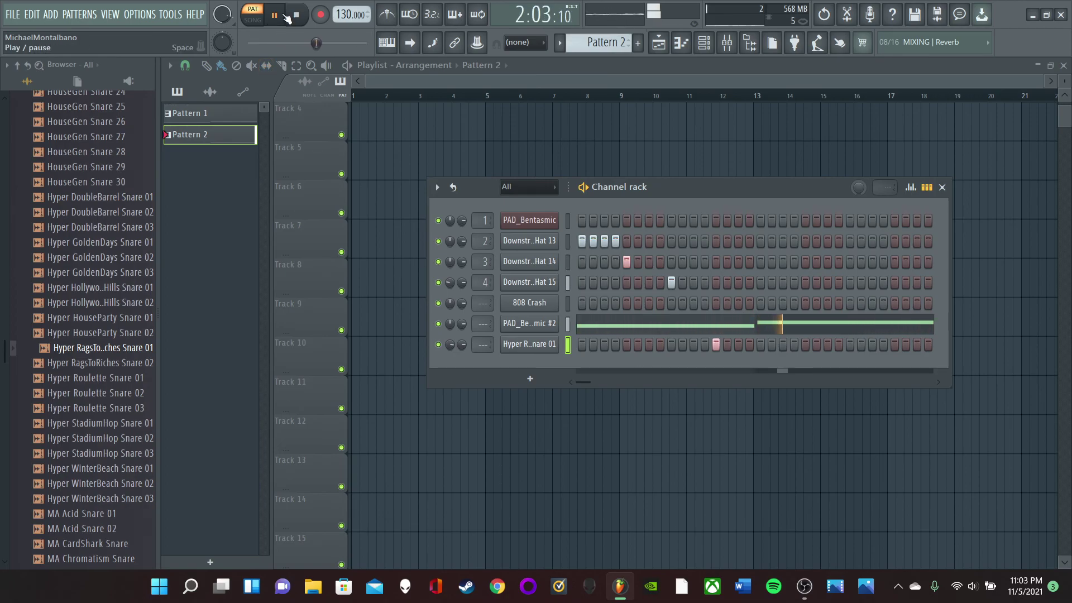
{"action": "key", "text": "space"}
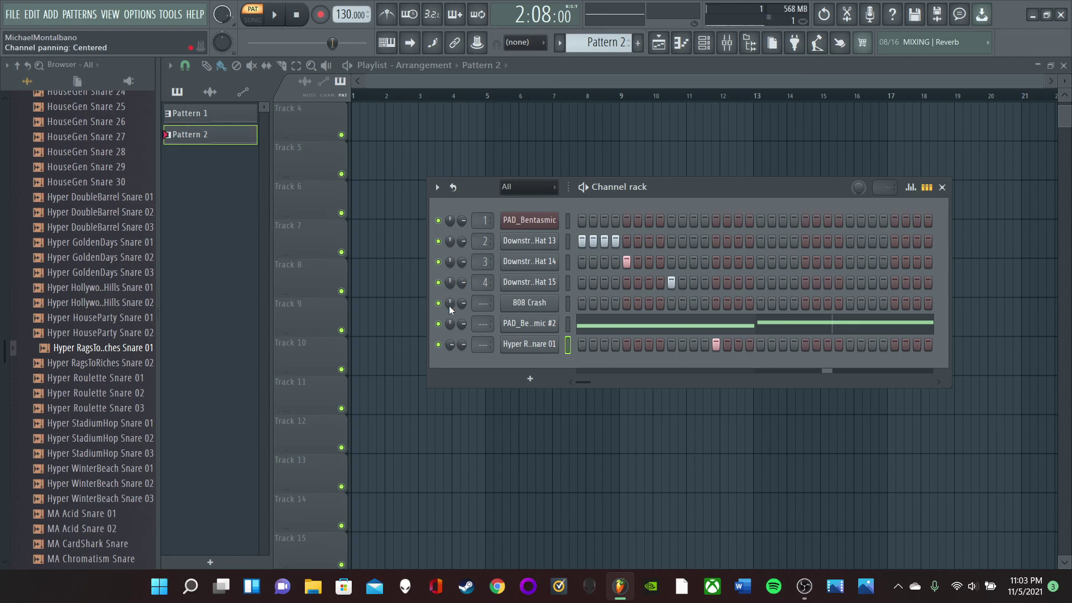
Recentre the Hyper snare channel's panning, and open its piano roll briefly before closing it again.
{"action": "left_click_drag", "start_coordinate": [450, 344], "coordinate": [450, 349]}
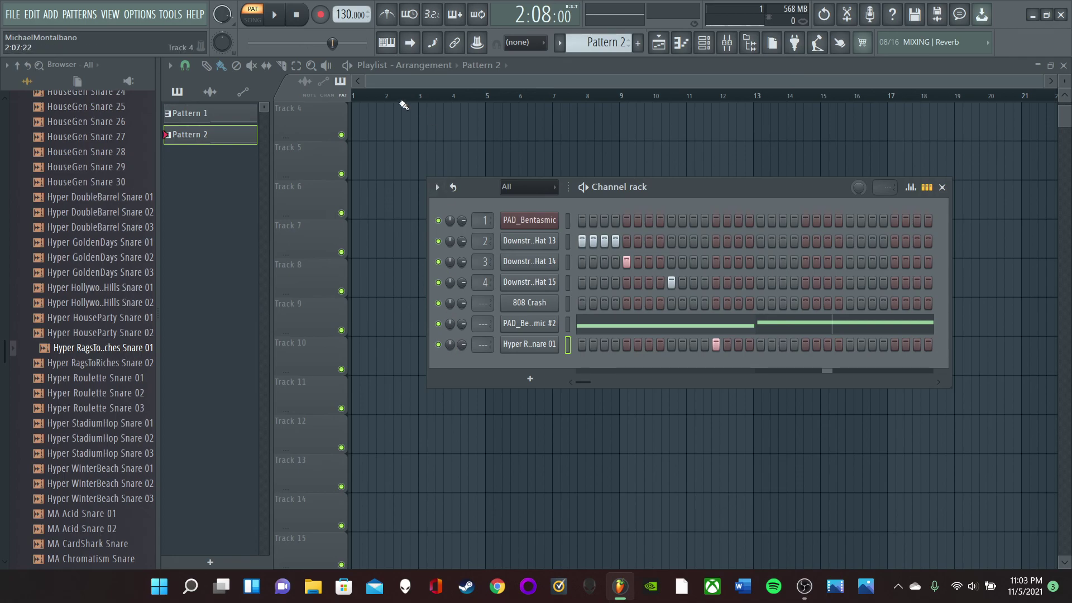
{"action": "left_click", "coordinate": [690, 46]}
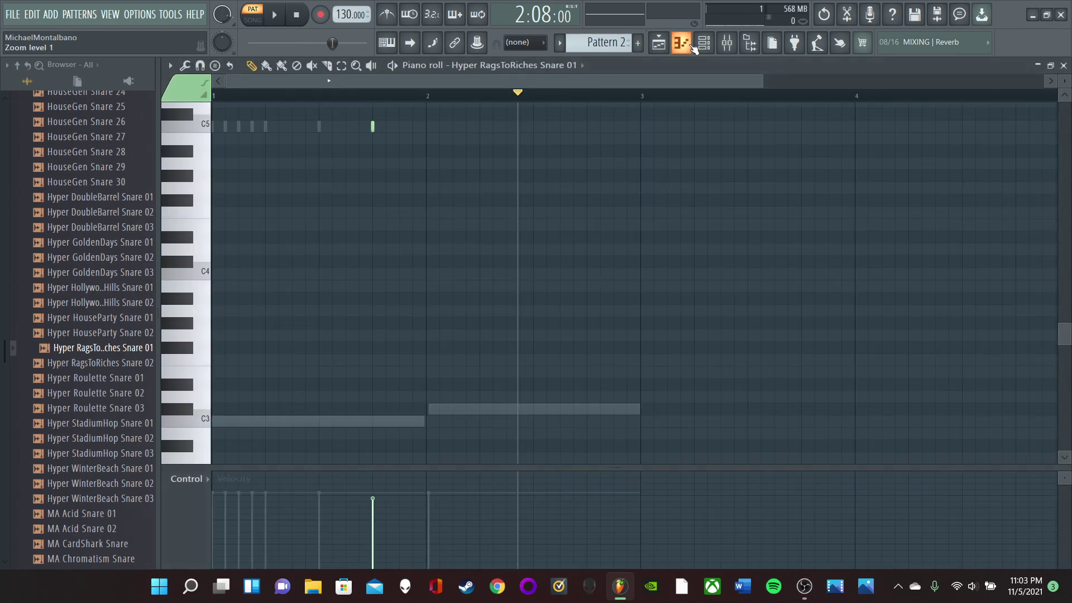
{"action": "left_click", "coordinate": [692, 46]}
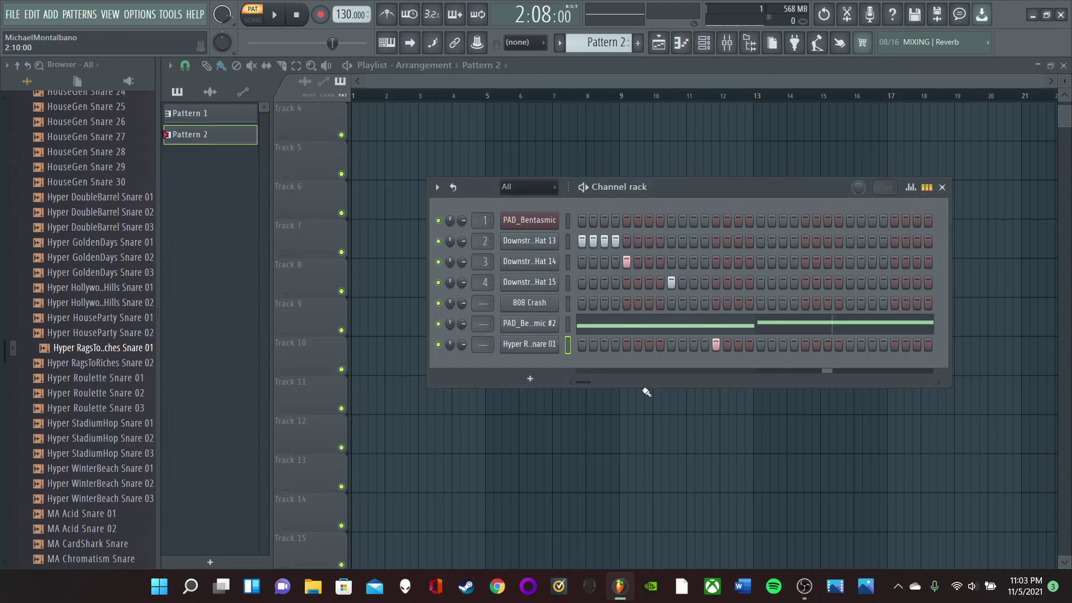